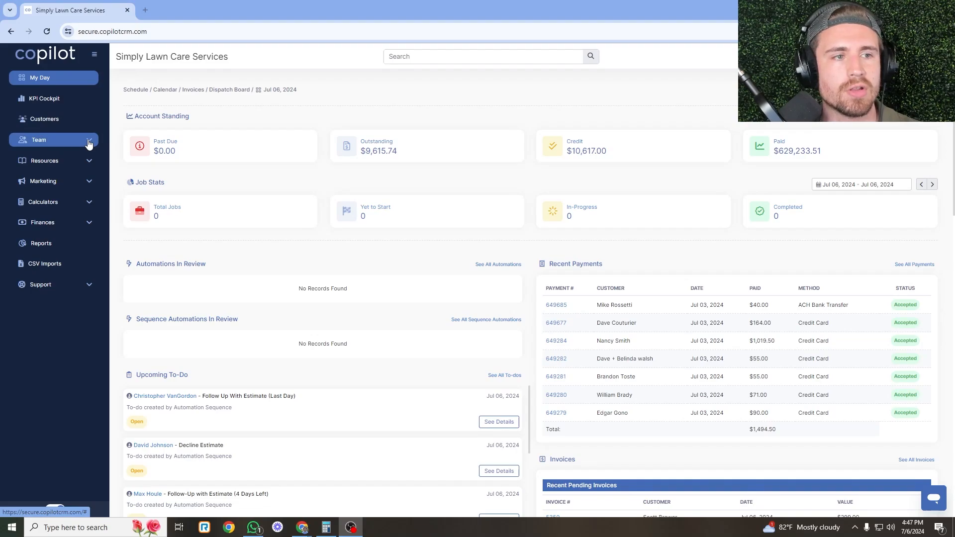
# Open the Dispatch Board in a new browser tab and bring up the Invoices list.
pyautogui.click(82, 140)
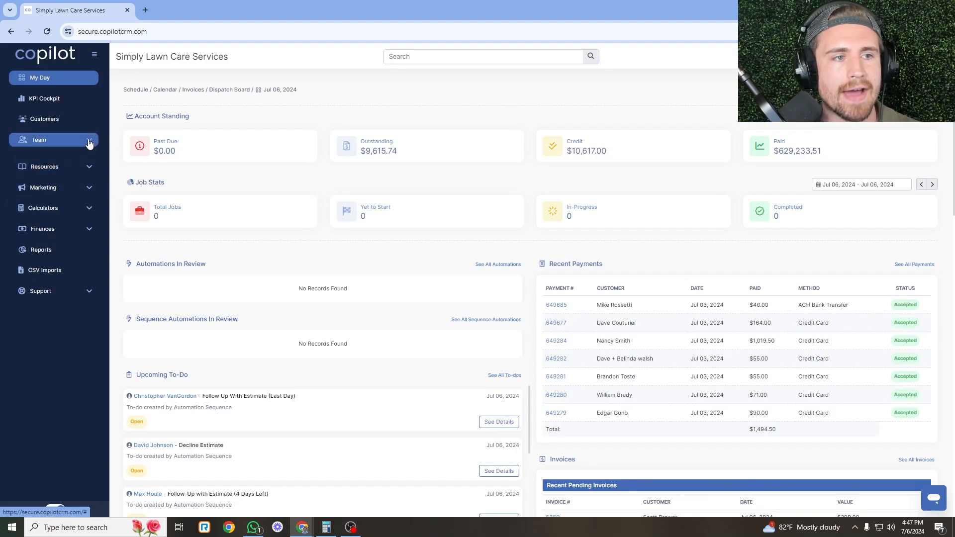
pyautogui.rightClick(71, 171)
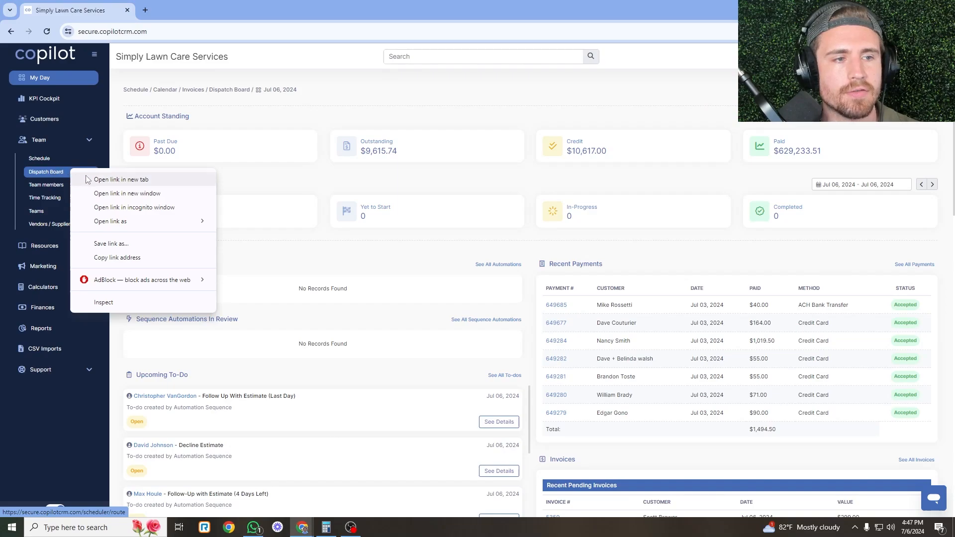
pyautogui.click(97, 179)
pyautogui.click(84, 309)
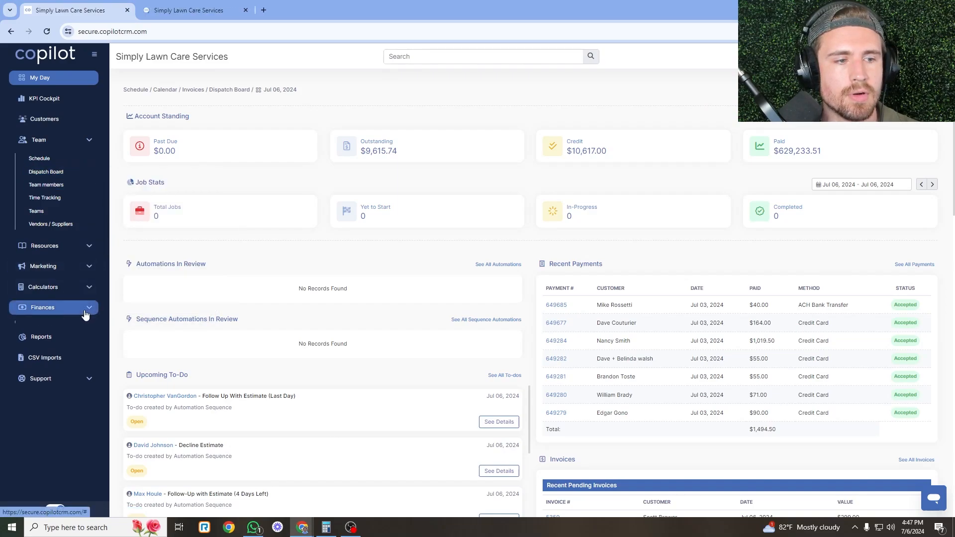
pyautogui.click(66, 330)
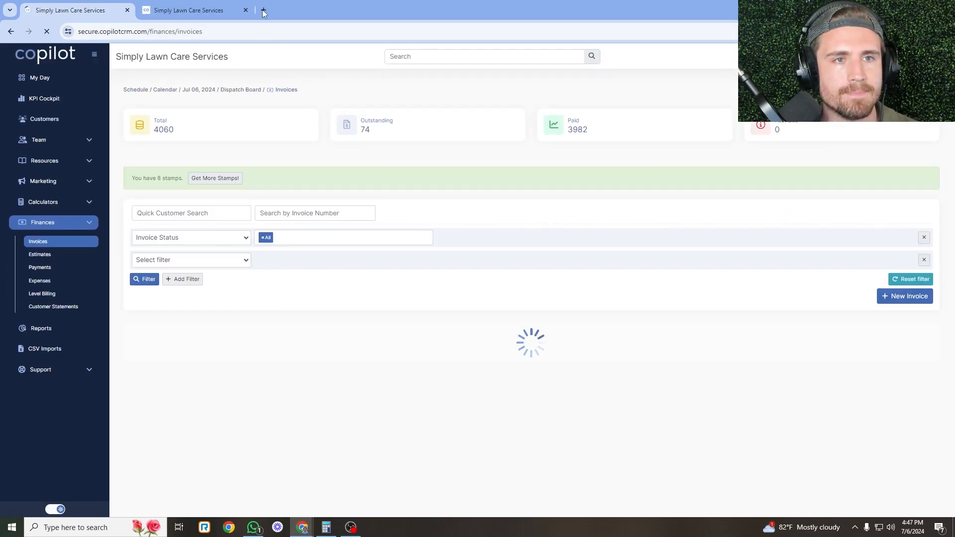
# Open P4P Software in a third tab, then return to the Invoices list.
pyautogui.click(263, 10)
pyautogui.click(712, 49)
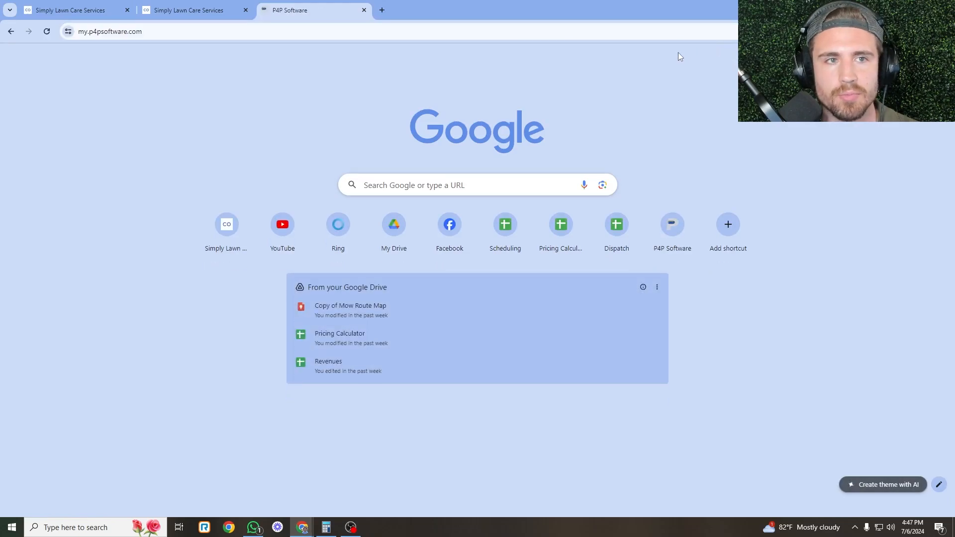
pyautogui.click(202, 12)
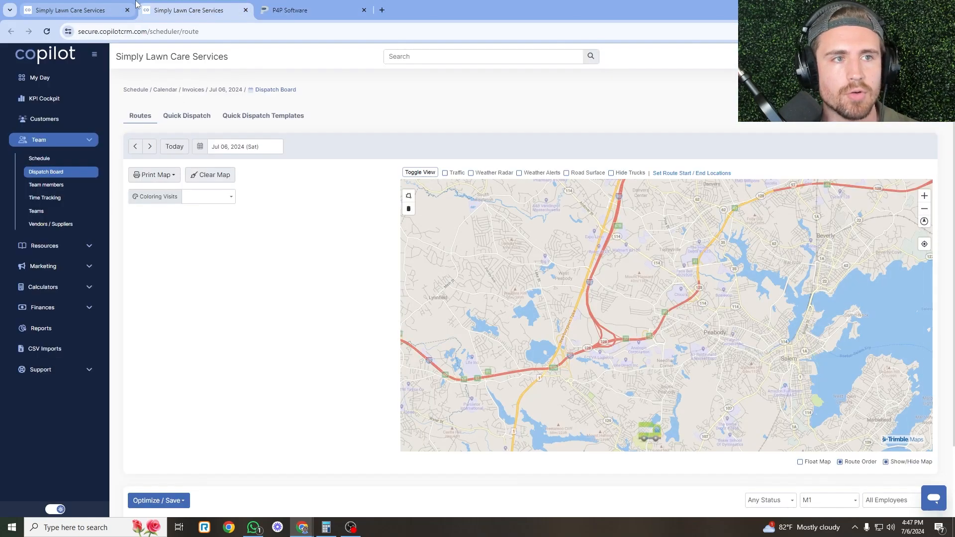
pyautogui.click(108, 5)
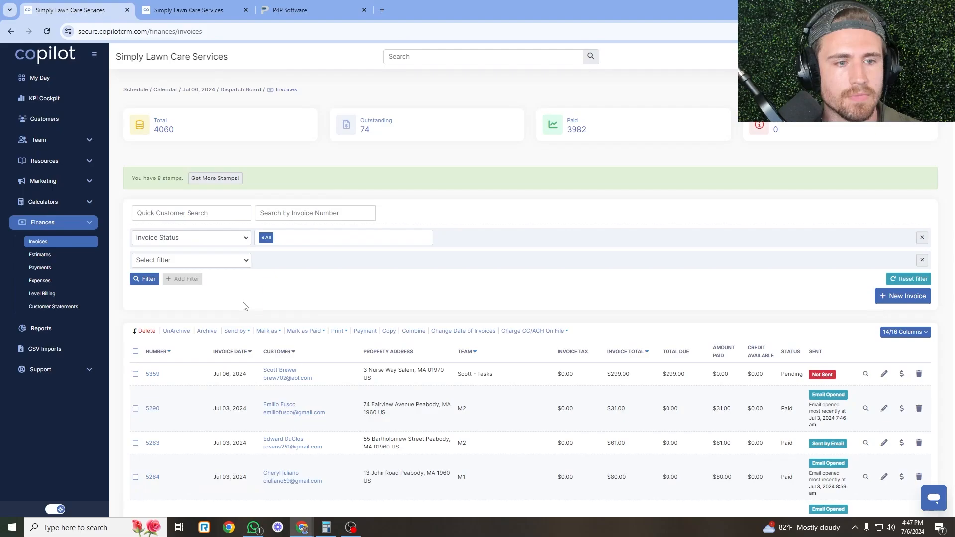
# Add a Date Range filter of Jul 03, 2024 – Jul 03, 2024 to the invoices.
pyautogui.click(220, 261)
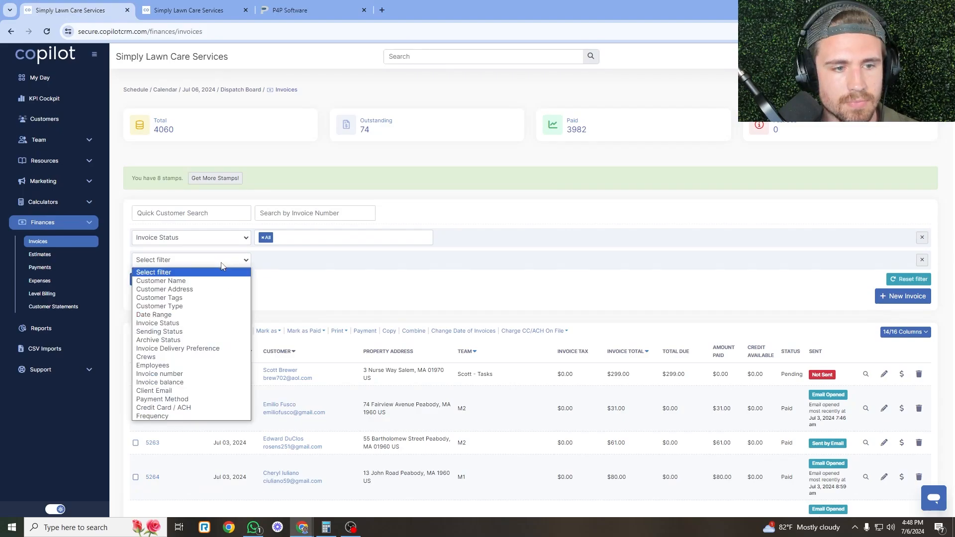
pyautogui.click(197, 315)
pyautogui.click(308, 265)
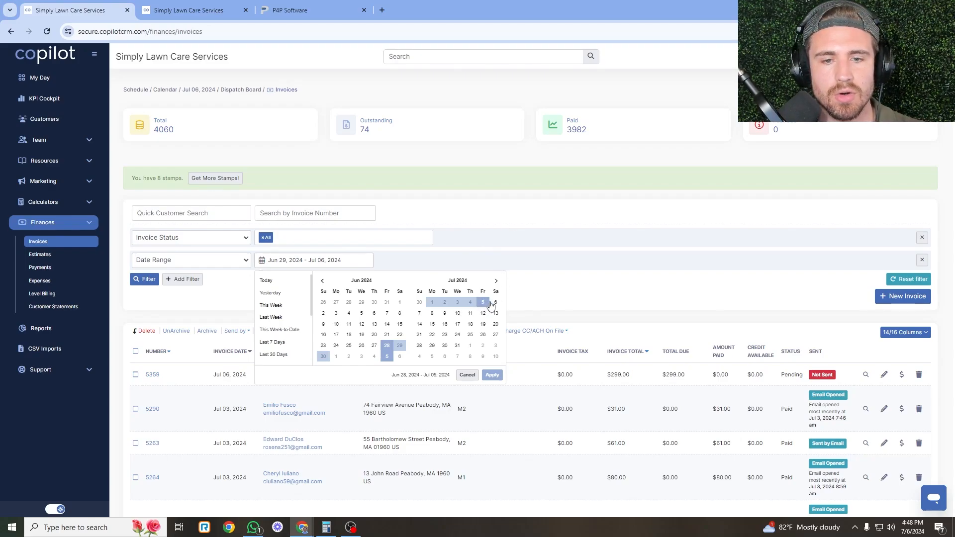
pyautogui.click(457, 304)
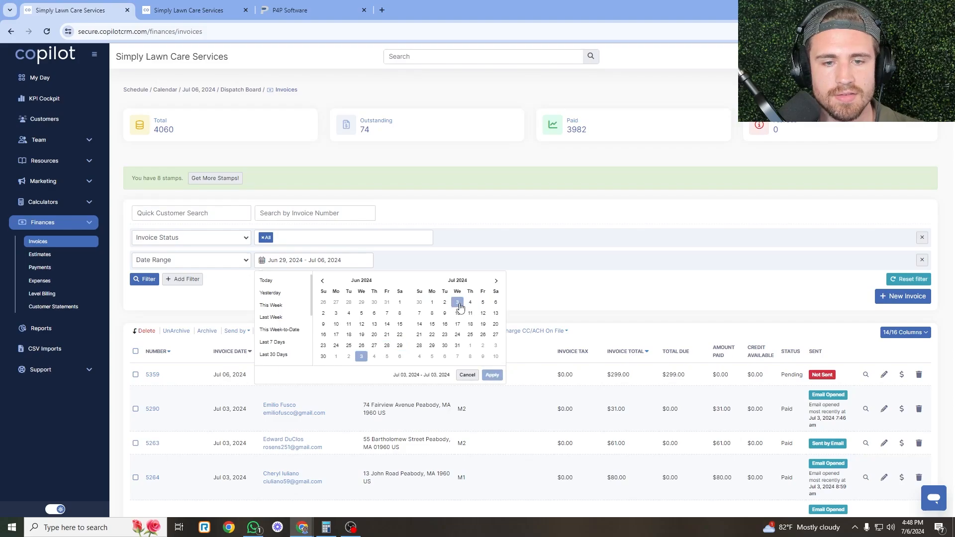
pyautogui.click(493, 375)
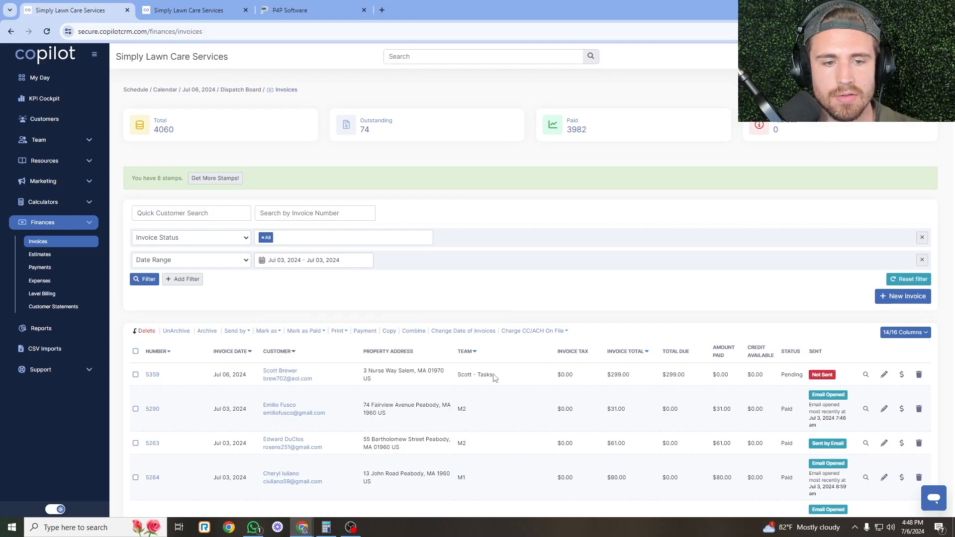
# Switch the Dispatch Board route date to Jul 03, 2024, then go back to Invoices.
pyautogui.click(222, 5)
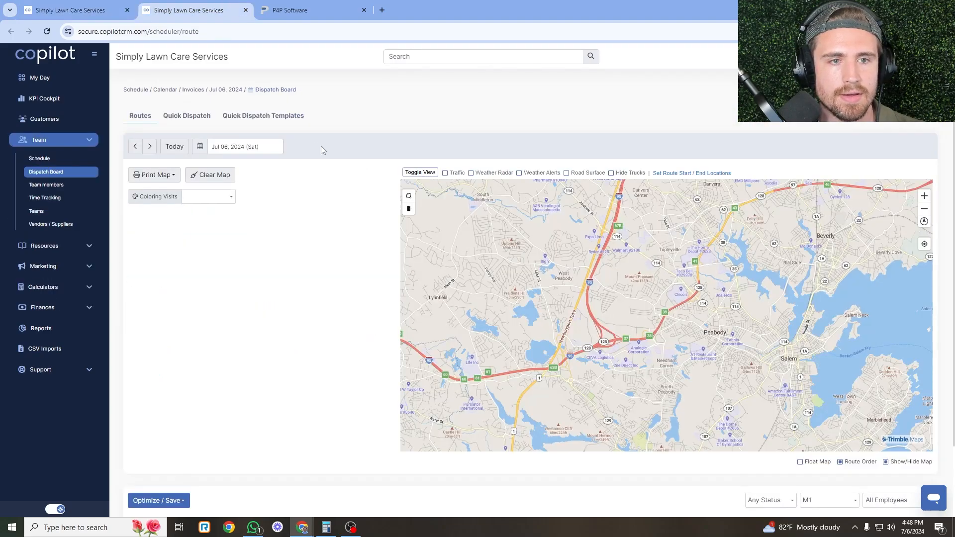
pyautogui.click(243, 146)
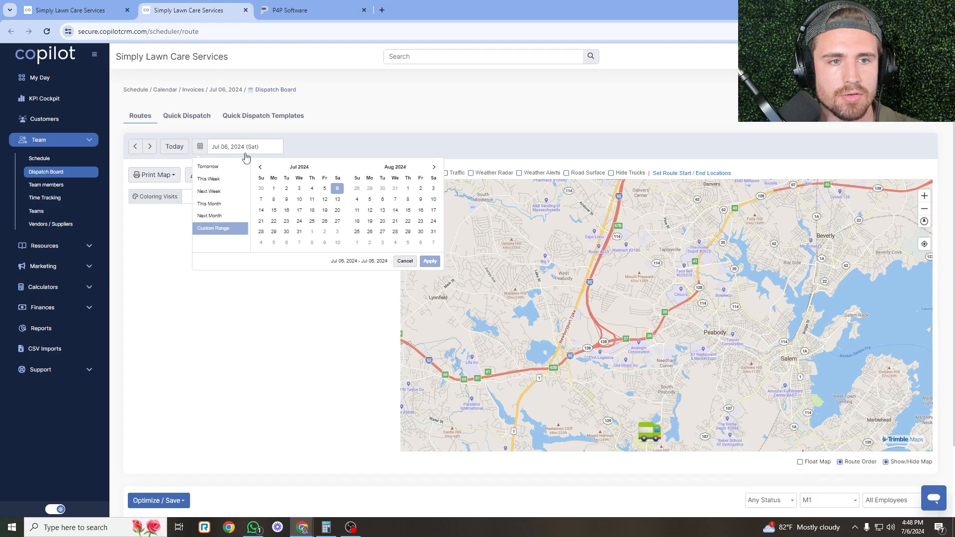
pyautogui.doubleClick(299, 188)
pyautogui.click(430, 260)
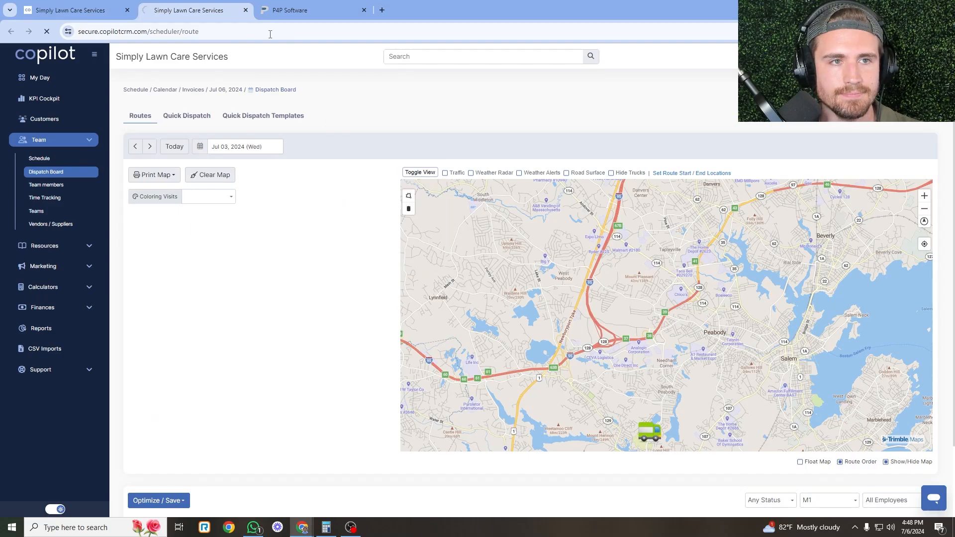
pyautogui.click(115, 5)
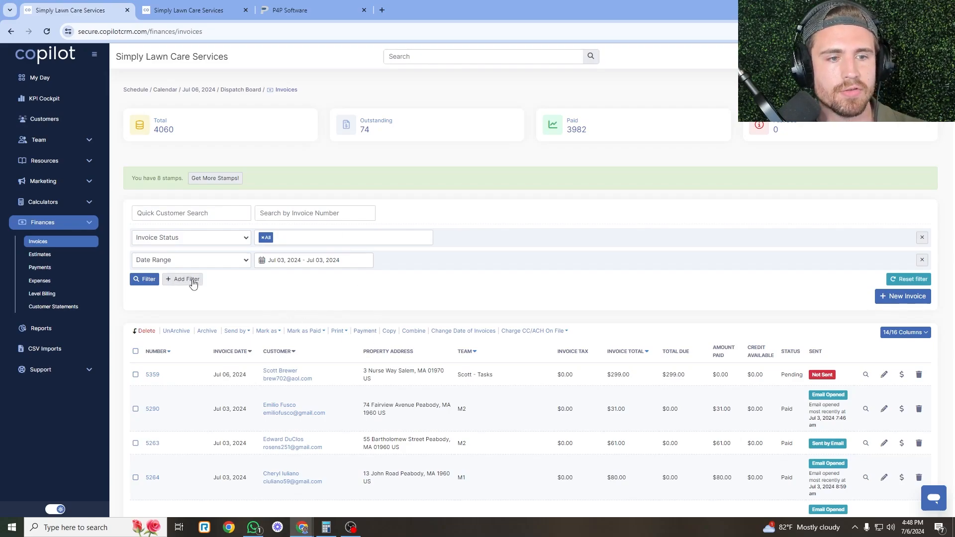
# Add a Sending Status filter set to Not Sent on the invoice list.
pyautogui.click(191, 279)
pyautogui.scroll(-2, 196, 201)
pyautogui.click(201, 183)
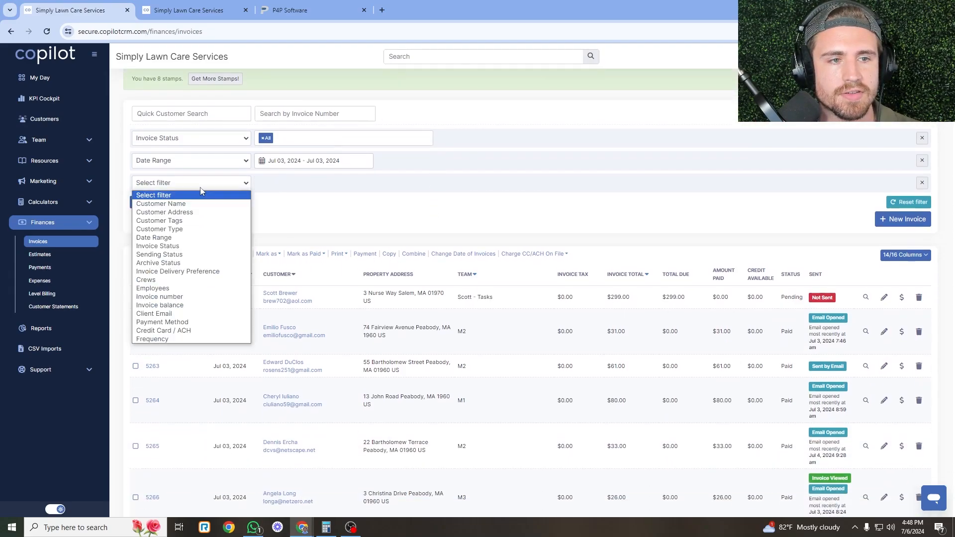
pyautogui.click(205, 254)
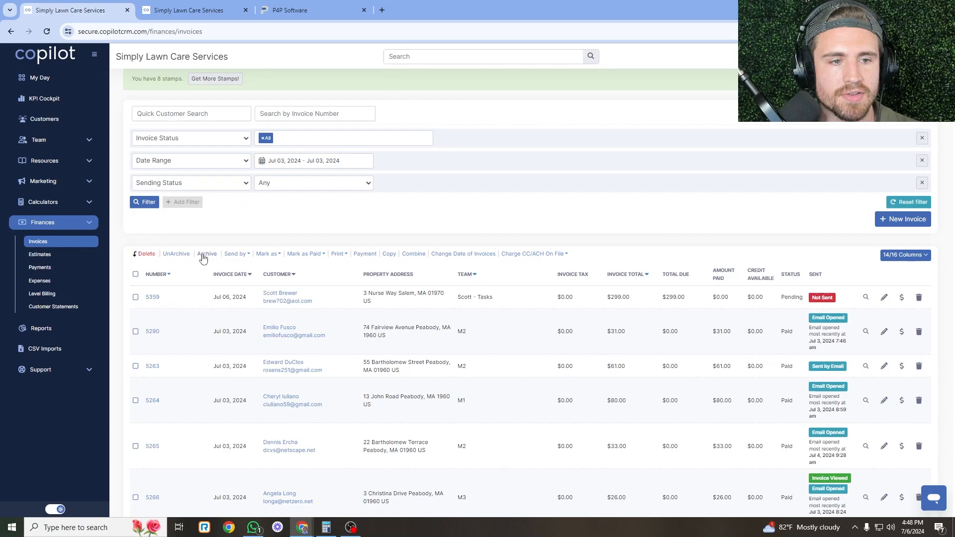
pyautogui.click(281, 188)
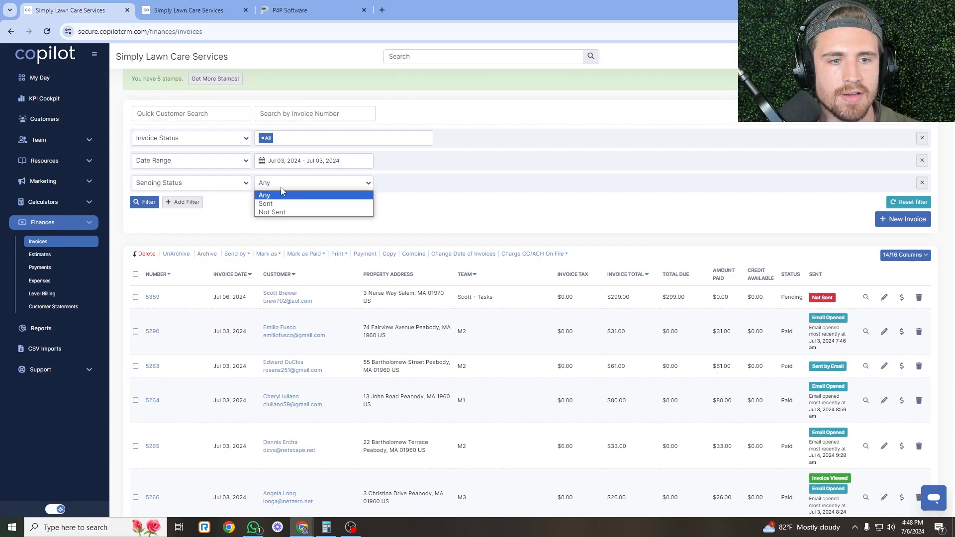
pyautogui.click(299, 214)
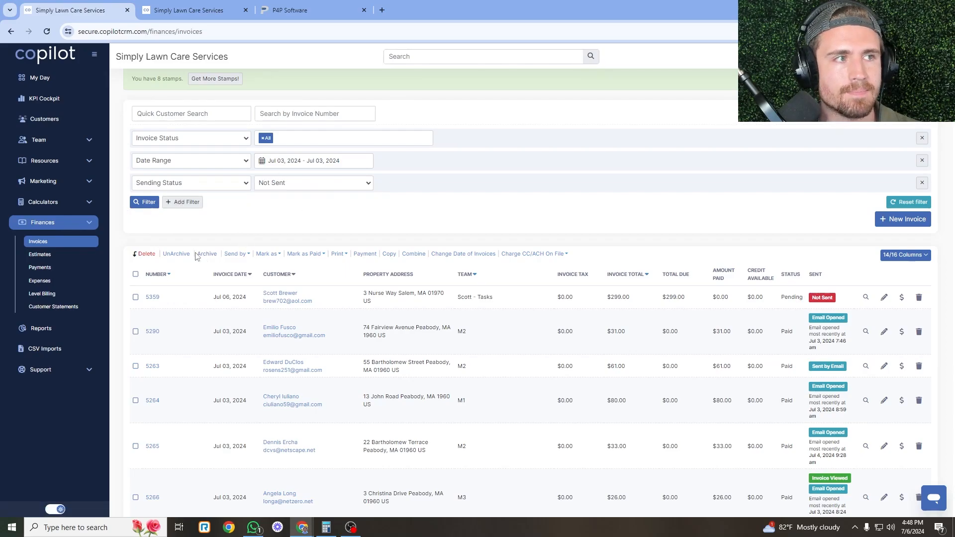
# Add a Crews filter for M1 and apply all the invoice filters.
pyautogui.click(180, 201)
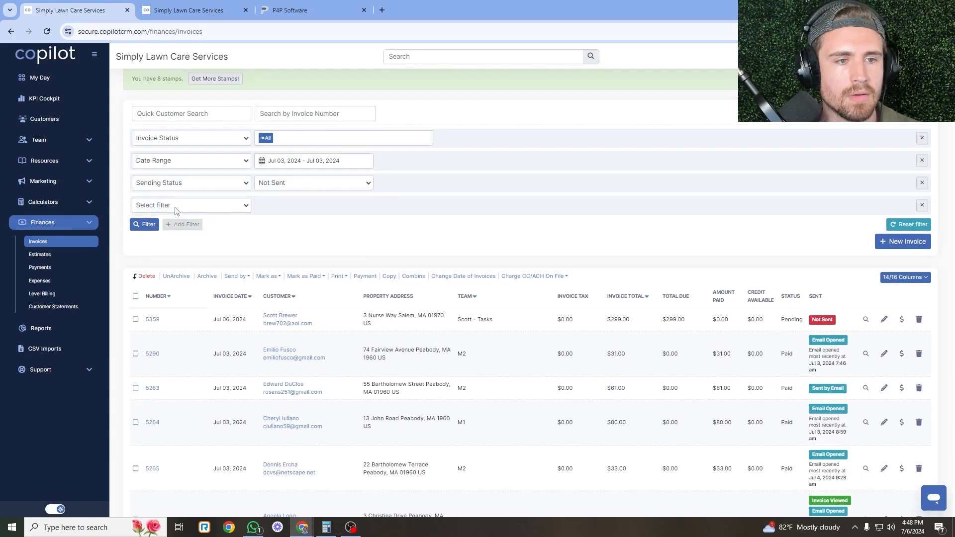
pyautogui.click(175, 206)
pyautogui.click(180, 301)
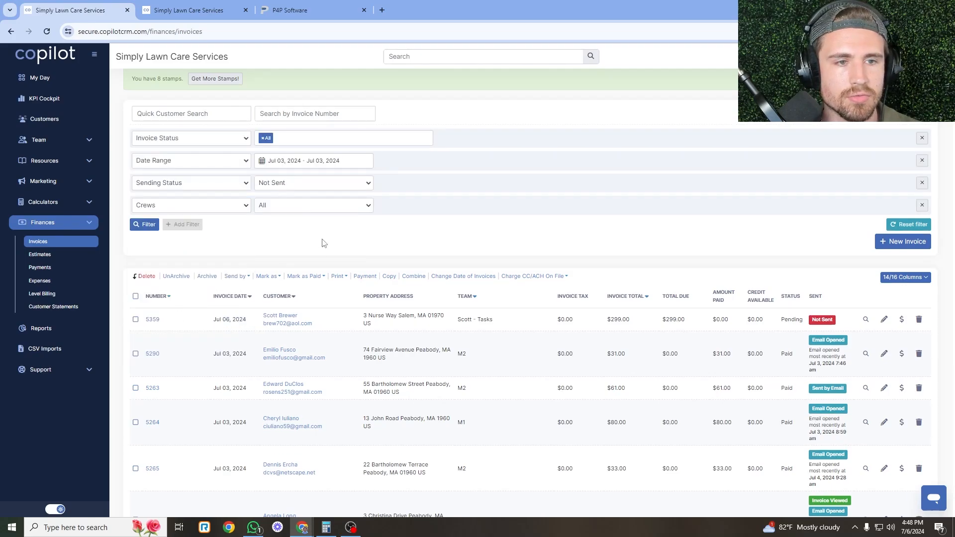
pyautogui.click(302, 206)
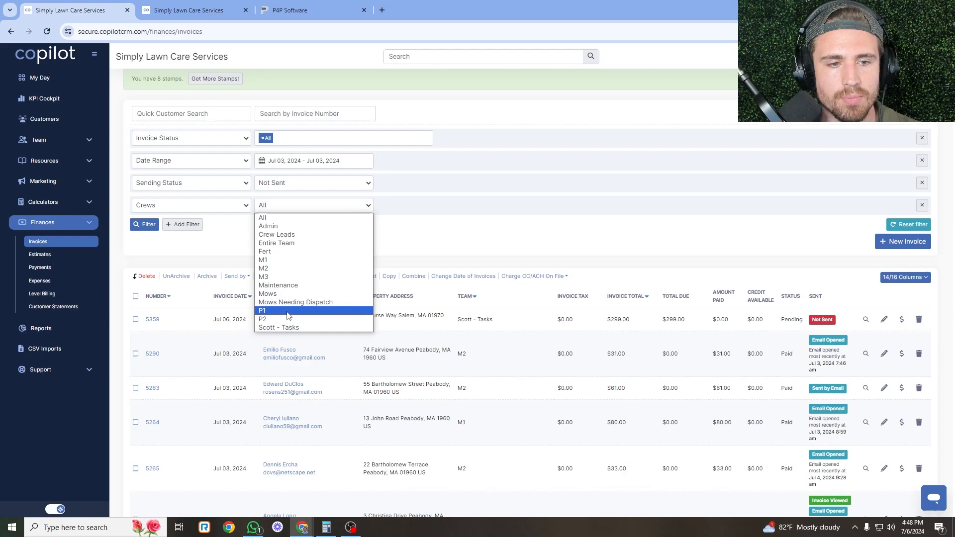
pyautogui.click(297, 260)
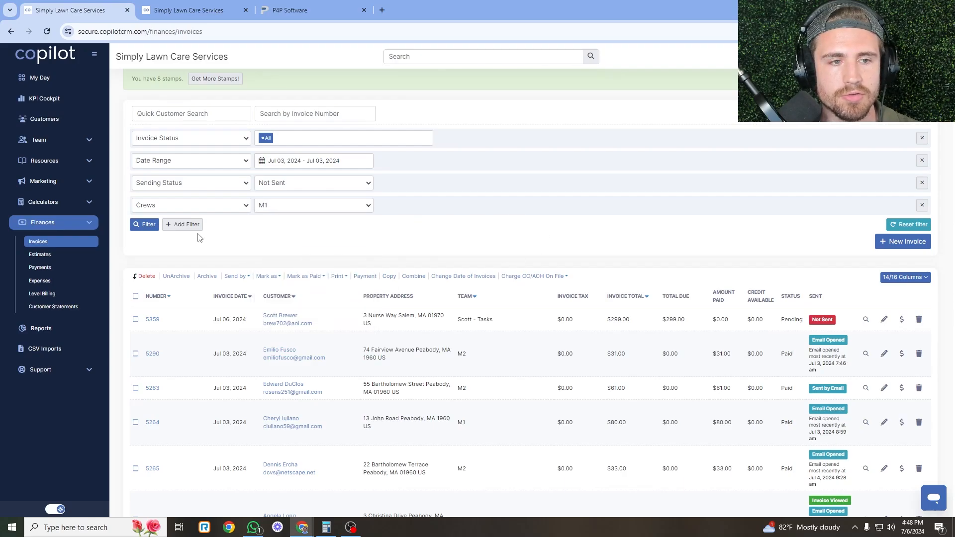
pyautogui.click(144, 225)
pyautogui.hotkey('ctrl', 'Tab')
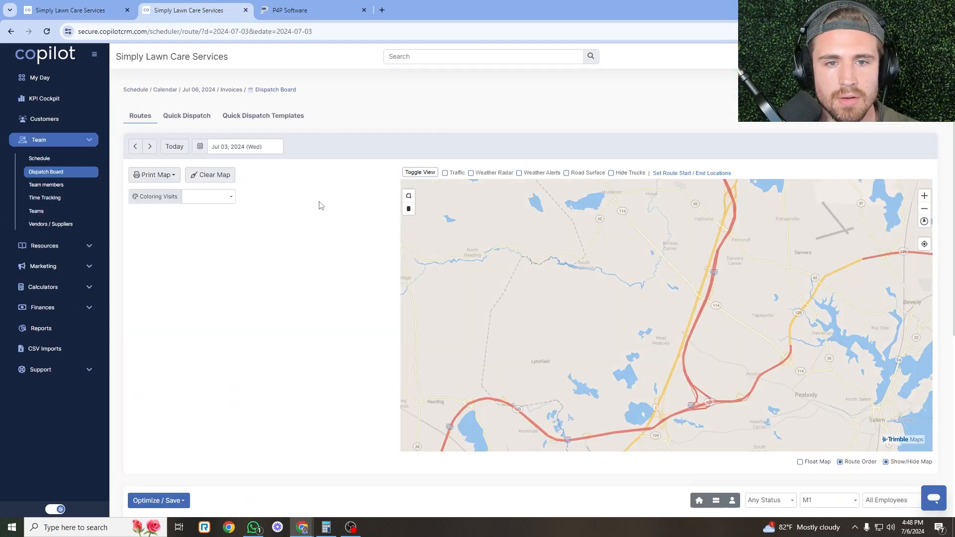
# Show crew M1's 11 Jul 03 route visits and their 631.11 total on the Dispatch Board.
pyautogui.scroll(-4, 319, 204)
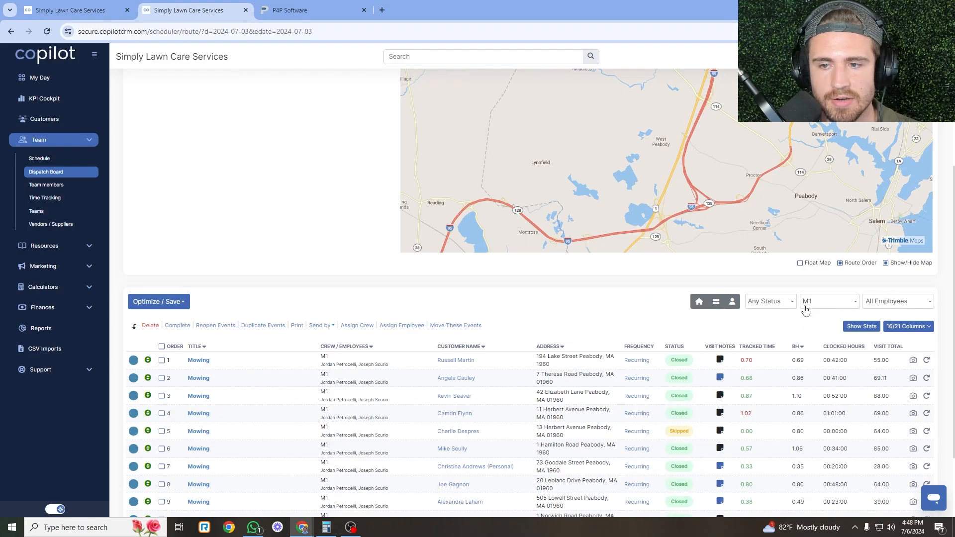
pyautogui.click(831, 305)
pyautogui.click(828, 367)
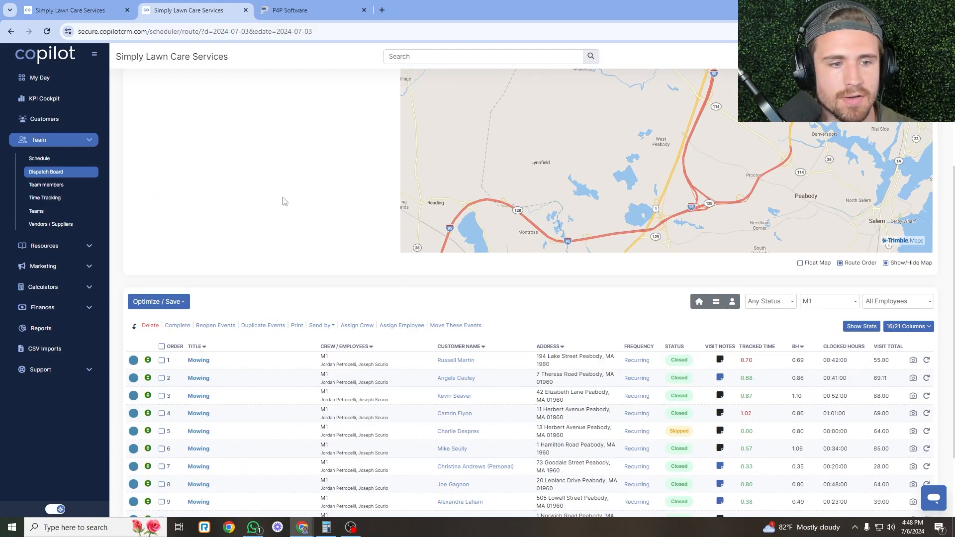
pyautogui.scroll(-2, 332, 278)
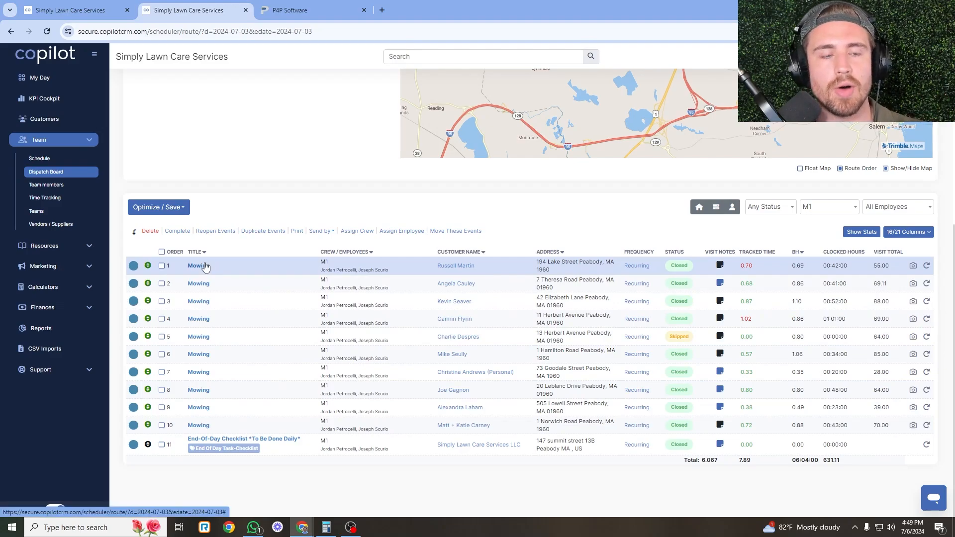
# Read the $567.11 stats total for all M1 visits except the skipped one, then return to Invoices.
pyautogui.click(162, 253)
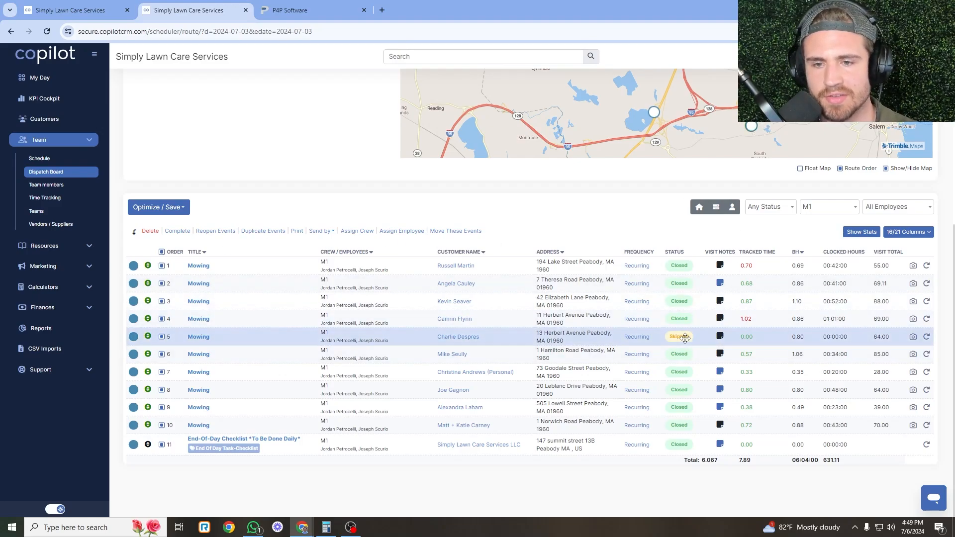
pyautogui.click(162, 337)
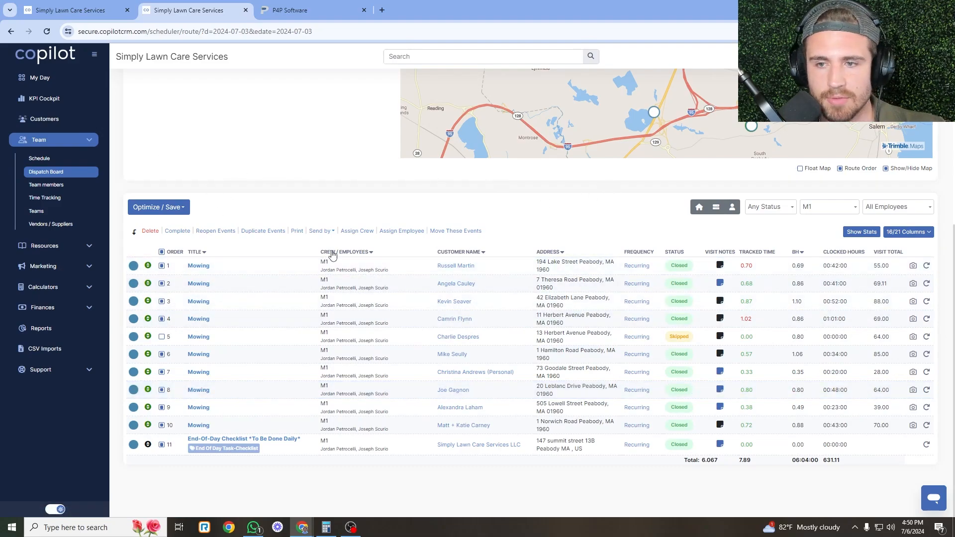
pyautogui.click(864, 232)
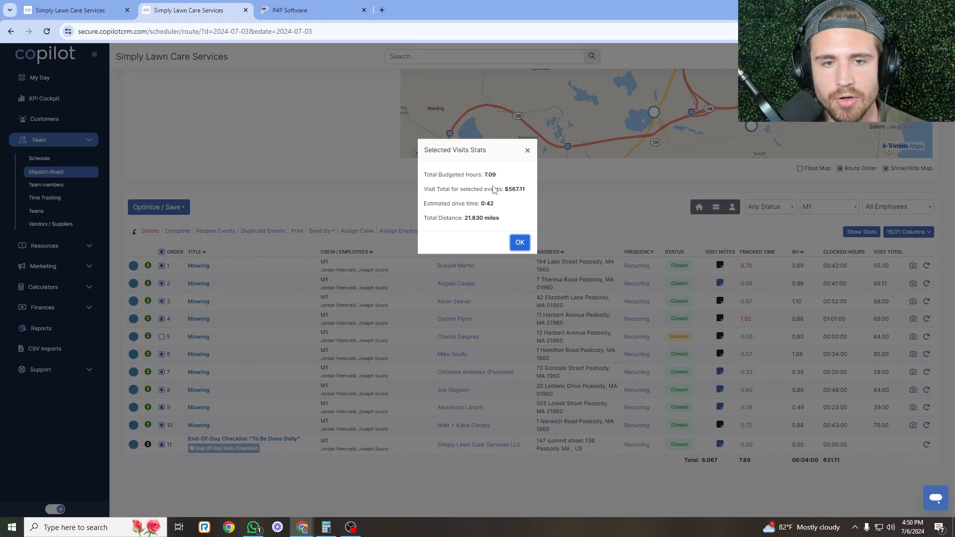
pyautogui.moveTo(527, 193); pyautogui.dragTo(506, 193)
pyautogui.click(521, 193)
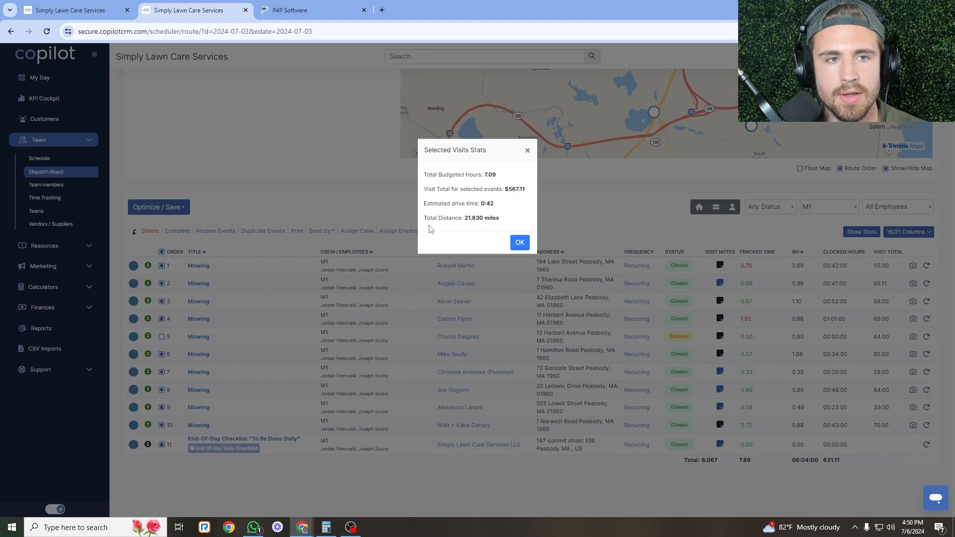
pyautogui.click(91, 17)
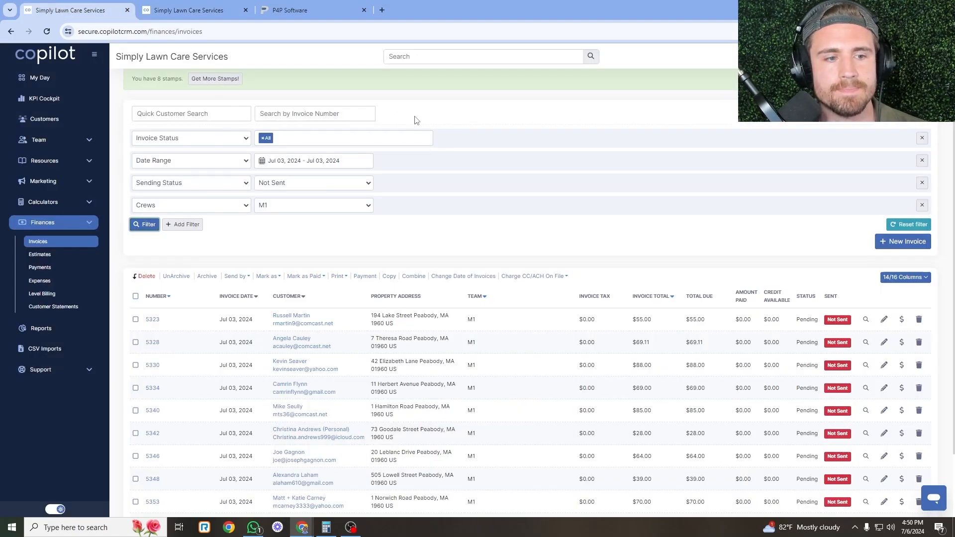
# Select all nine invoices and compare their $567.11 total with the Dispatch Board visit total.
pyautogui.scroll(-2, 183, 199)
pyautogui.click(136, 210)
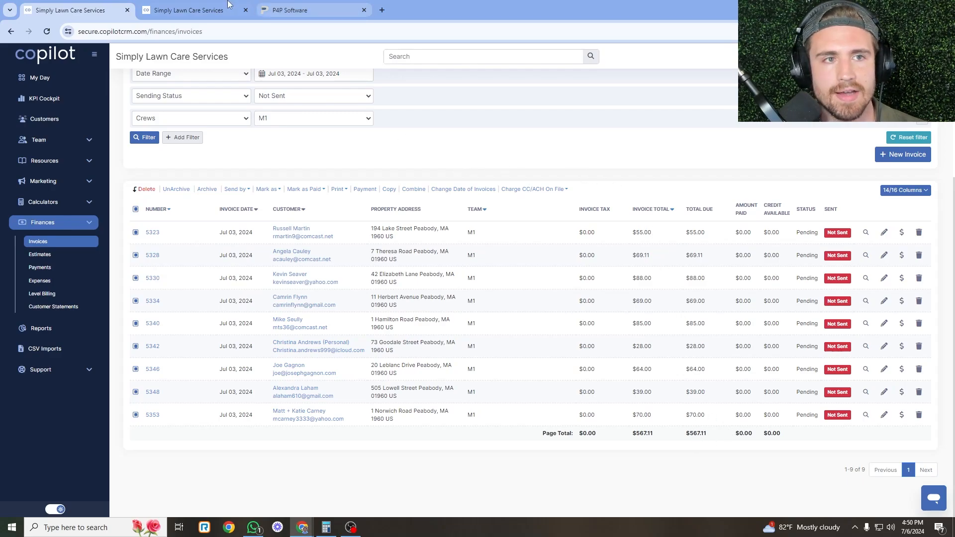
pyautogui.click(189, 10)
pyautogui.click(105, 14)
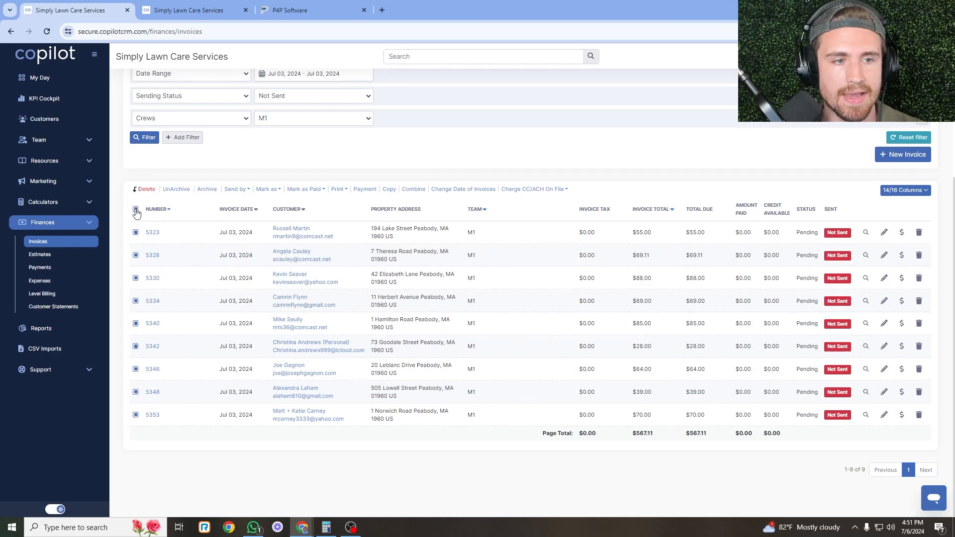
# Batch-charge the selected invoices to credit cards on file, leaving 5353 pending with $70.00 due.
pyautogui.click(547, 193)
pyautogui.click(548, 198)
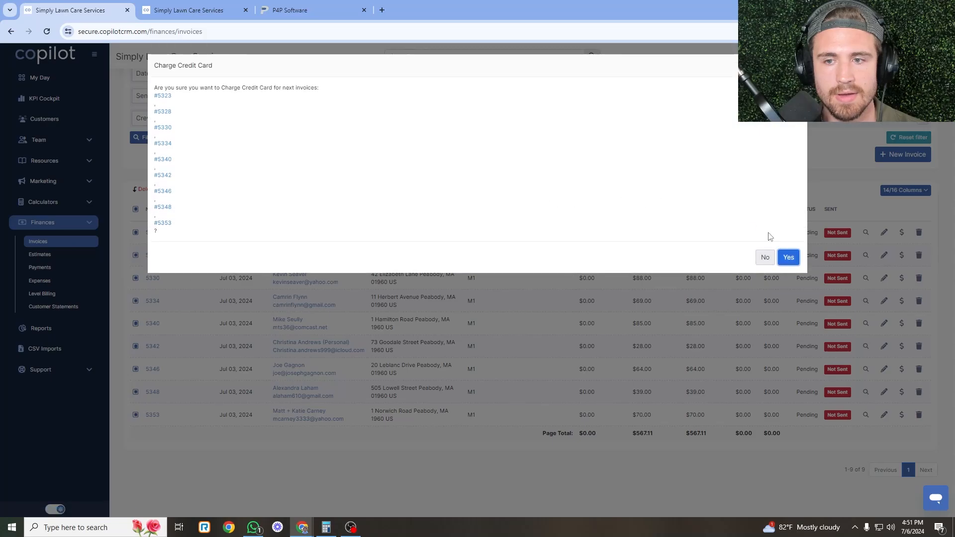
pyautogui.click(788, 243)
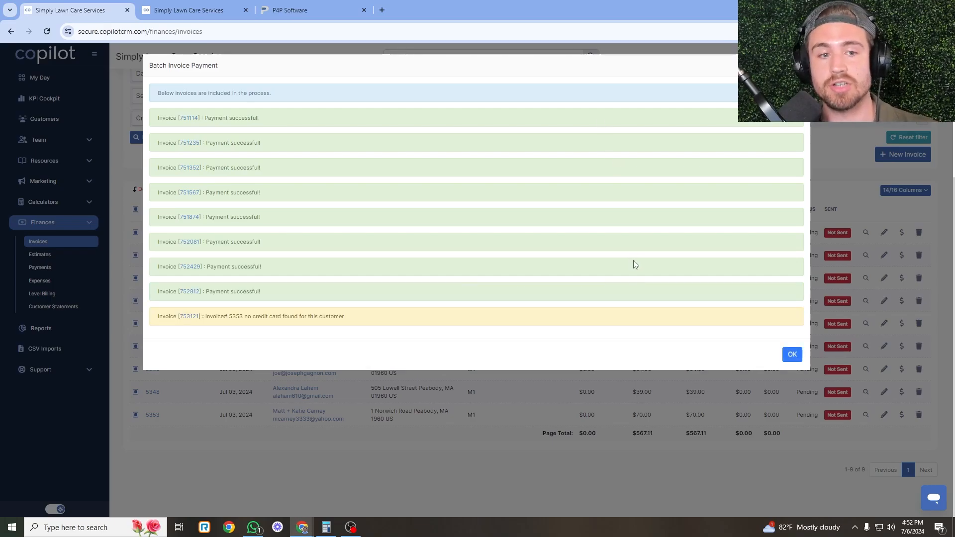
pyautogui.click(798, 355)
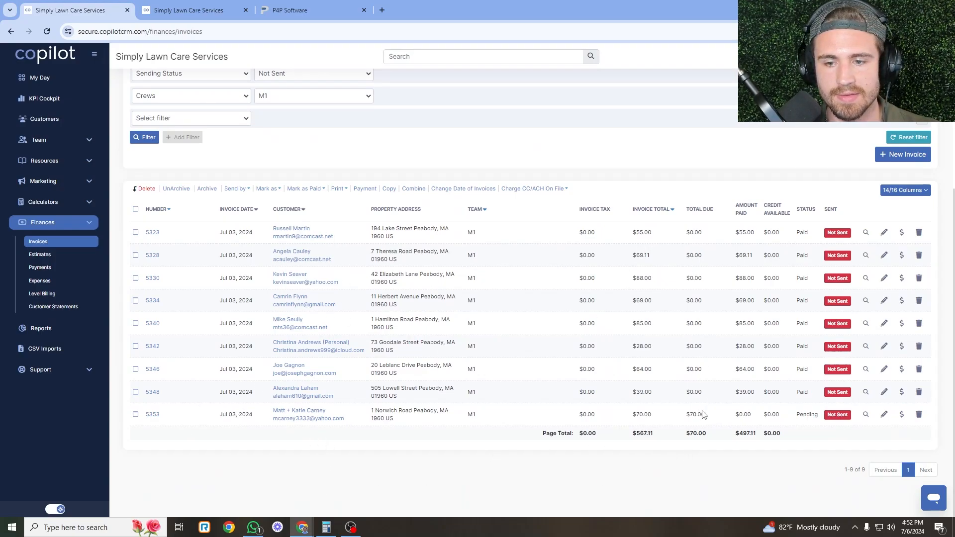
# Charge invoice 5353 by ACH on file, bringing the amount due to $0.00.
pyautogui.click(136, 414)
pyautogui.click(550, 190)
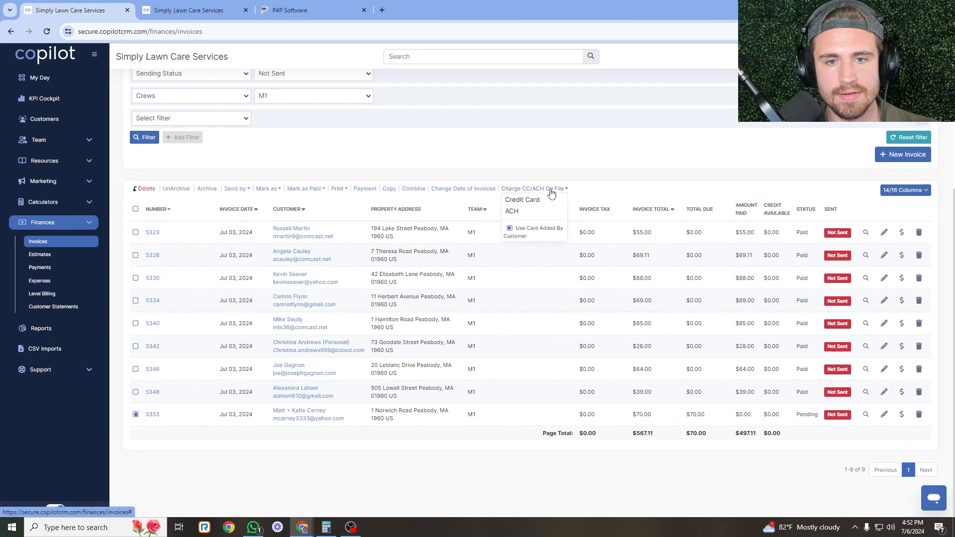
pyautogui.click(550, 212)
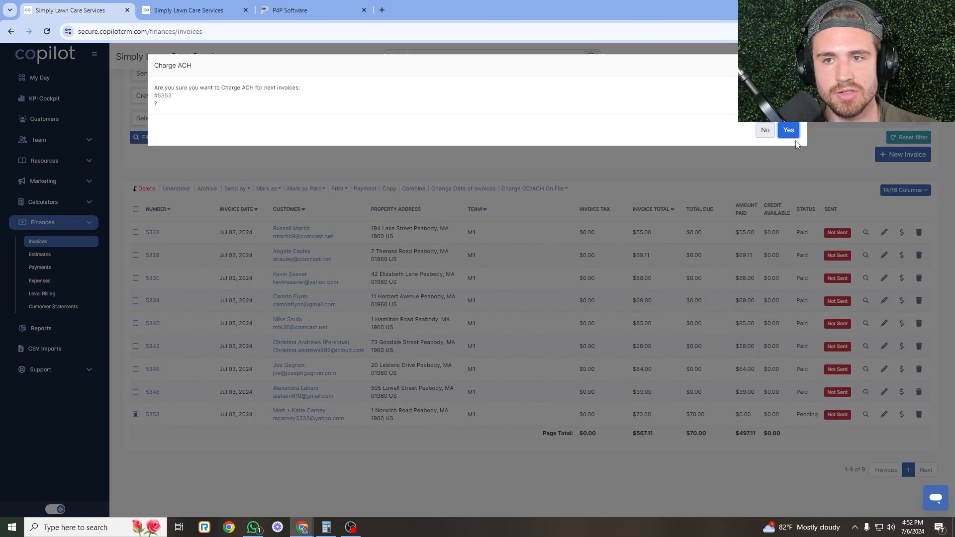
pyautogui.click(789, 125)
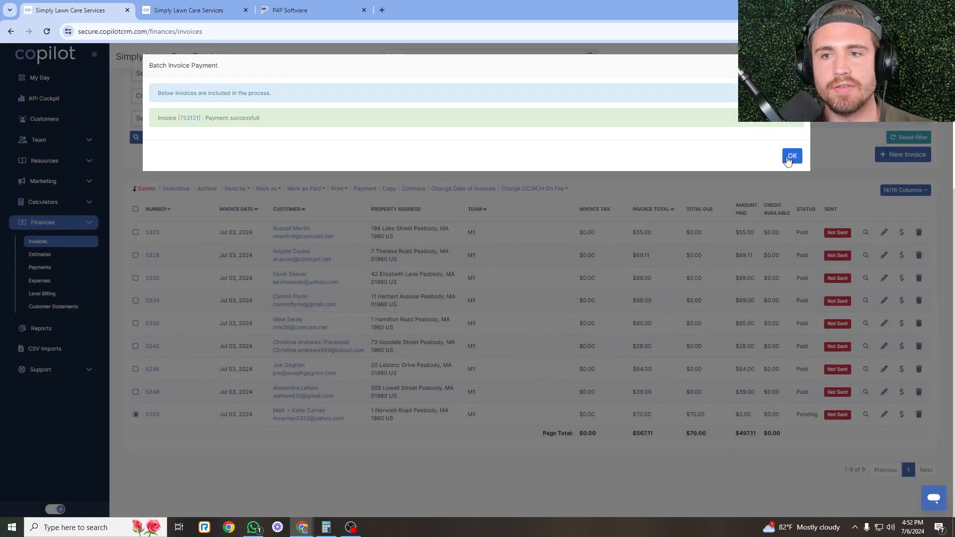
pyautogui.click(792, 156)
pyautogui.scroll(-4, 501, 384)
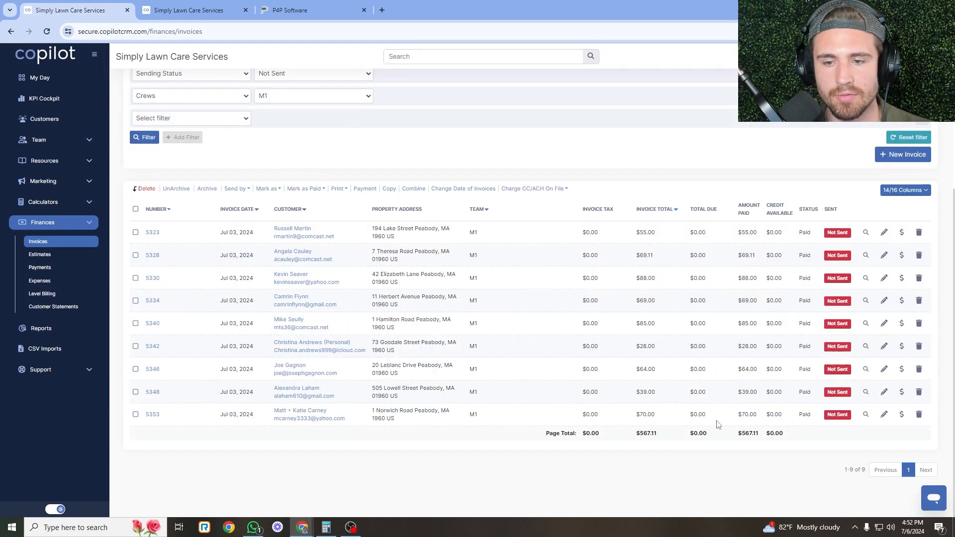
# Select all nine paid Jul 03 invoices and send them to customers by email.
pyautogui.click(135, 209)
pyautogui.click(245, 190)
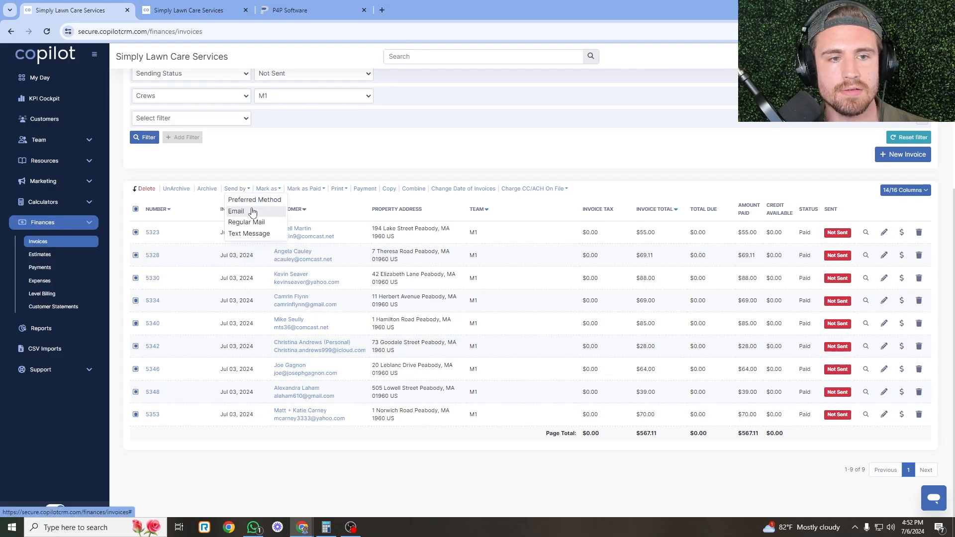
pyautogui.click(251, 210)
pyautogui.click(788, 115)
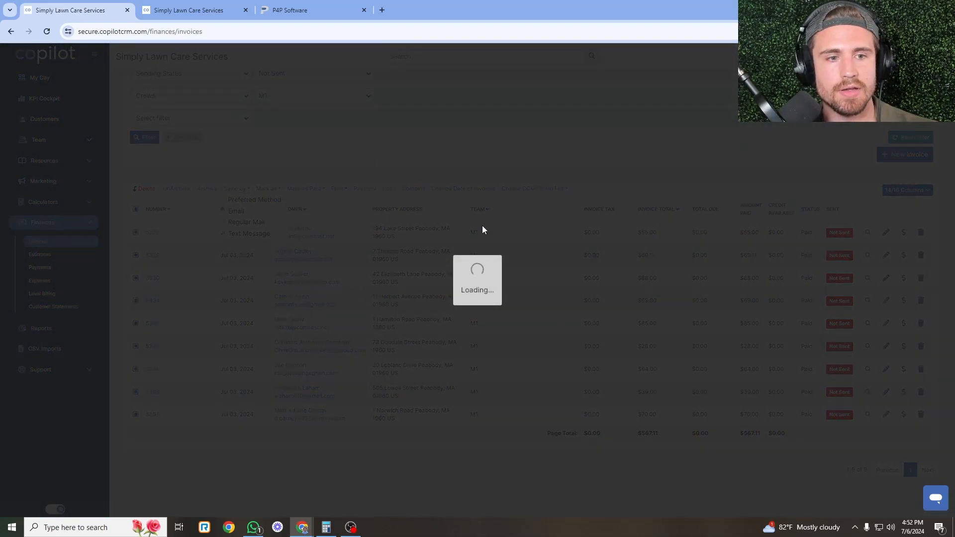
# Read the Dispatch Board stats: $567.11 total, 7.09 budgeted hours and 21.830 miles.
pyautogui.click(232, 5)
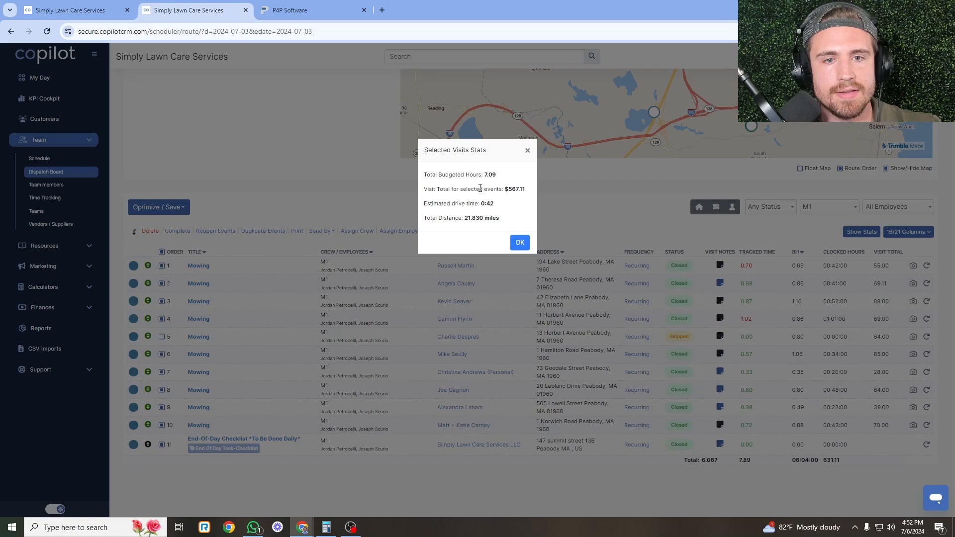
pyautogui.moveTo(470, 175); pyautogui.dragTo(500, 179)
pyautogui.click(503, 182)
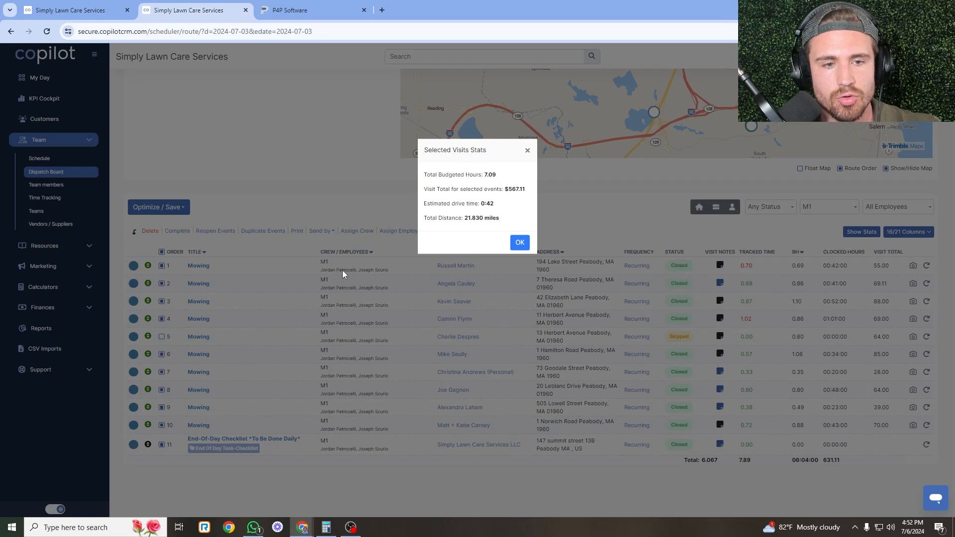
# Open the P4P time cards for 07/03/2024.
pyautogui.click(341, 6)
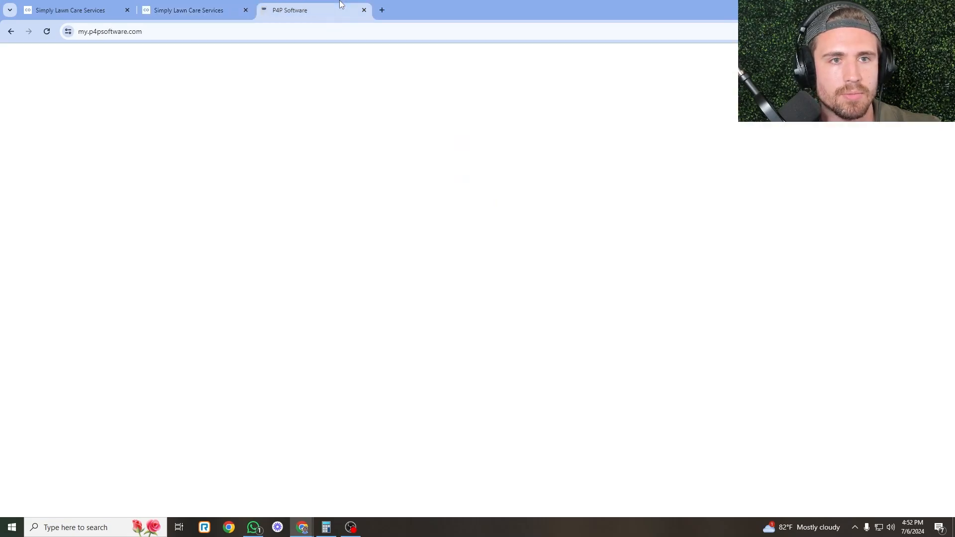
pyautogui.click(58, 168)
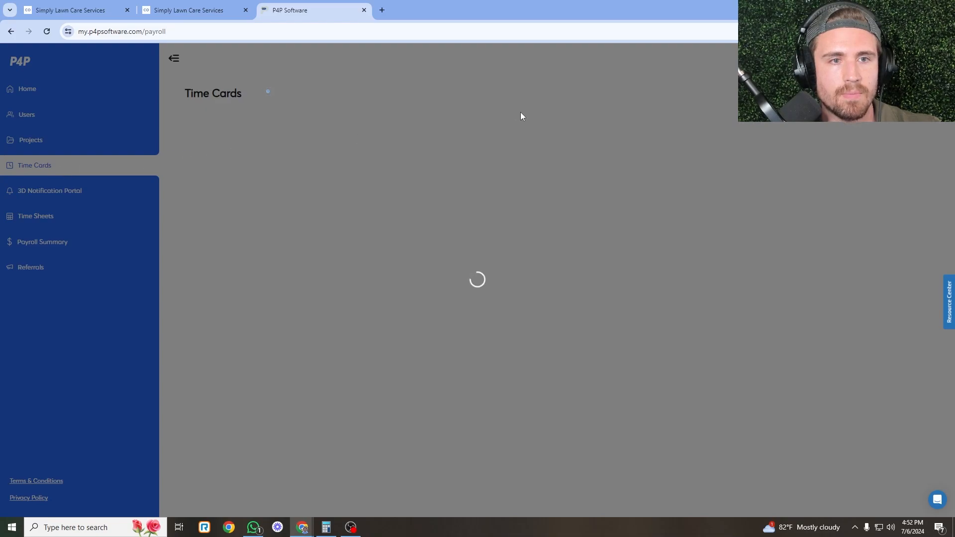
pyautogui.click(194, 5)
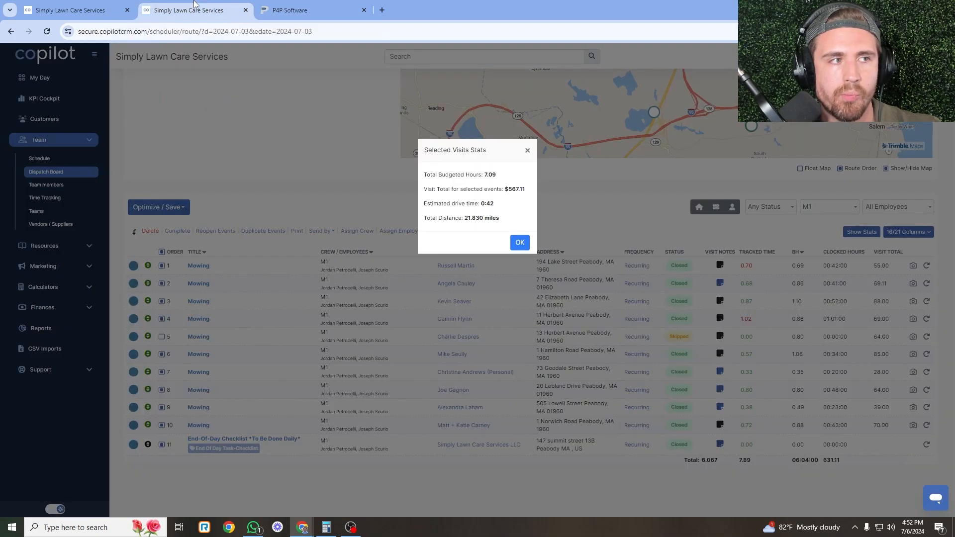
pyautogui.click(92, 4)
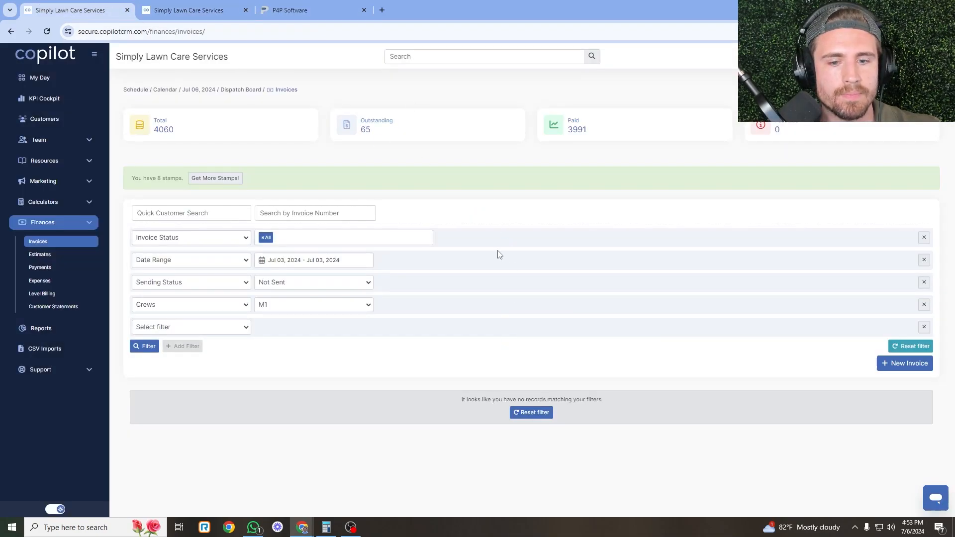
pyautogui.click(359, 15)
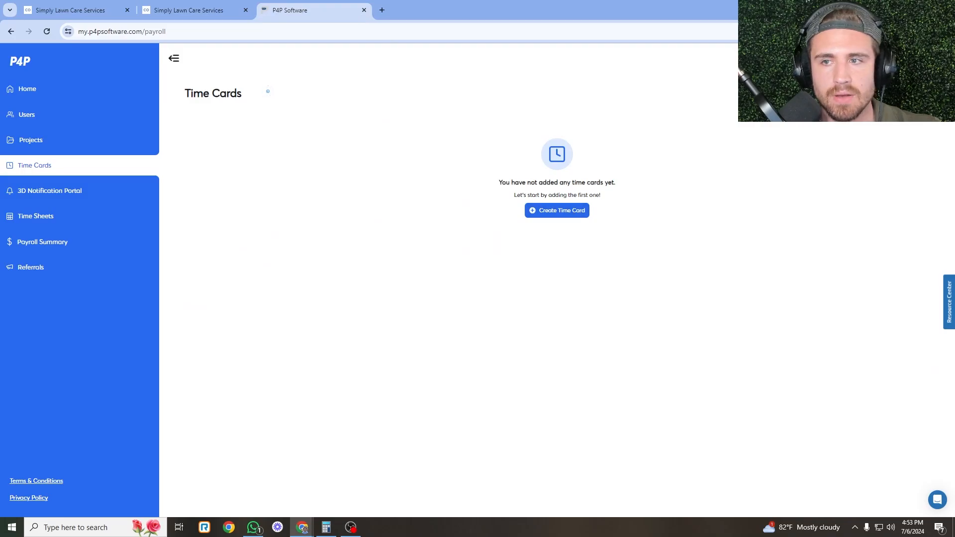
pyautogui.click(919, 93)
pyautogui.click(902, 140)
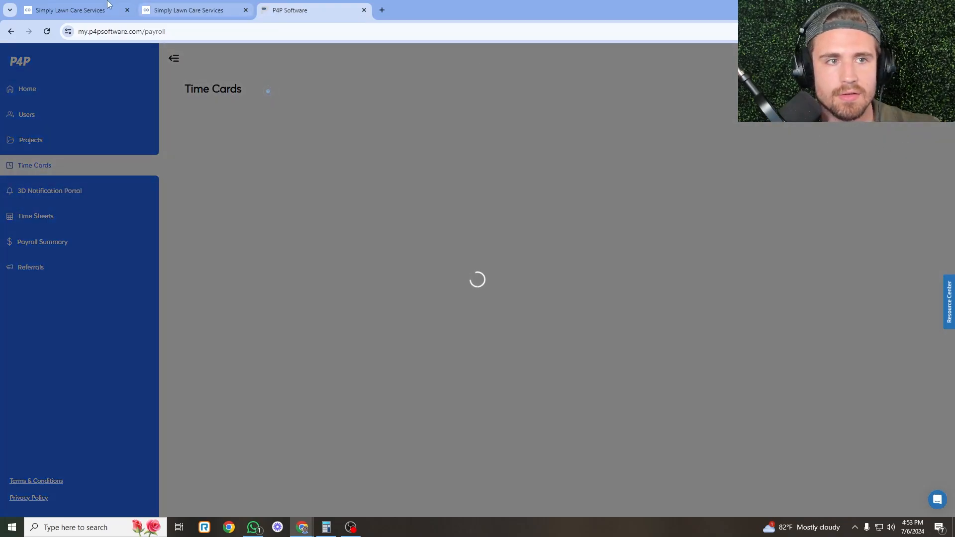
# Filter the Copilot invoices list to crew M2, then return to the P4P time cards.
pyautogui.hotkey('ctrl', '1')
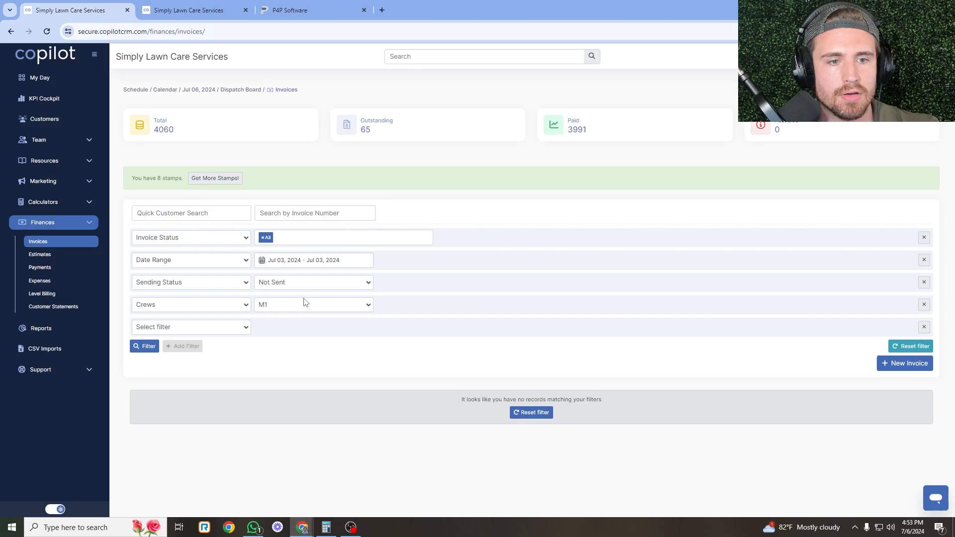
pyautogui.click(304, 303)
pyautogui.click(262, 359)
pyautogui.click(144, 346)
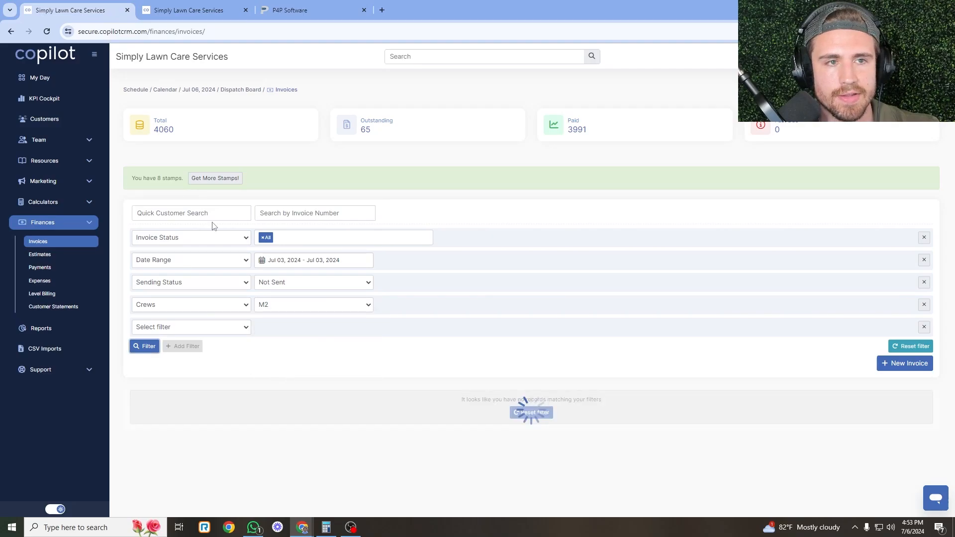
pyautogui.hotkey('ctrl', 'shift', 'Tab')
pyautogui.hotkey('ctrl', 'shift', 'Tab')
pyautogui.hotkey('ctrl', 'Tab')
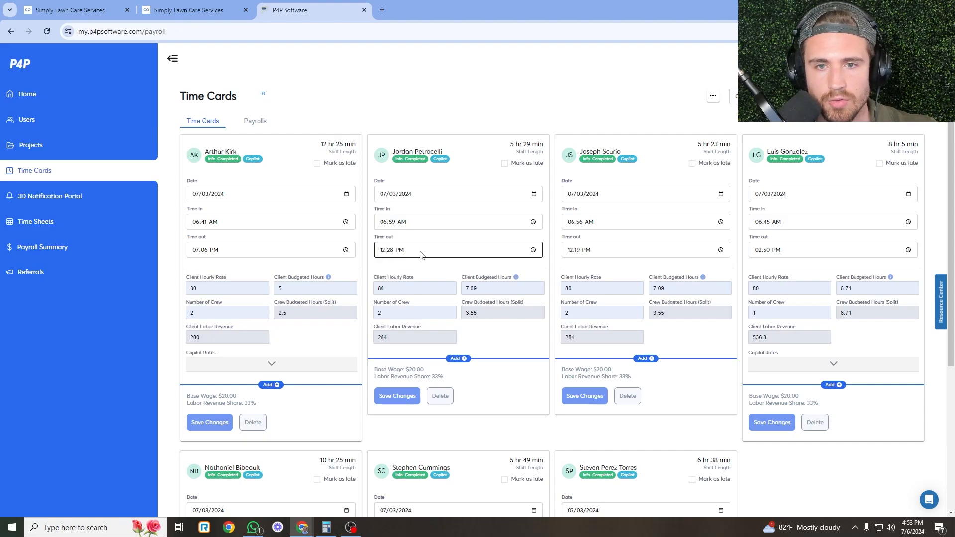
# Confirm the M1 cards' 7.09 client budgeted hours match Copilot's dispatch stats.
pyautogui.hotkey('ctrl', 'shift', 'Tab')
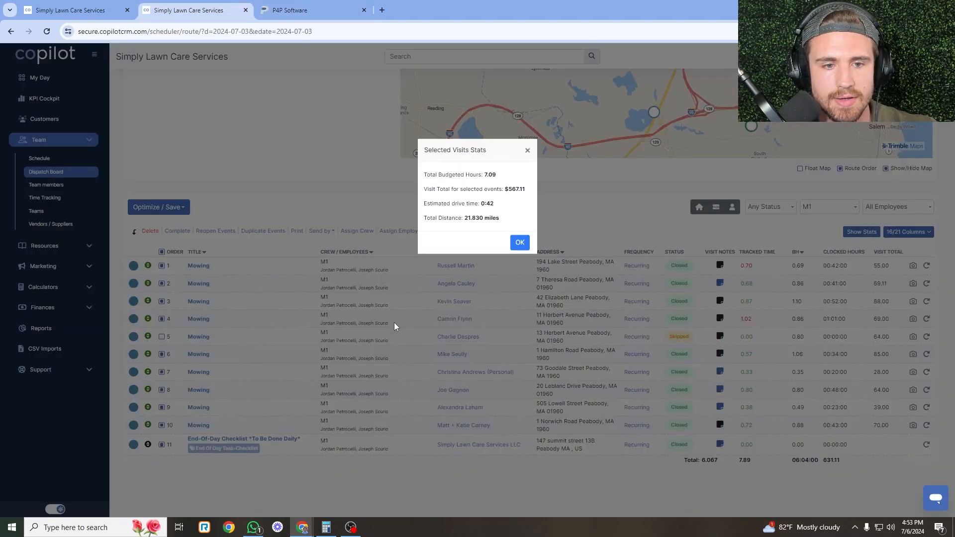
pyautogui.click(308, 6)
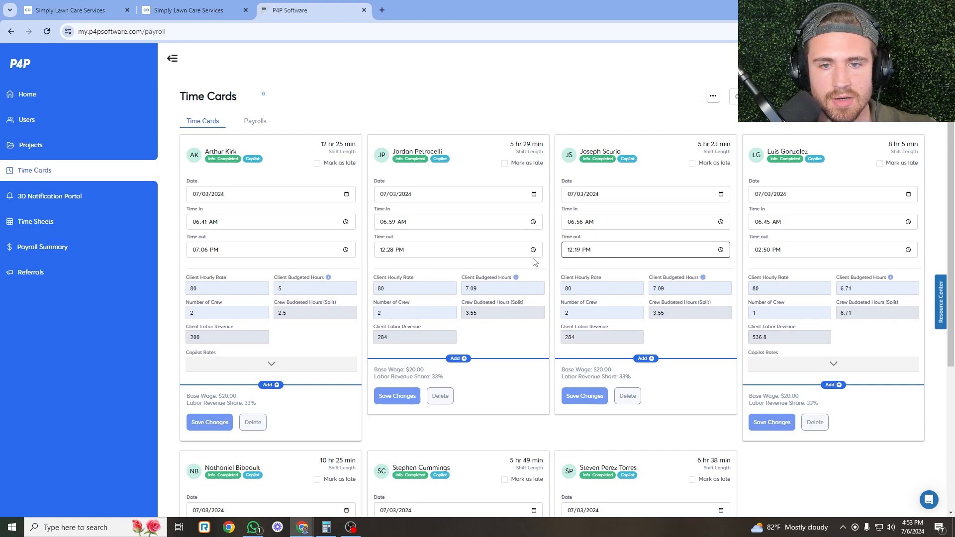
pyautogui.scroll(-1, 577, 246)
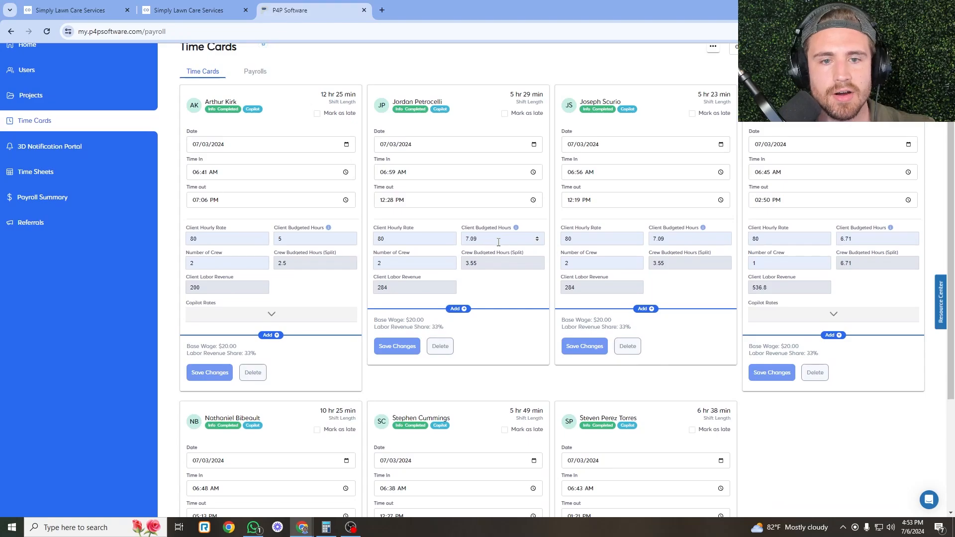
pyautogui.click(188, 10)
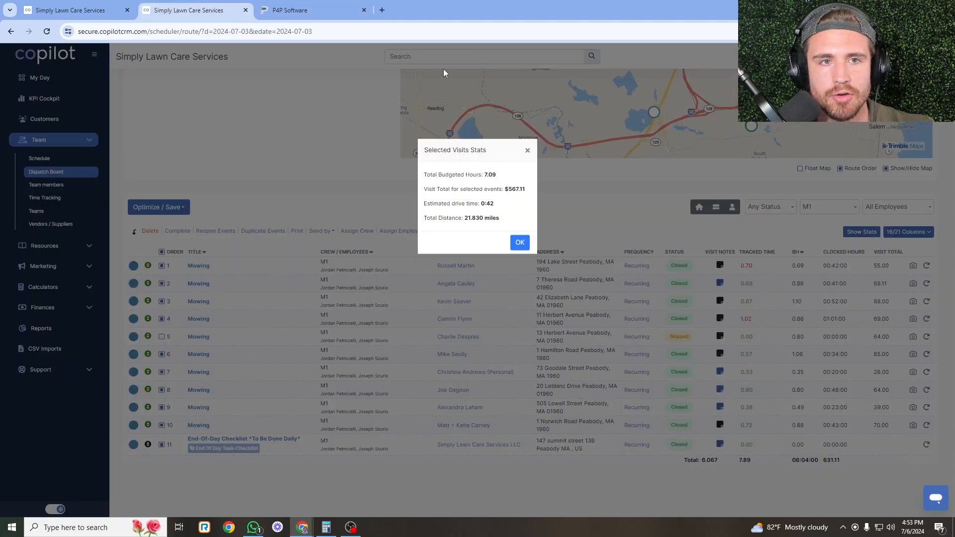
pyautogui.hotkey('ctrl', 'Tab')
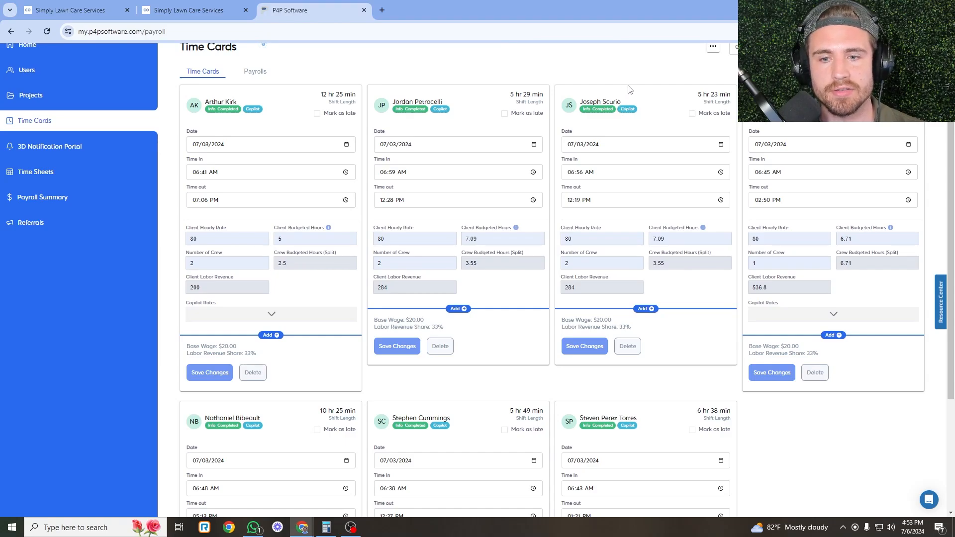
# Add a blank Manual Adjustment 1 line, applied to P4P, to the third 5 hr 23 min card.
pyautogui.click(652, 311)
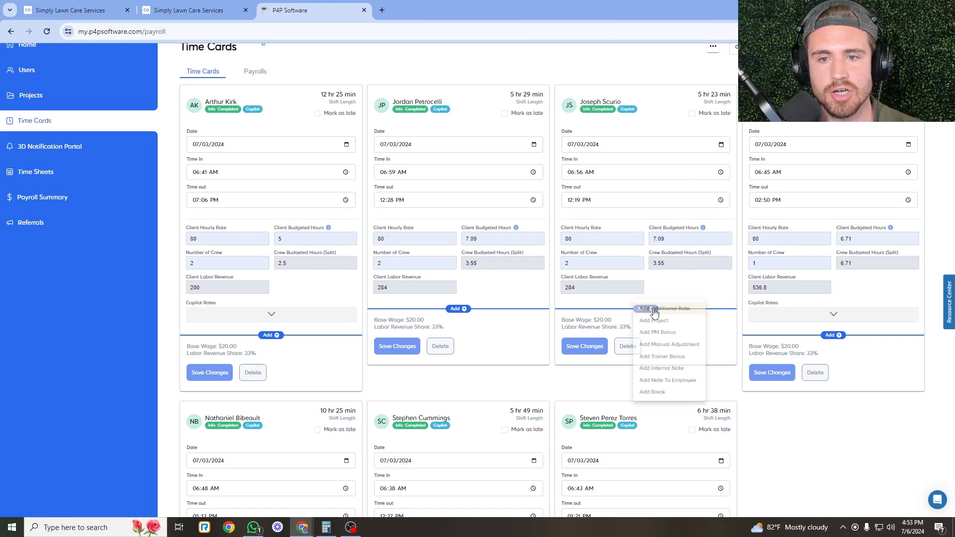
pyautogui.click(681, 347)
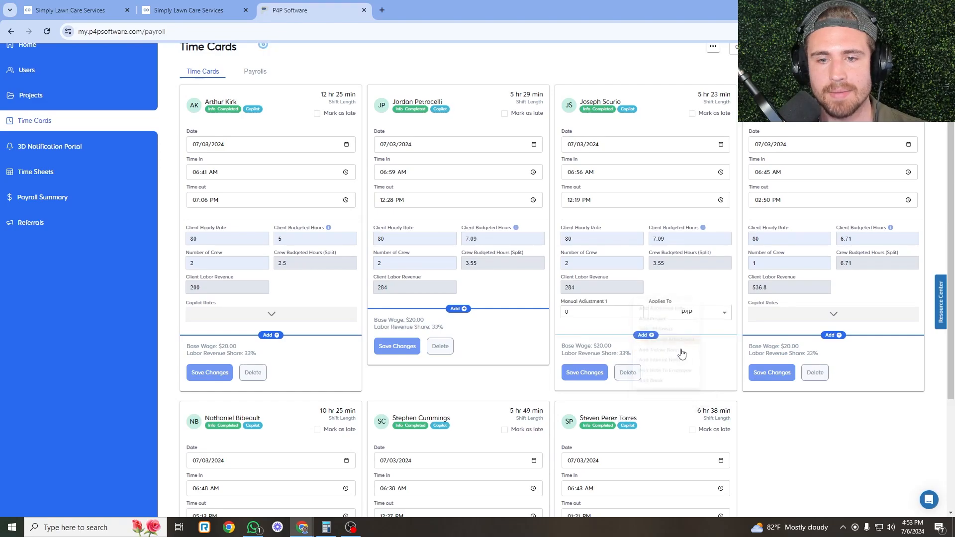
pyautogui.click(604, 311)
pyautogui.press('BackSpace')
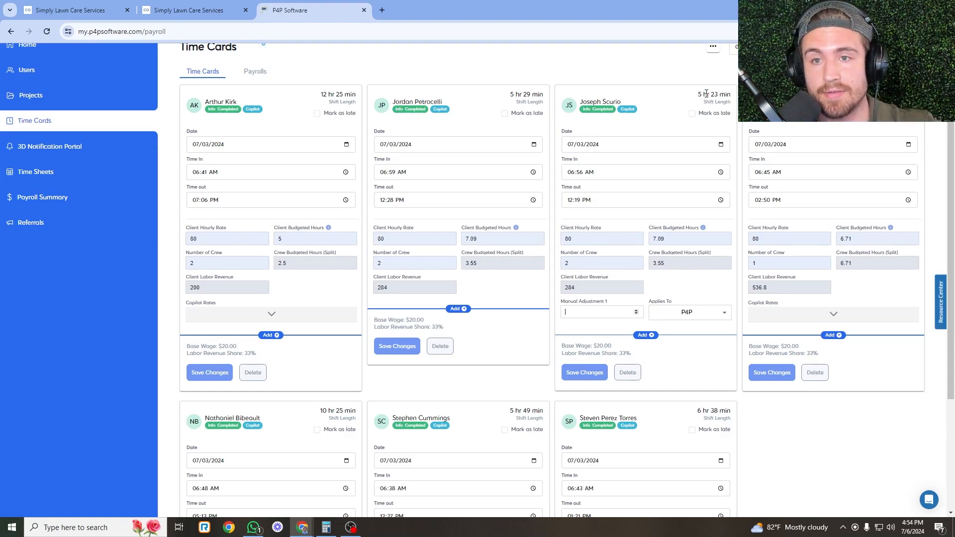
pyautogui.click(367, 363)
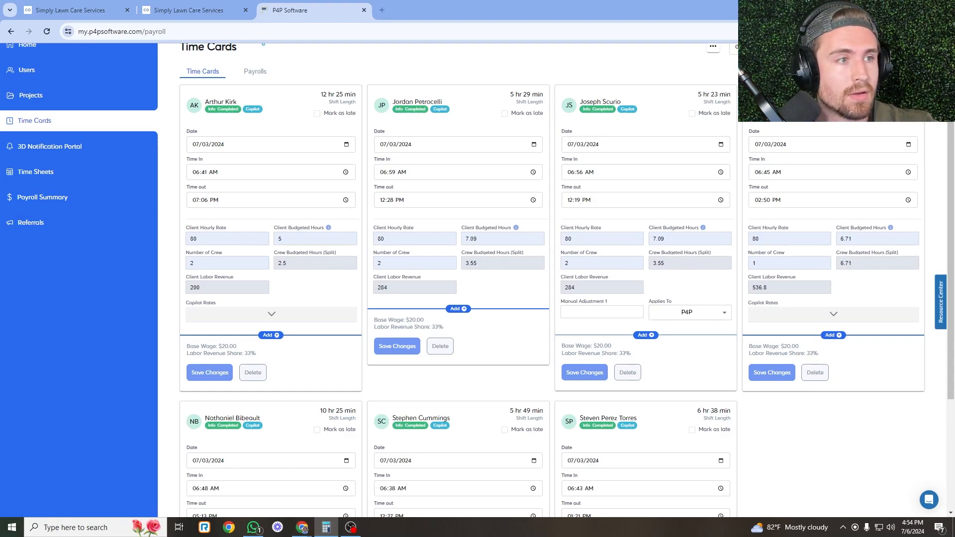
# Convert 5 hr 23 min to hours in Calculator: 23 ÷ 60 + 5 = 5.3833.
pyautogui.click(326, 527)
pyautogui.moveTo(543, 97); pyautogui.dragTo(550, 50)
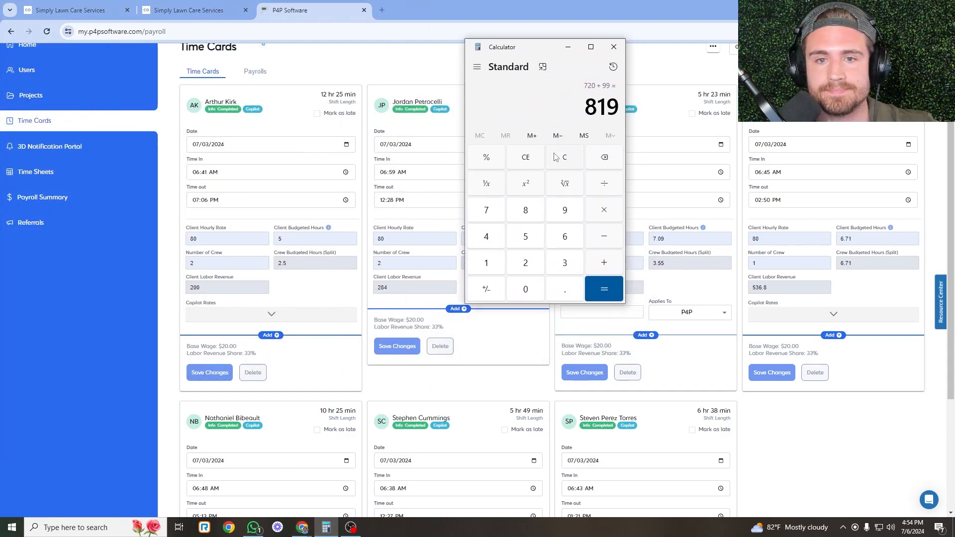
pyautogui.click(556, 157)
pyautogui.click(541, 261)
pyautogui.click(560, 263)
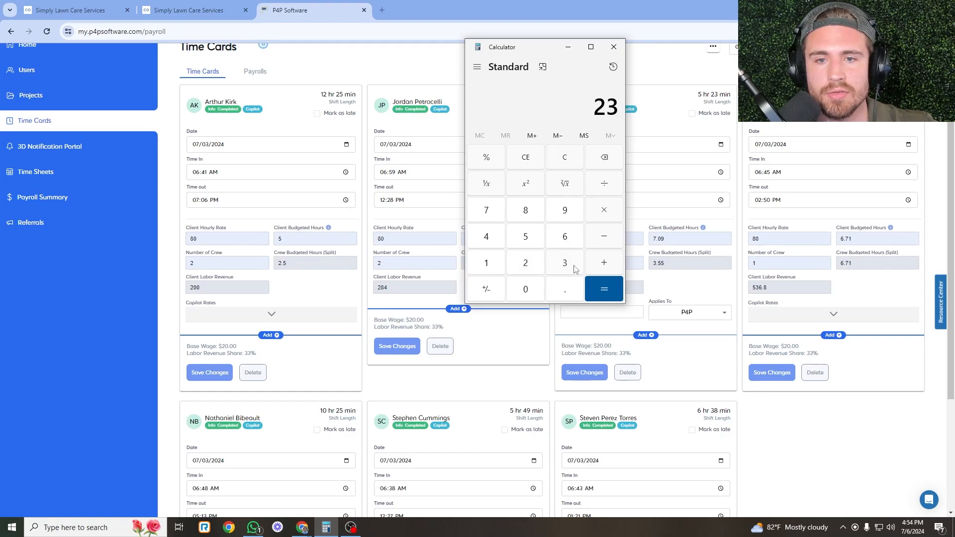
pyautogui.click(605, 184)
pyautogui.click(566, 237)
pyautogui.click(528, 290)
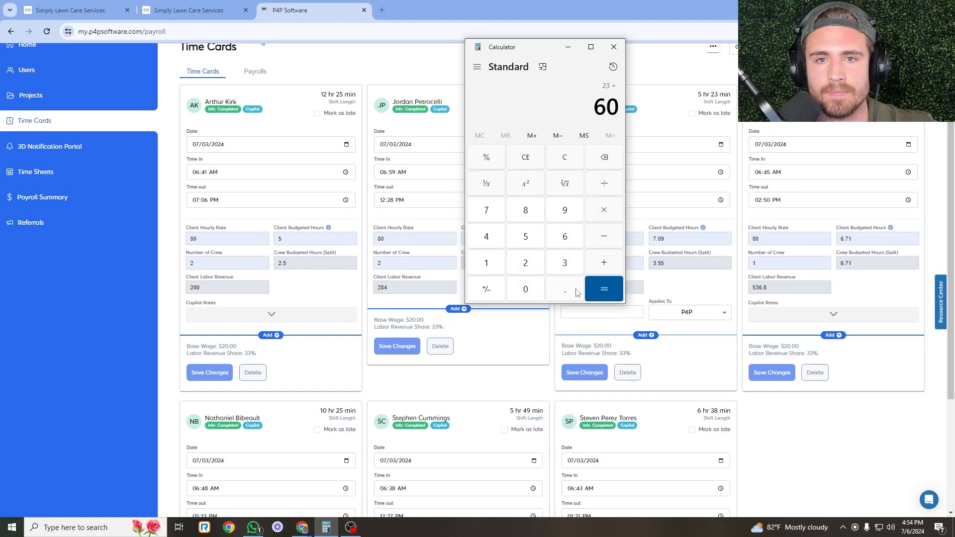
pyautogui.click(603, 291)
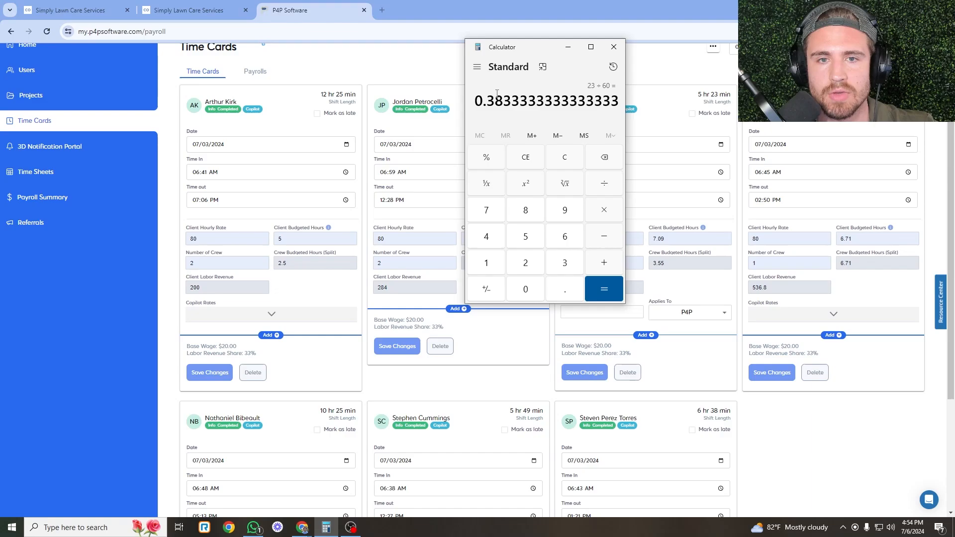
pyautogui.click(604, 263)
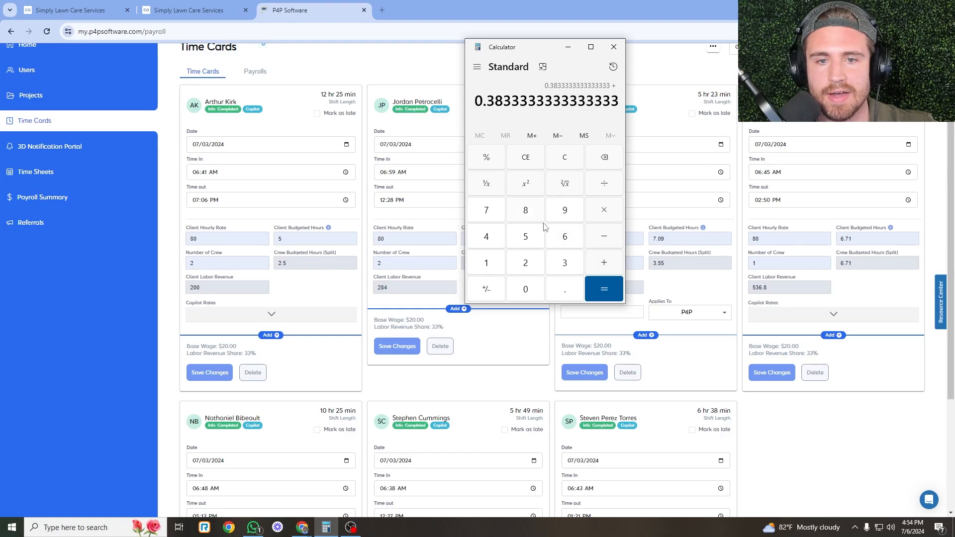
pyautogui.click(525, 237)
pyautogui.click(603, 289)
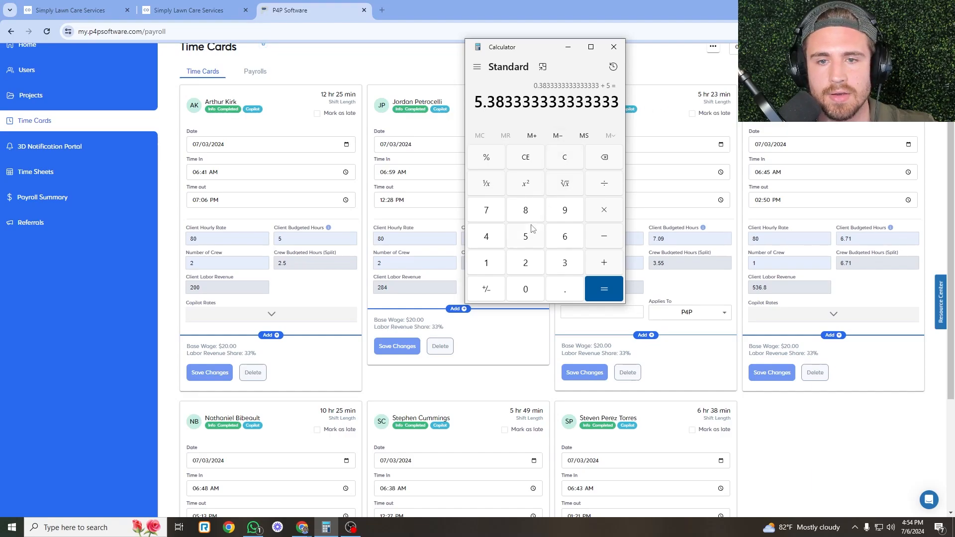
# Multiply 5.3833 by 4 to get 21.5333.
pyautogui.click(615, 220)
pyautogui.click(494, 243)
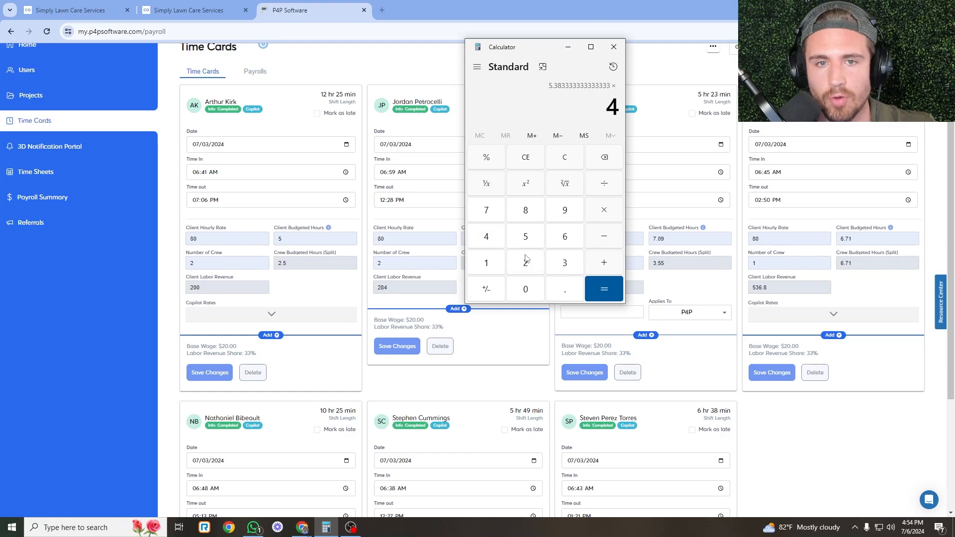
pyautogui.click(598, 288)
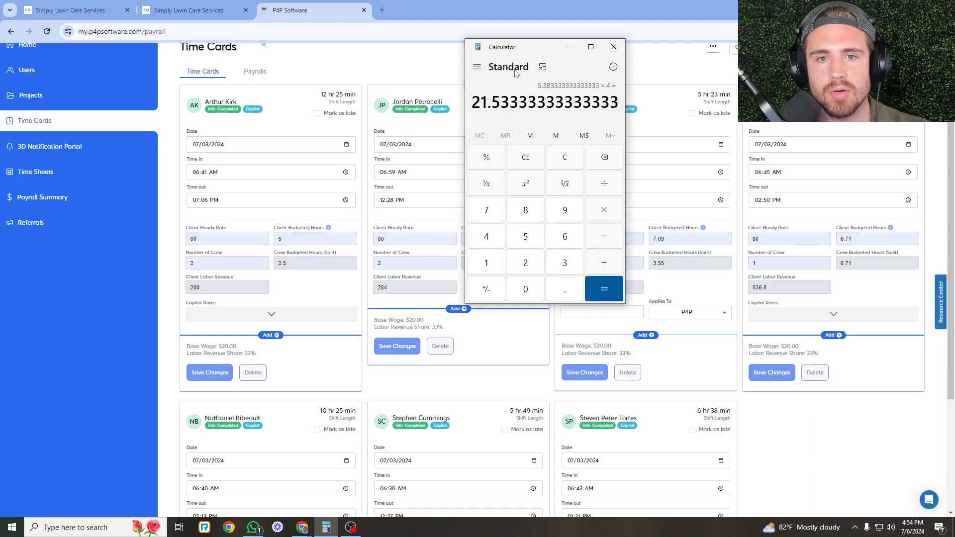
pyautogui.moveTo(522, 47); pyautogui.dragTo(349, 49)
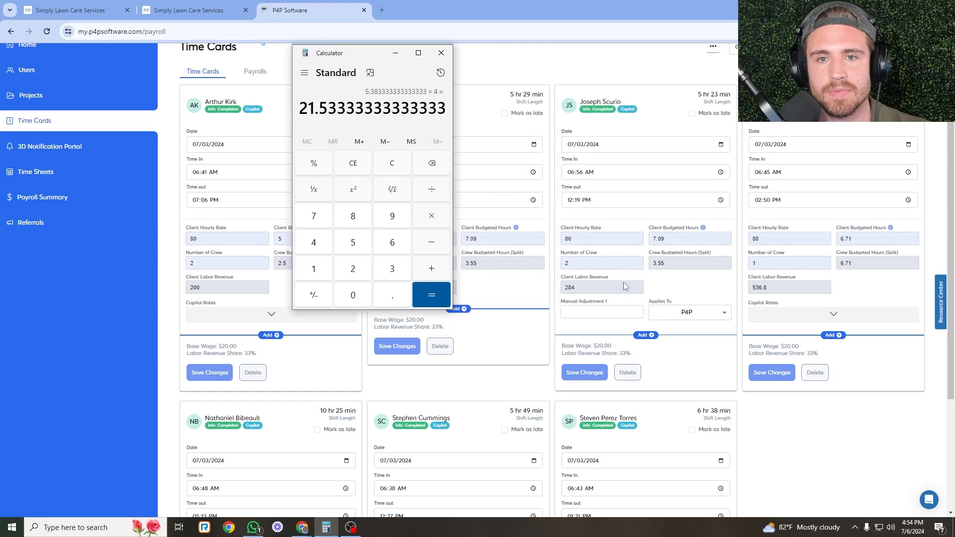
pyautogui.click(593, 311)
# Enter 21.53 as Manual Adjustment 1, add a trainer-pay note to the employee, and save the card.
pyautogui.write('21.53')
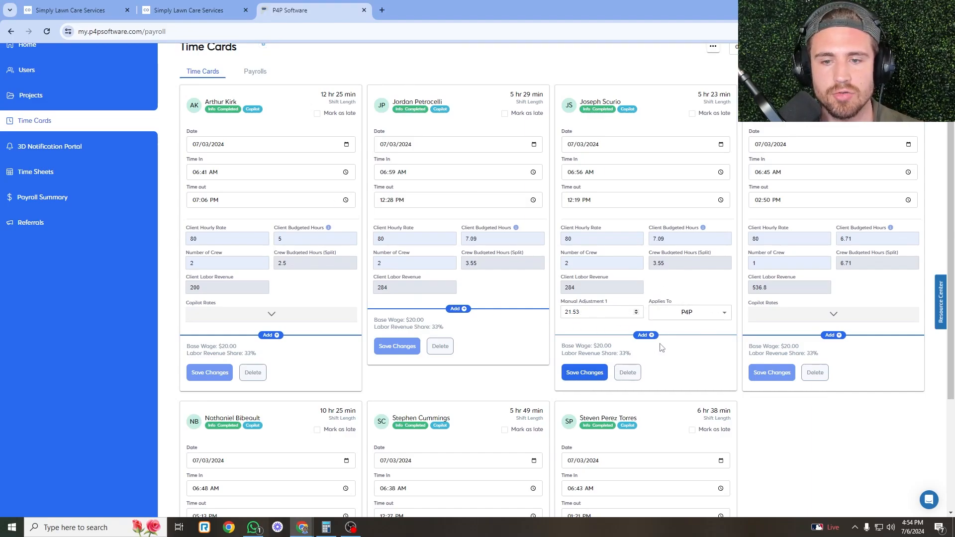
pyautogui.click(645, 334)
pyautogui.click(669, 410)
pyautogui.click(636, 349)
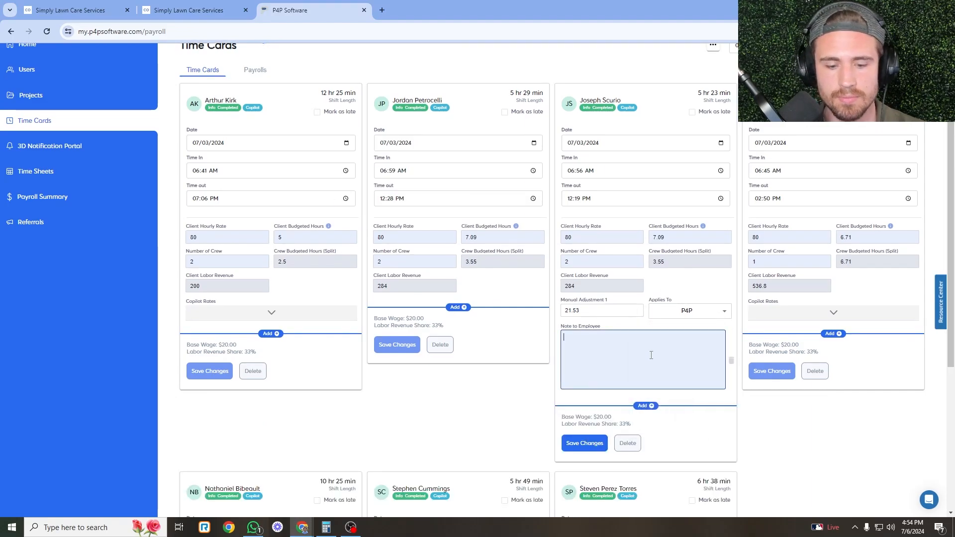
pyautogui.write('-trainer pay for')
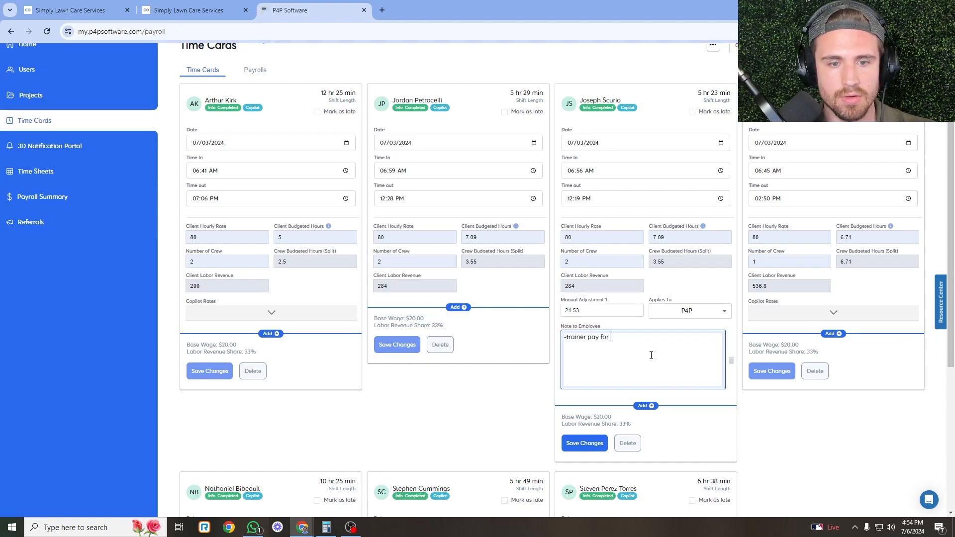
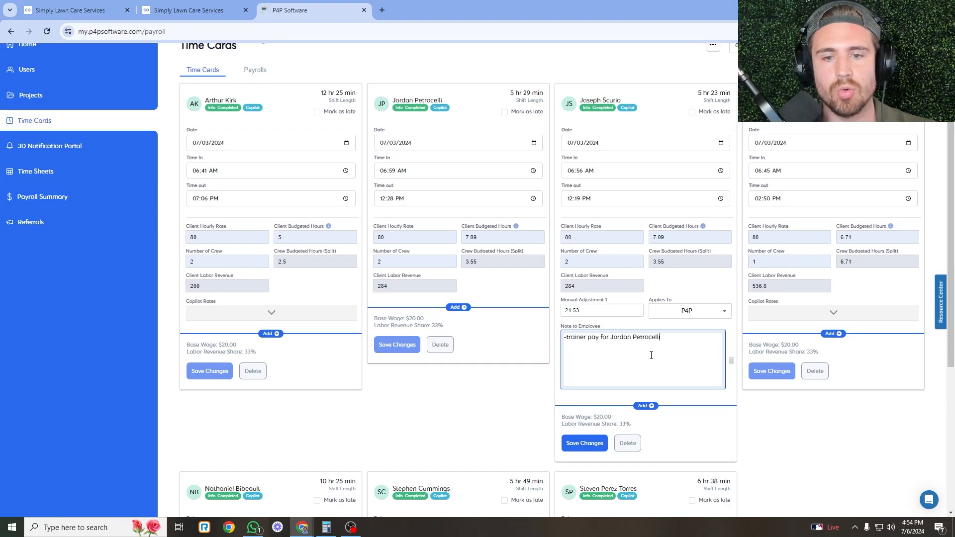
pyautogui.click(625, 193)
pyautogui.click(602, 444)
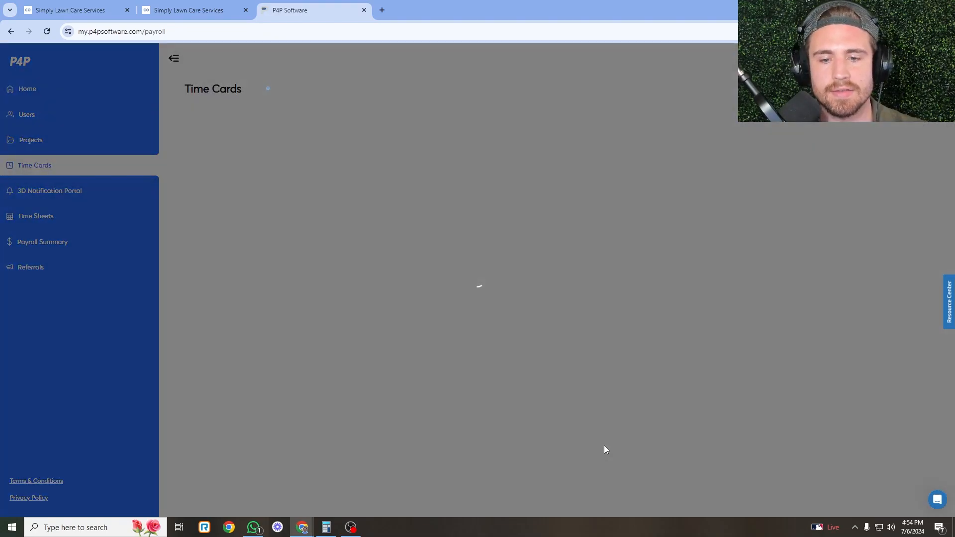
# Close the visit stats and show crew M2 on Copilot's dispatch board.
pyautogui.click(149, 8)
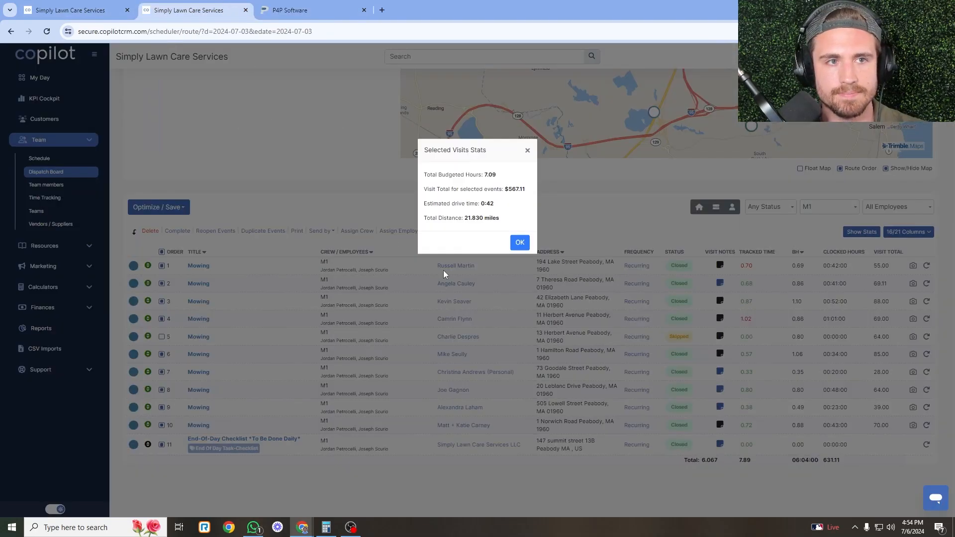
pyautogui.click(520, 242)
pyautogui.click(820, 207)
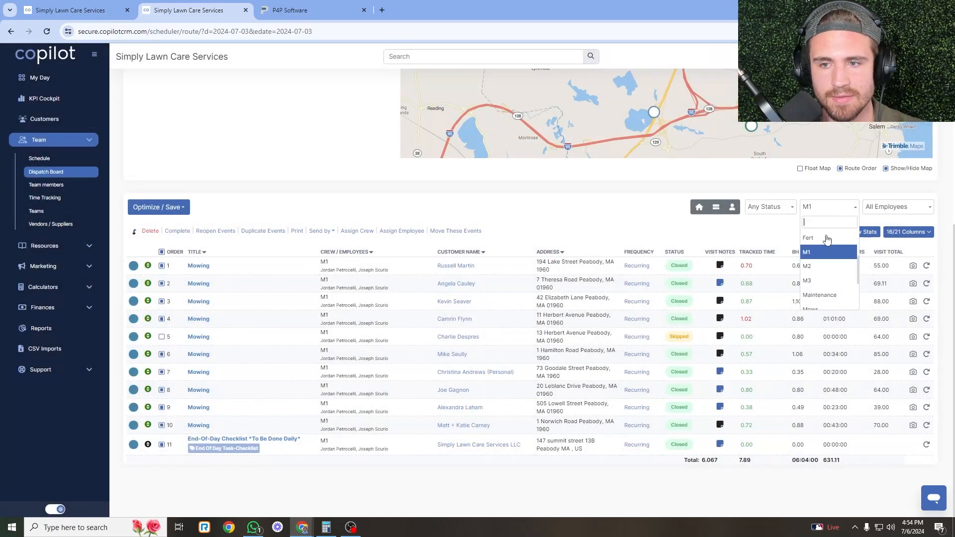
pyautogui.click(816, 262)
pyautogui.click(92, 4)
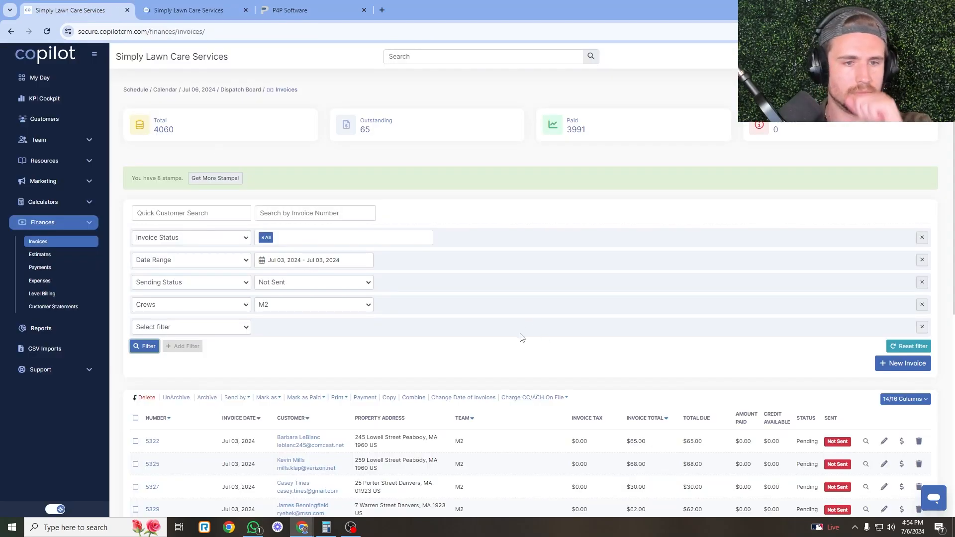
# Scroll to the dispatch board table of crew M2's 16 Jul 03 visits totalling 822.00.
pyautogui.scroll(-6, 308, 308)
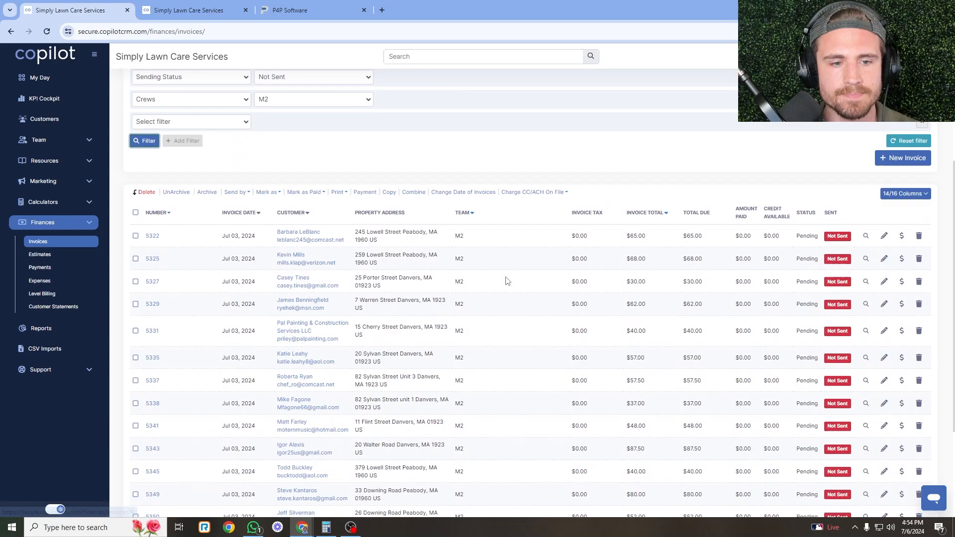
pyautogui.click(214, 9)
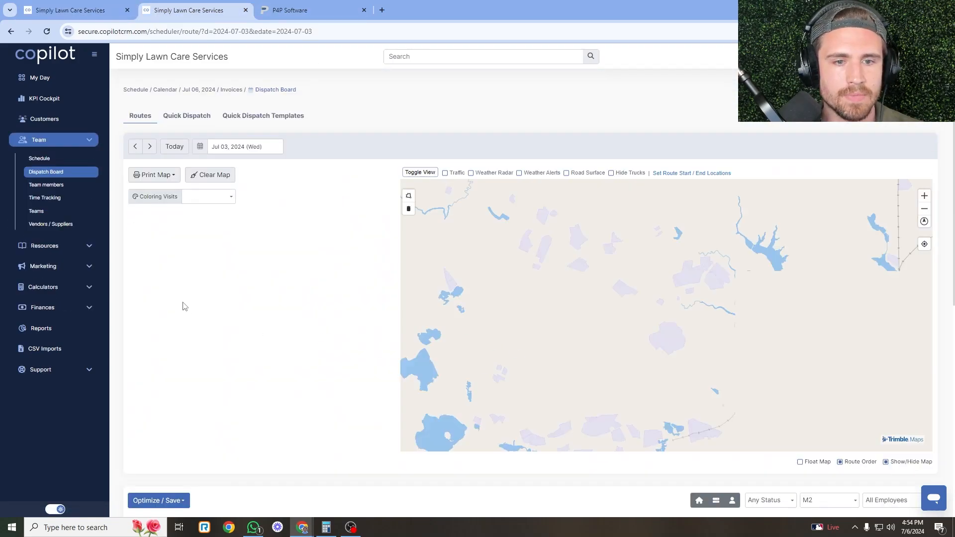
pyautogui.scroll(-8, 213, 283)
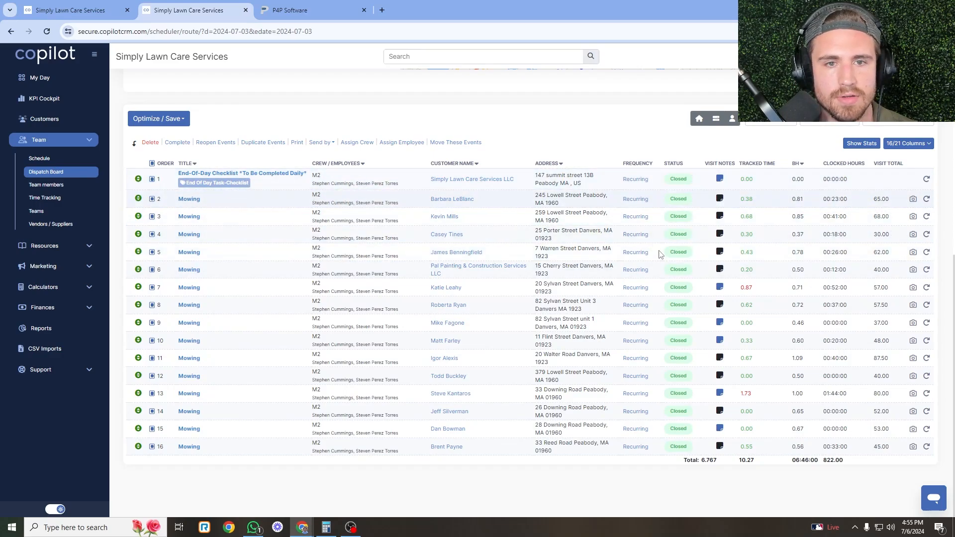
# Select all of crew M2's invoices, confirm the $822.00 total matches the visit stats, and start a card charge.
pyautogui.click(861, 143)
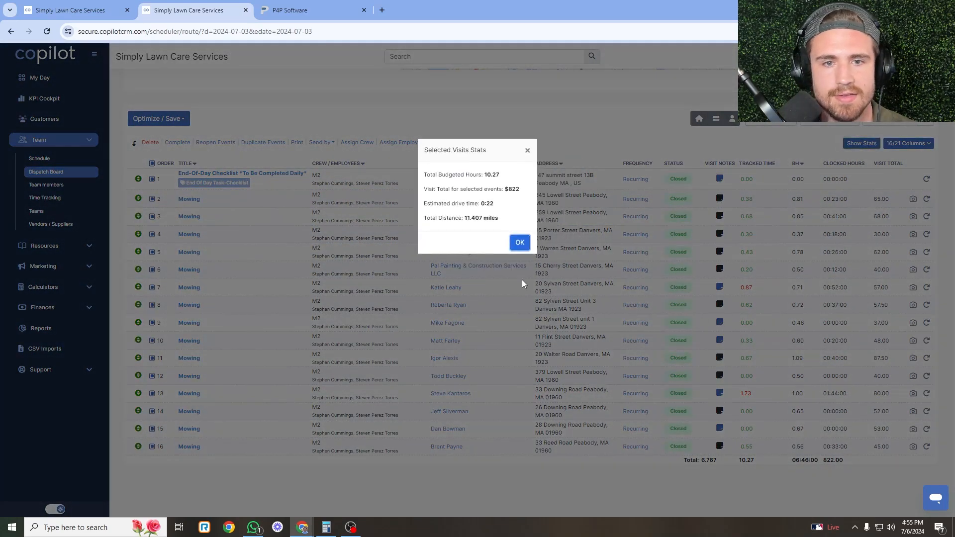
pyautogui.click(89, 8)
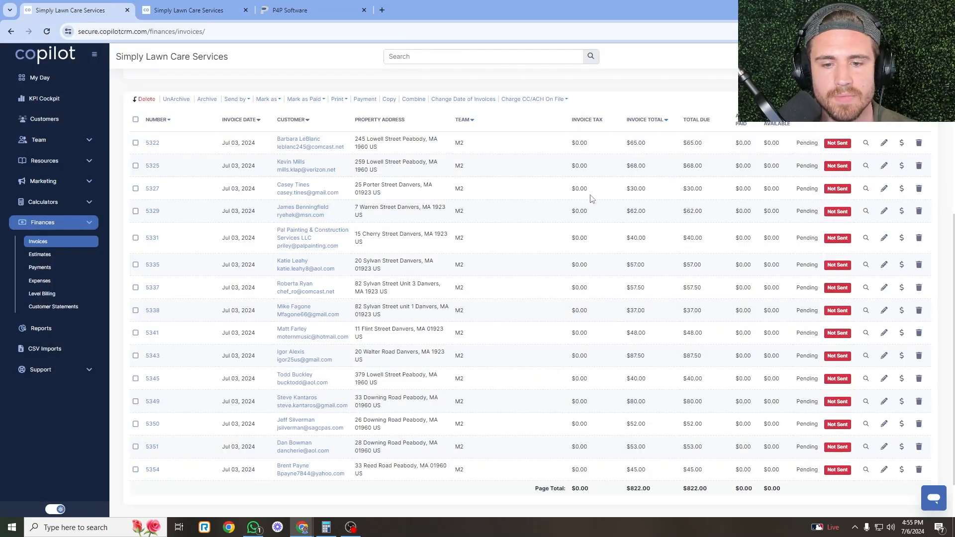
pyautogui.rightClick(578, 450)
pyautogui.click(531, 467)
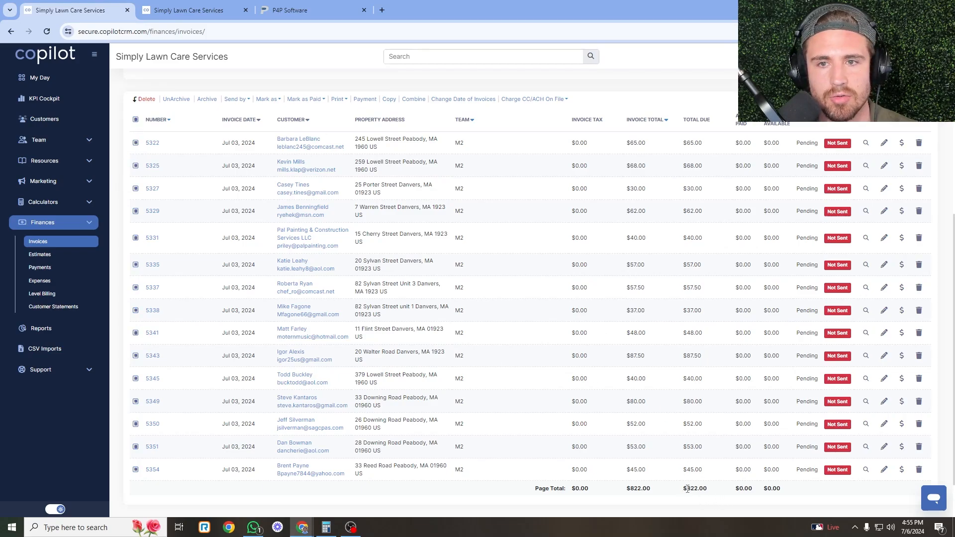
pyautogui.moveTo(687, 489); pyautogui.dragTo(707, 490)
pyautogui.click(702, 491)
pyautogui.click(225, 11)
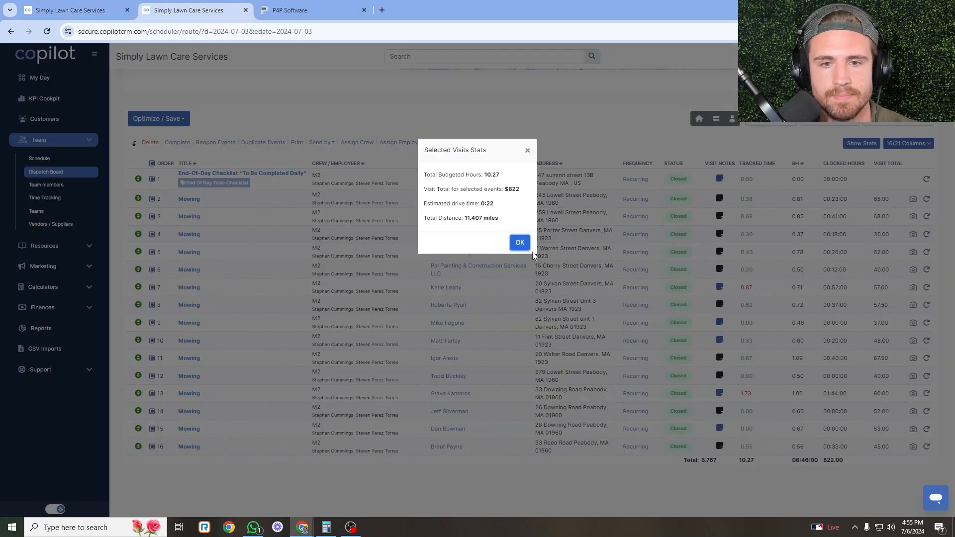
pyautogui.hotkey('ctrl', '1')
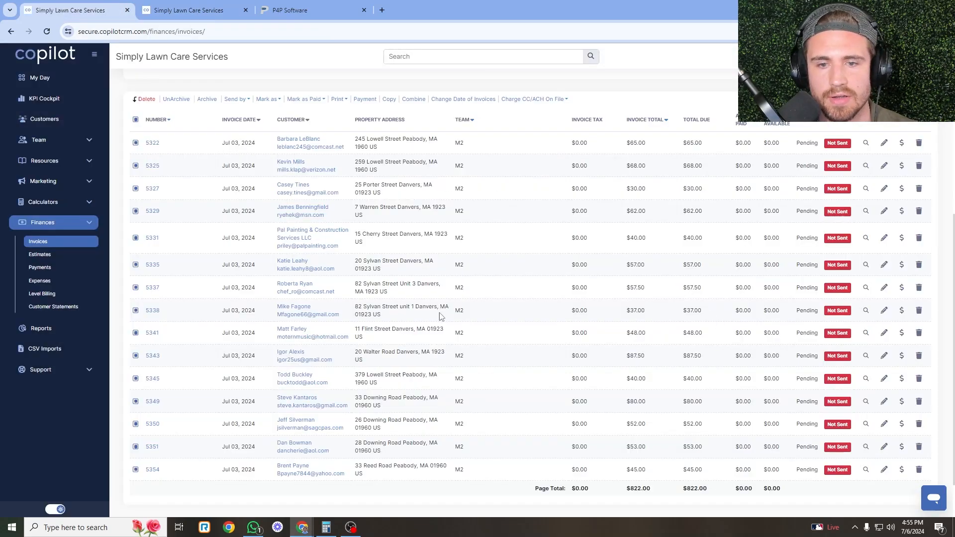
pyautogui.click(554, 98)
# Charge M2's invoices to cards on file, then compare the 10.27 budgeted hours with P4P's cards.
pyautogui.click(546, 111)
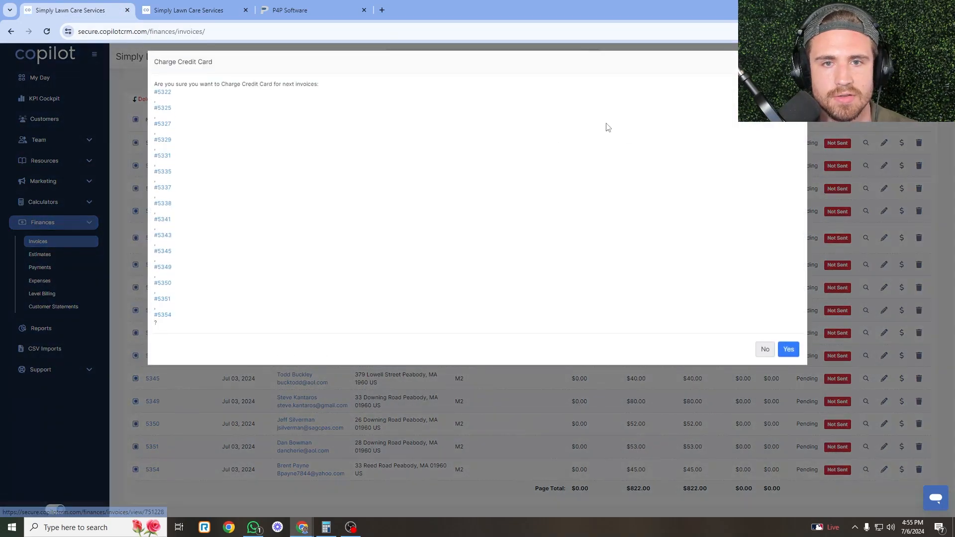
pyautogui.click(788, 353)
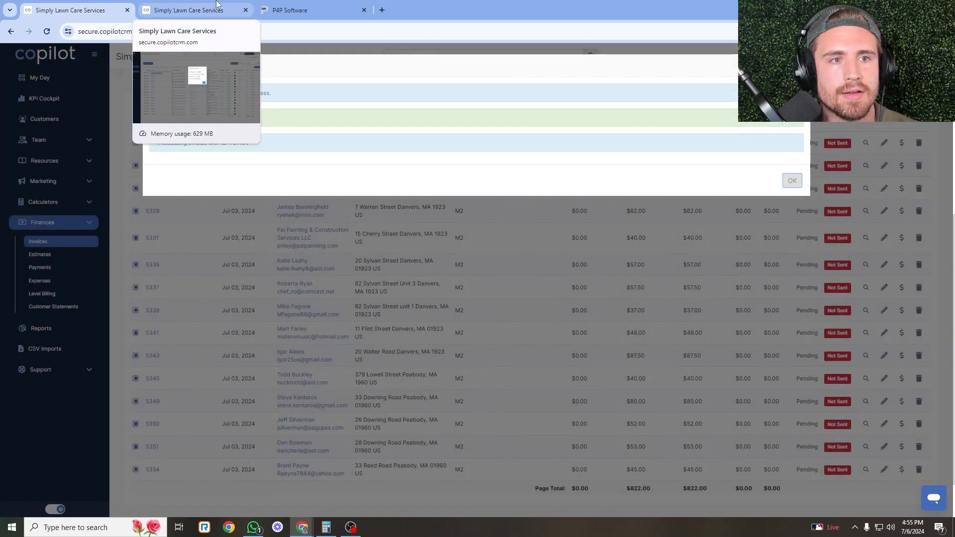
pyautogui.click(218, 6)
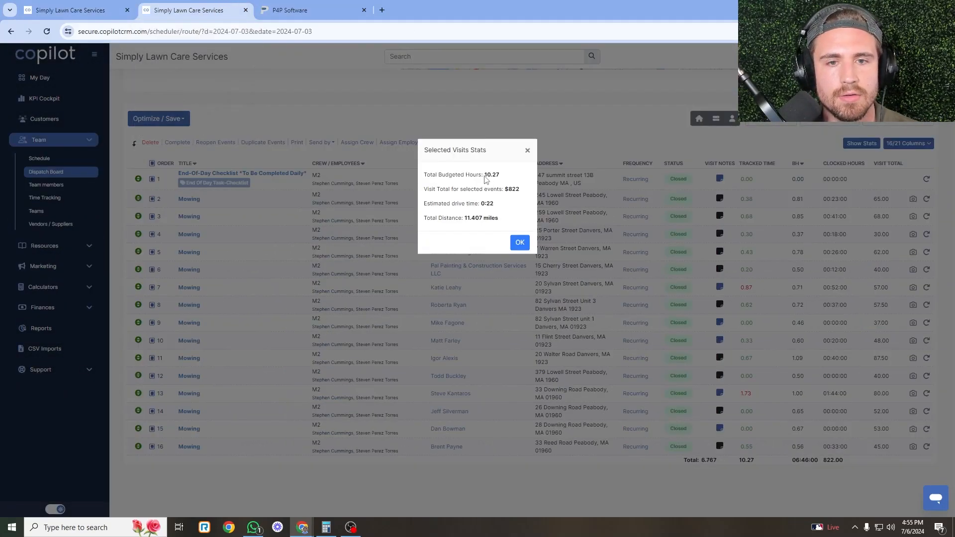
pyautogui.moveTo(485, 175); pyautogui.dragTo(501, 176)
pyautogui.click(502, 186)
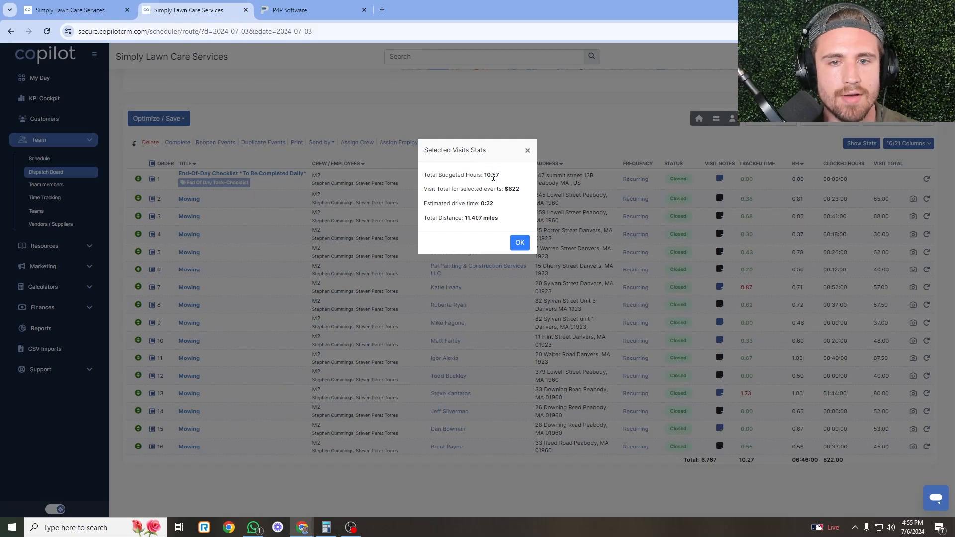
pyautogui.doubleClick(493, 177)
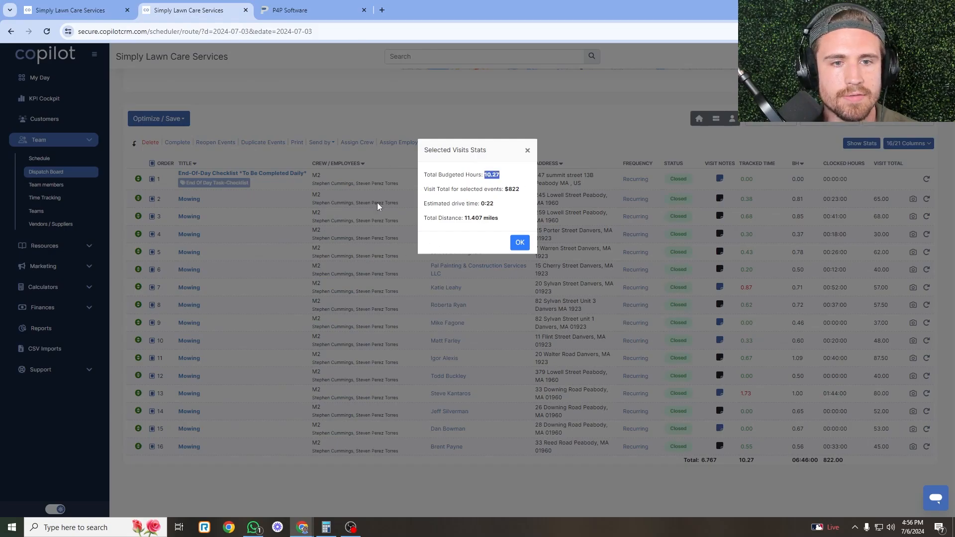
pyautogui.click(308, 10)
pyautogui.scroll(-6, 544, 166)
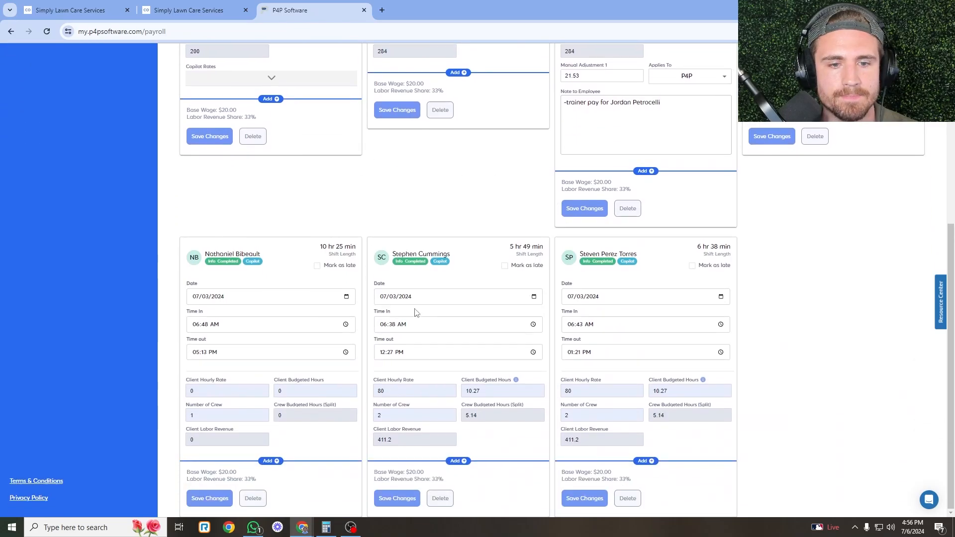
# Set the middle card's Time In to 06:45 AM and save it.
pyautogui.click(400, 325)
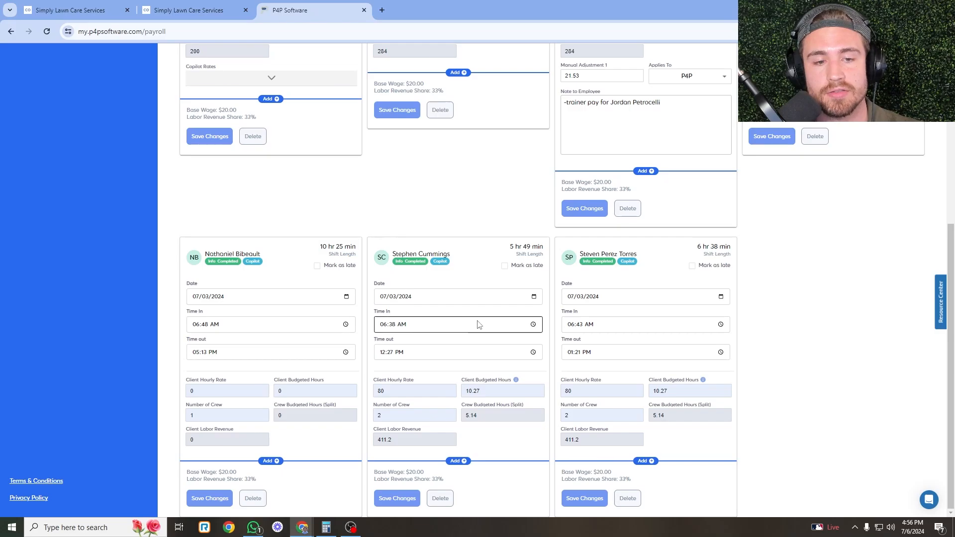
pyautogui.click(533, 324)
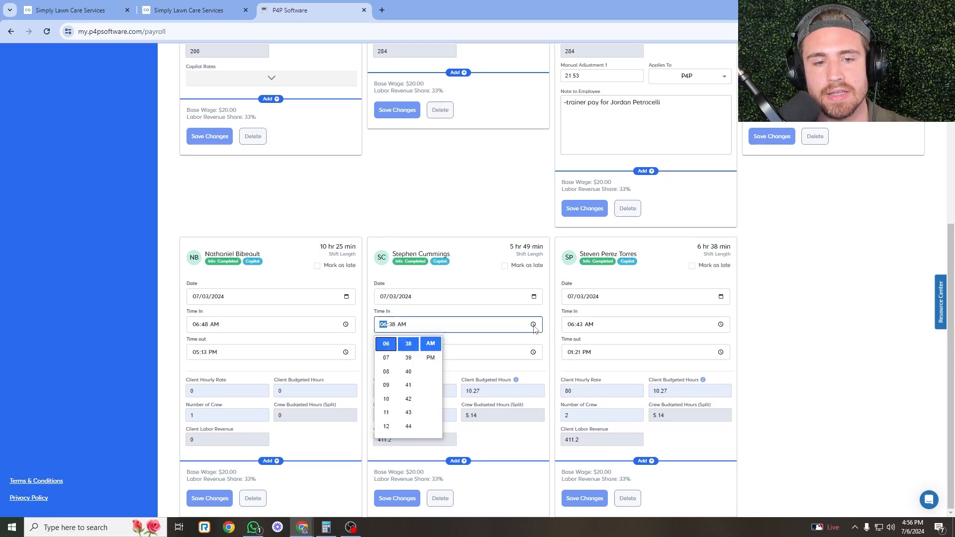
pyautogui.scroll(-2, 409, 385)
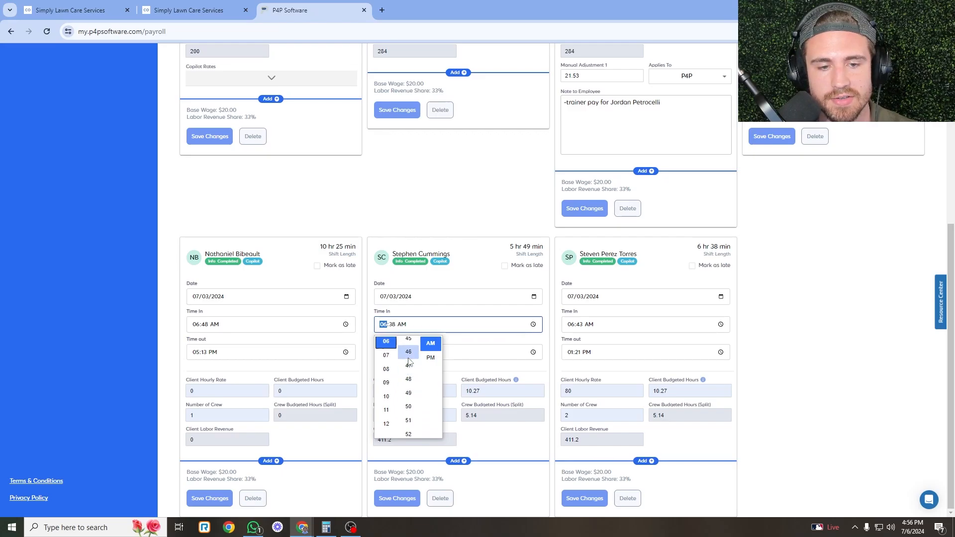
pyautogui.click(410, 342)
pyautogui.click(463, 202)
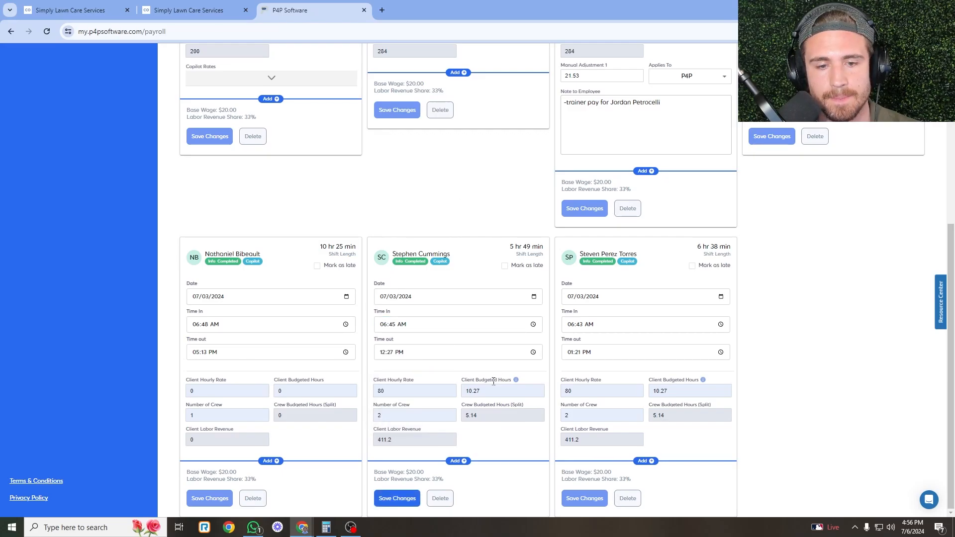
pyautogui.hotkey('ctrl', 'shift', 'Tab')
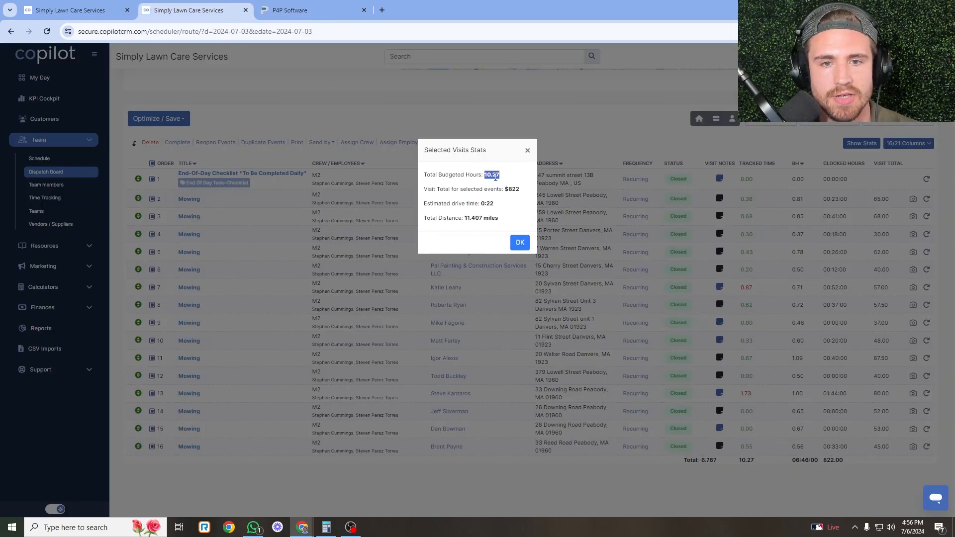
pyautogui.hotkey('ctrl', 'Tab')
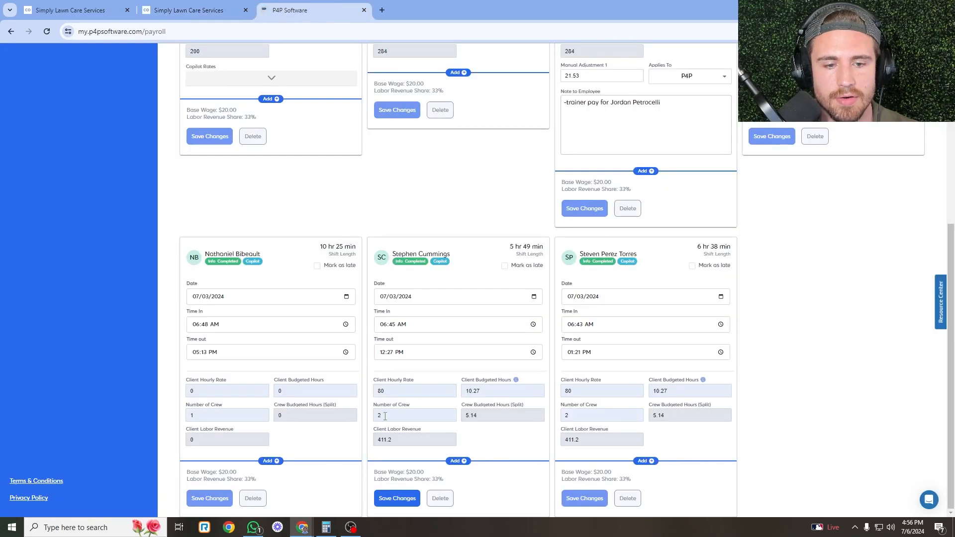
pyautogui.click(406, 492)
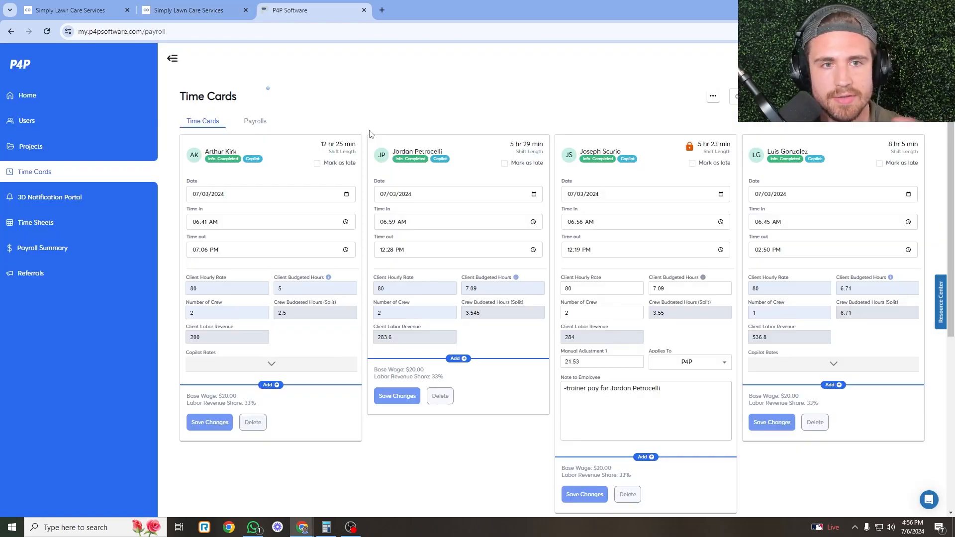
# Set the right card's Time In to 06:45 AM as well.
pyautogui.scroll(-5, 432, 208)
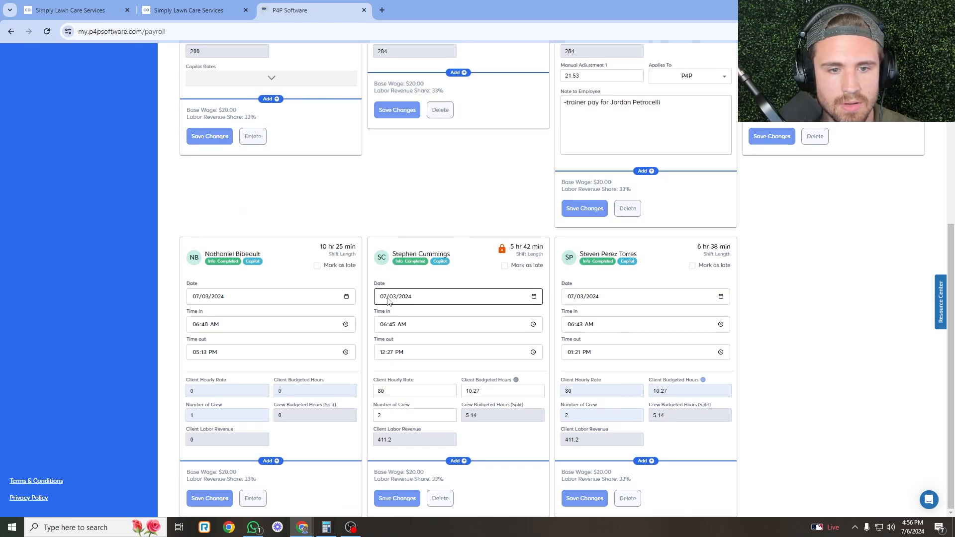
pyautogui.click(720, 324)
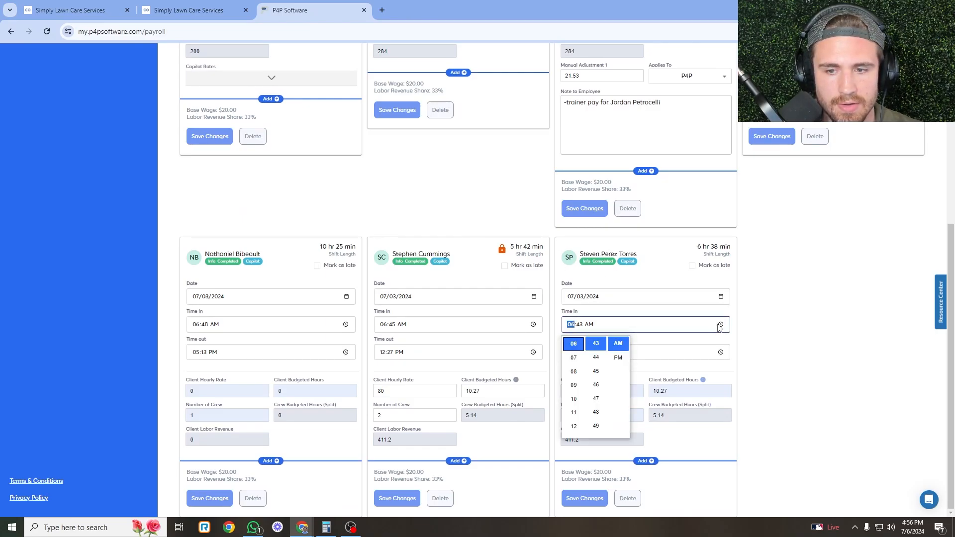
pyautogui.click(595, 371)
pyautogui.click(682, 420)
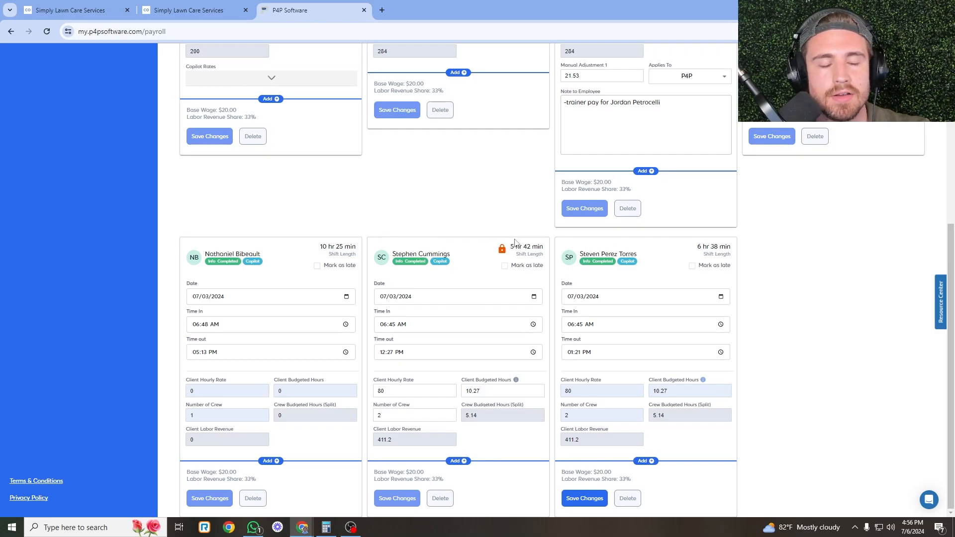
pyautogui.click(211, 6)
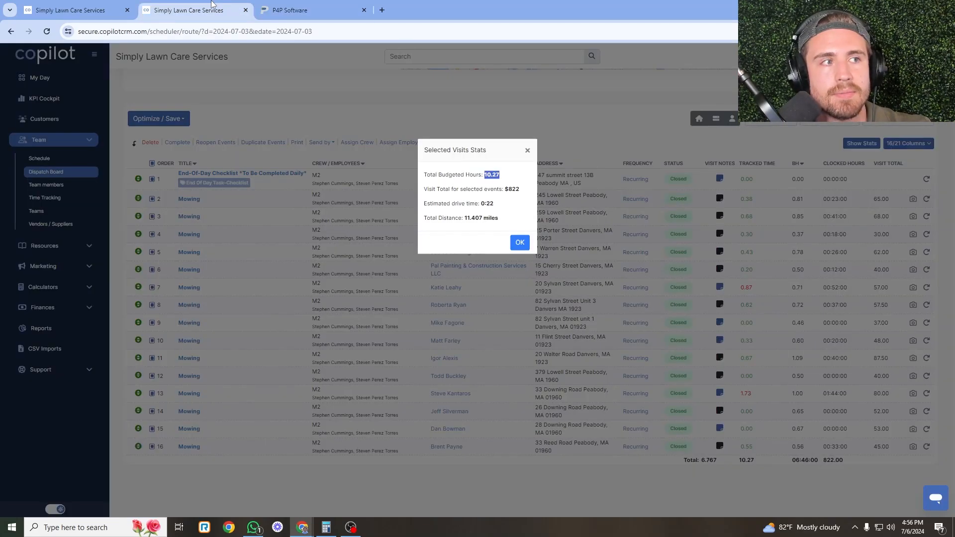
# Dismiss the Selected Visits Stats summary and bring P4P's 07/03/2024 time cards back to the front.
pyautogui.click(458, 296)
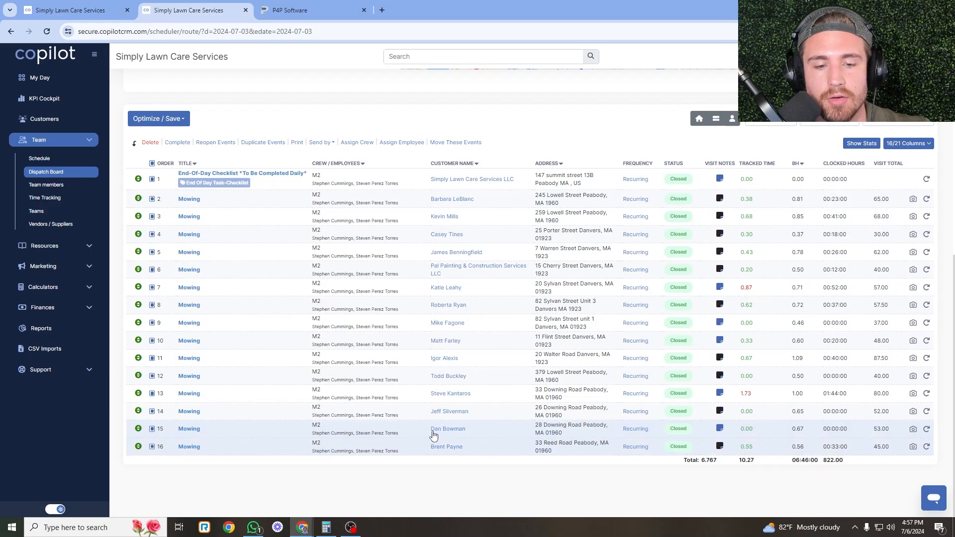
pyautogui.click(269, 8)
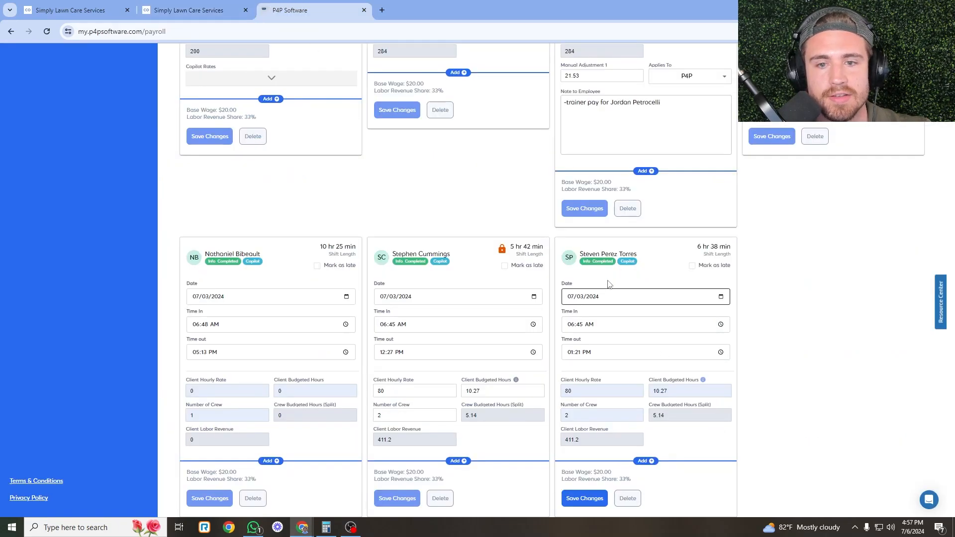
# Set the second M2 card's Time Out to 12:27 PM, save it, and return to Copilot's payment results.
pyautogui.click(720, 352)
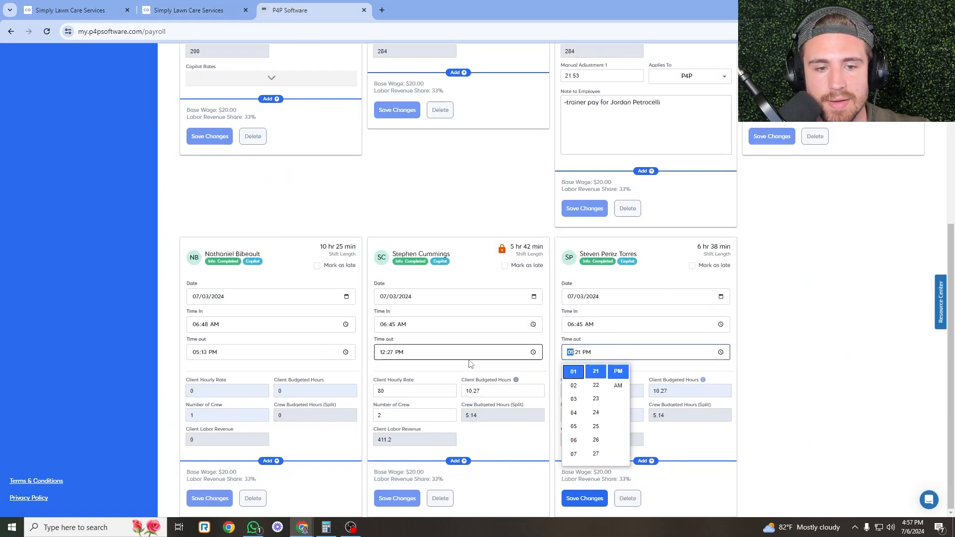
pyautogui.scroll(-2, 573, 413)
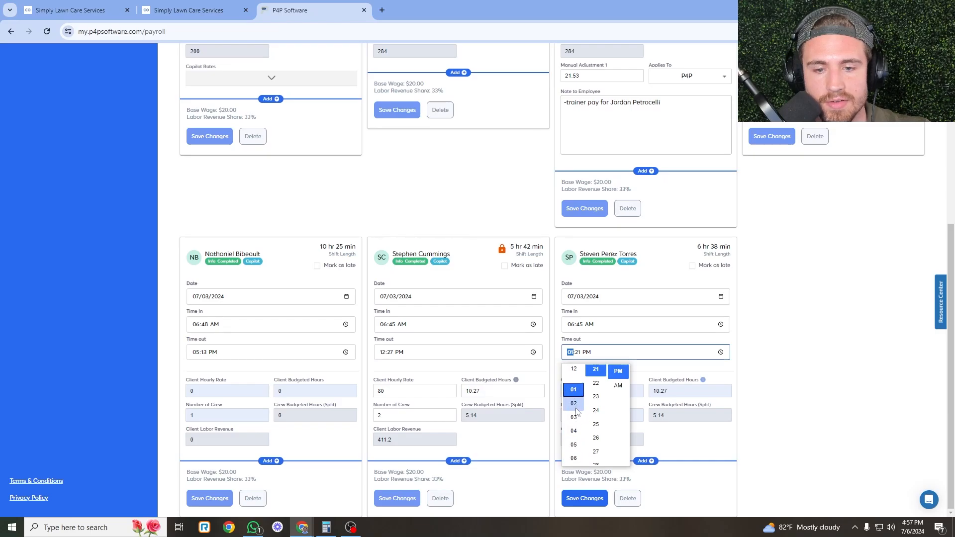
pyautogui.scroll(-1, 583, 456)
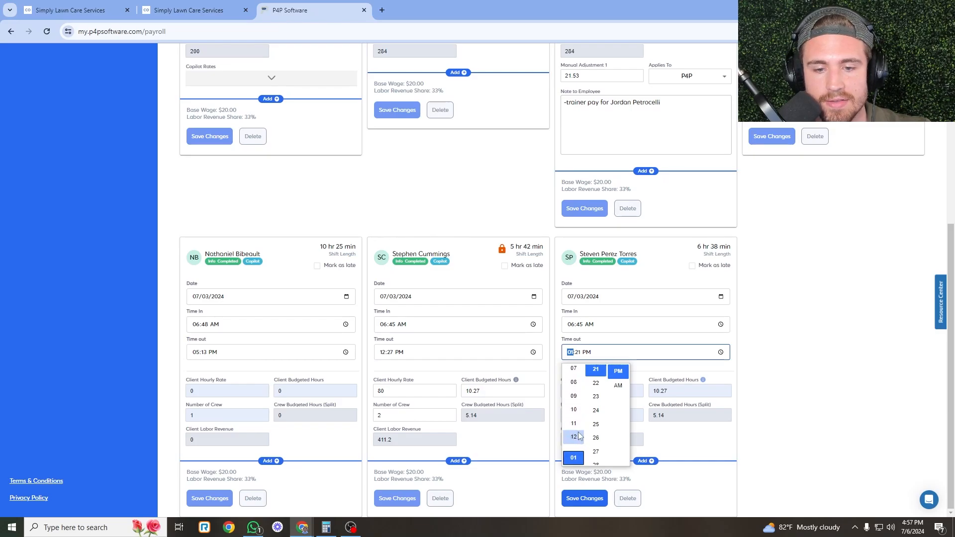
pyautogui.click(574, 441)
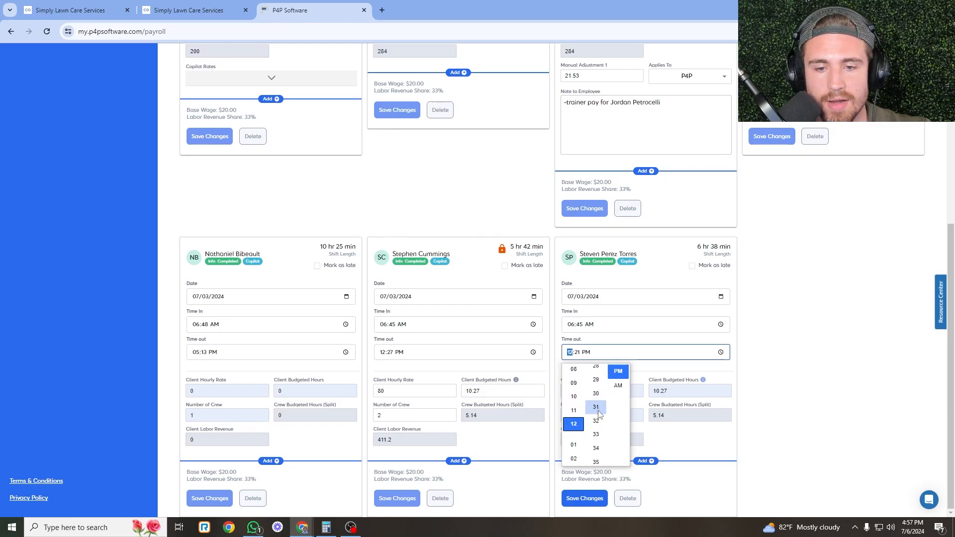
pyautogui.click(596, 450)
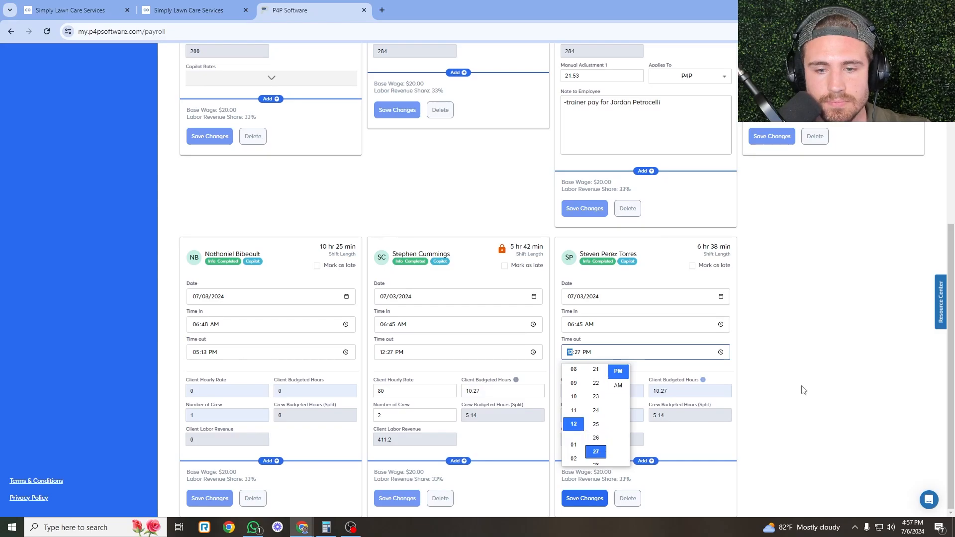
pyautogui.click(801, 388)
pyautogui.click(594, 497)
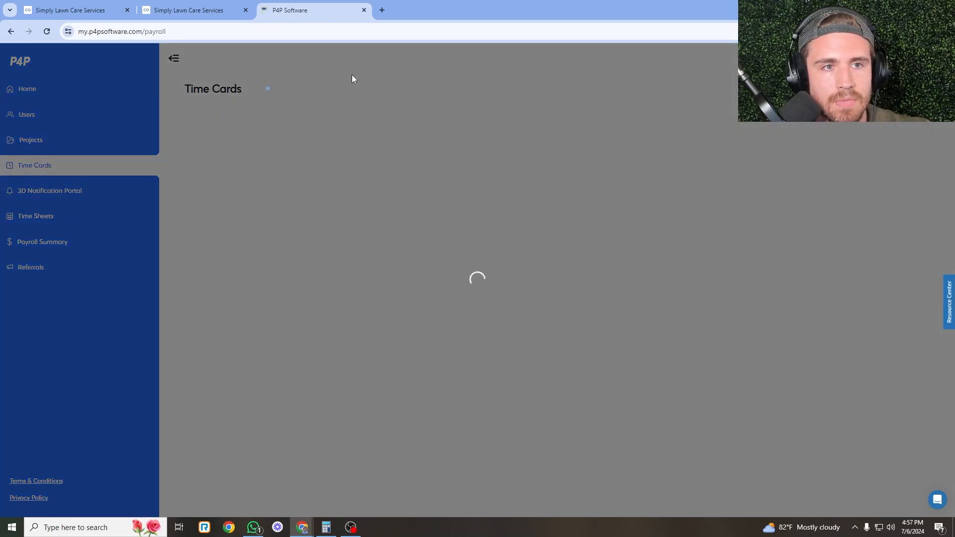
pyautogui.click(164, 10)
pyautogui.click(106, 4)
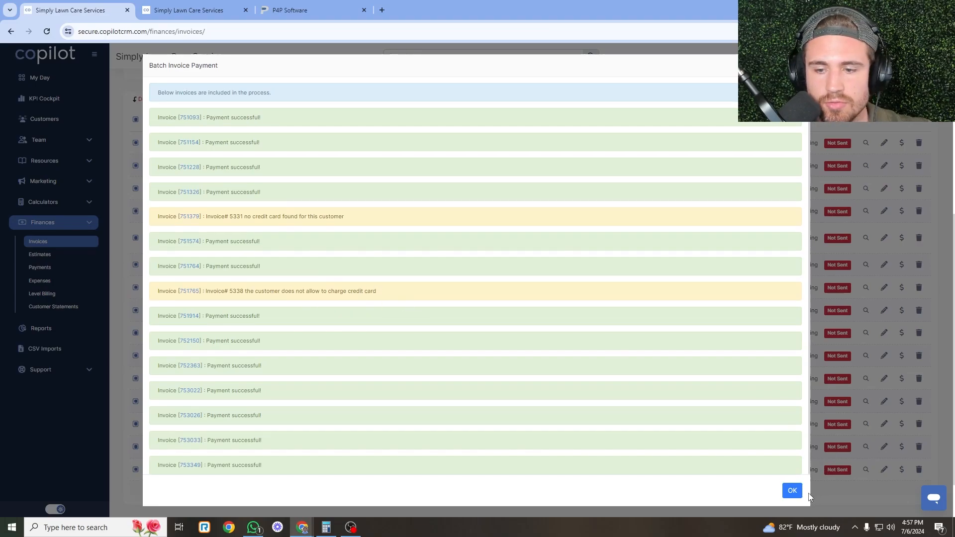
# Dismiss the batch payment results and charge invoice 5338 to its ACH account on file.
pyautogui.click(794, 491)
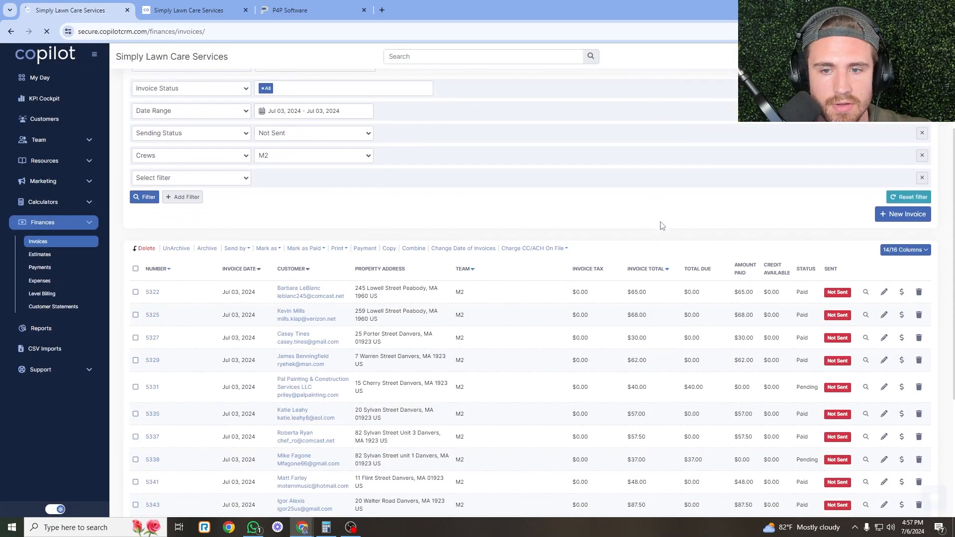
pyautogui.scroll(-4, 662, 226)
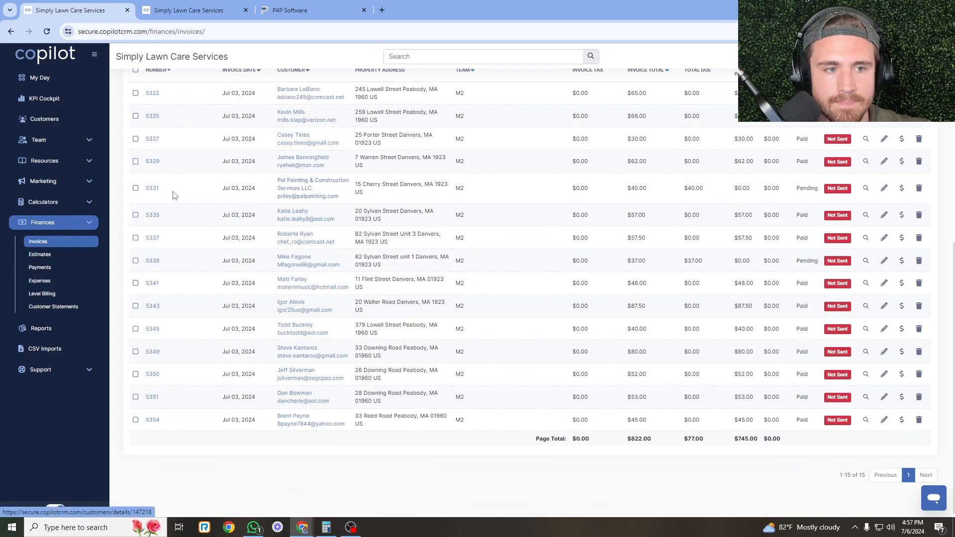
pyautogui.click(135, 189)
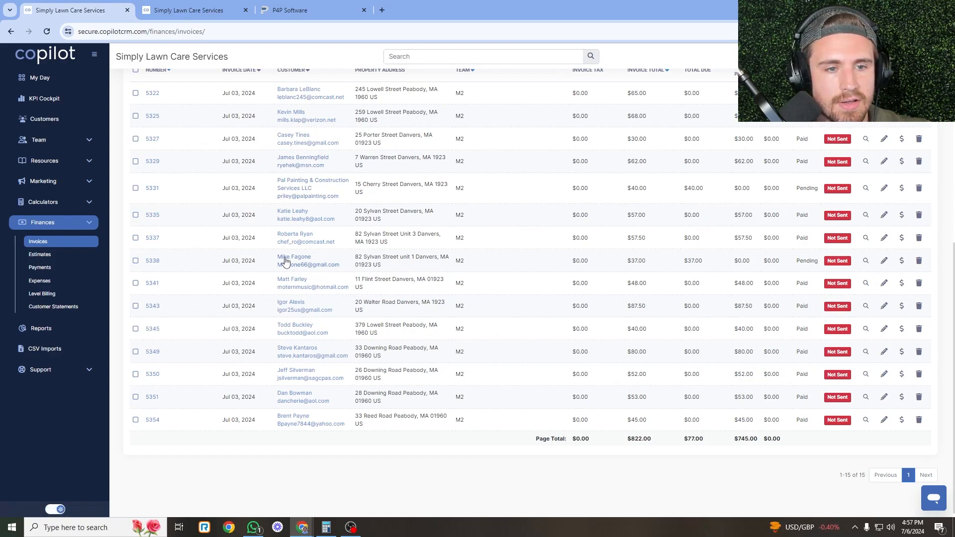
pyautogui.click(136, 260)
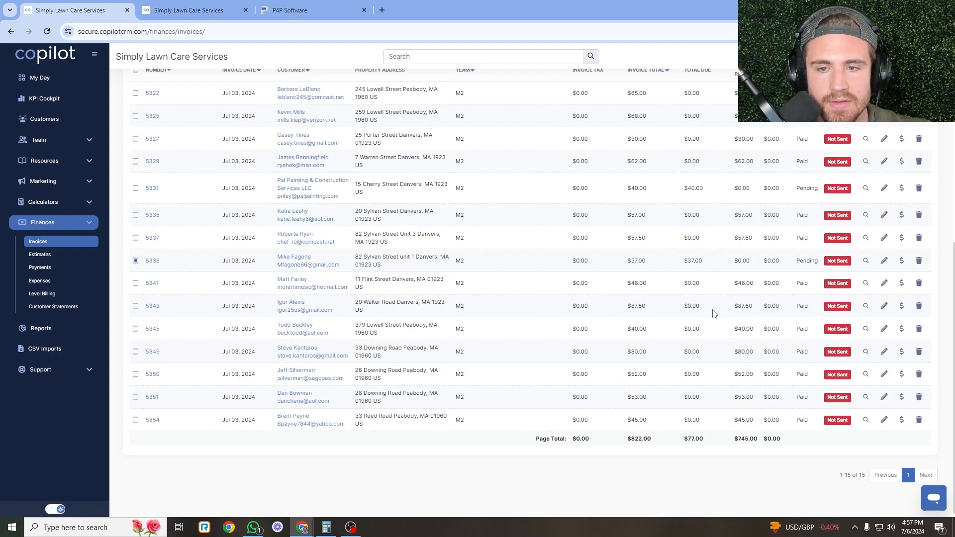
pyautogui.scroll(3, 671, 248)
pyautogui.click(622, 217)
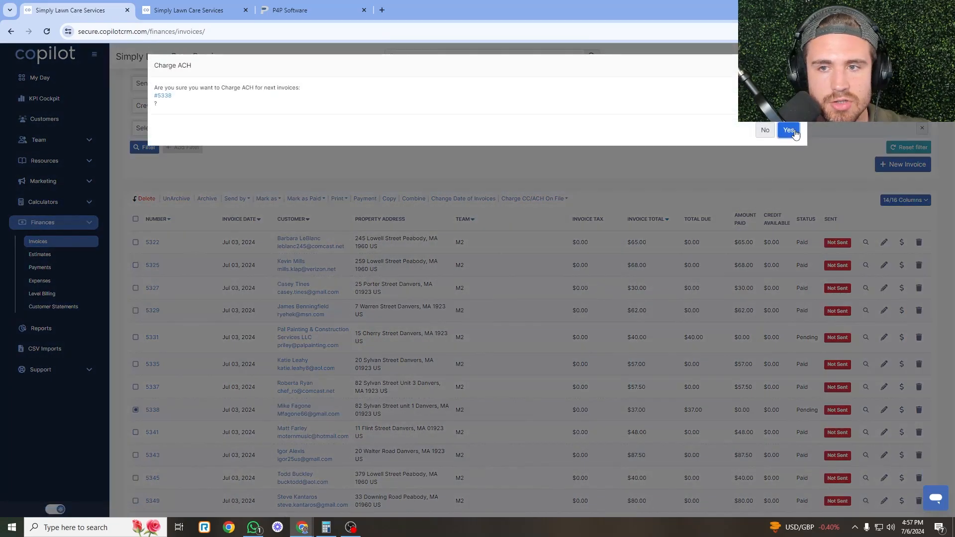
pyautogui.click(786, 128)
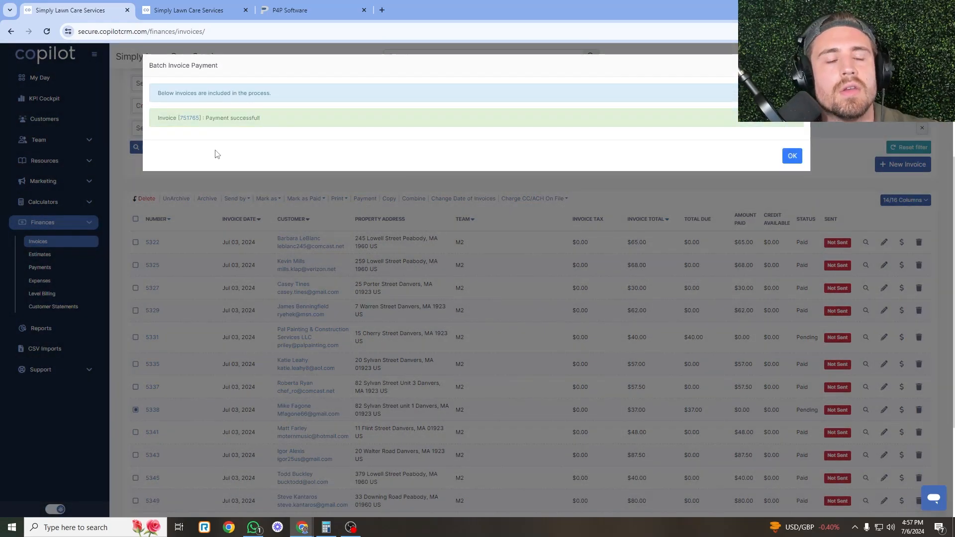
pyautogui.click(791, 156)
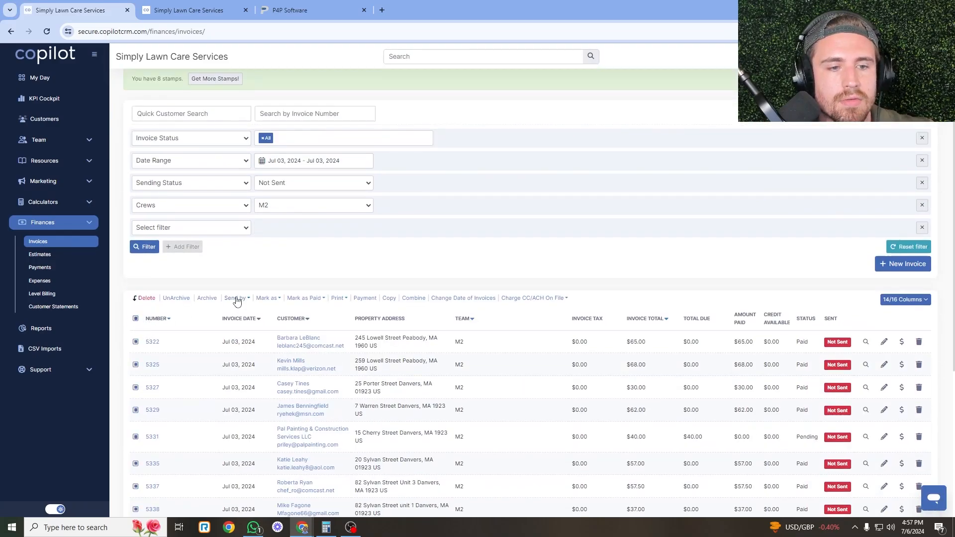
pyautogui.click(237, 298)
# Email the selected M2 invoices and confirm the send.
pyautogui.click(236, 320)
pyautogui.click(793, 123)
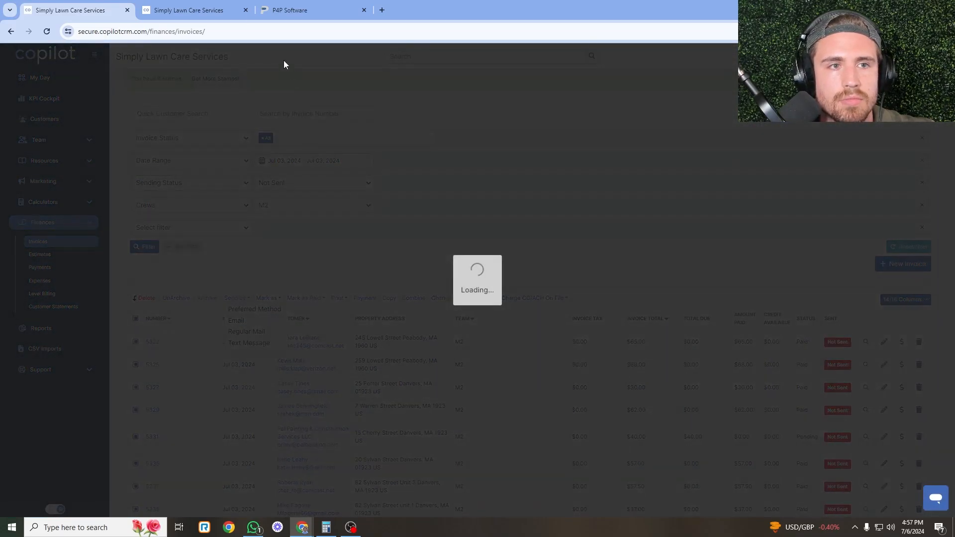
pyautogui.click(188, 10)
pyautogui.click(823, 119)
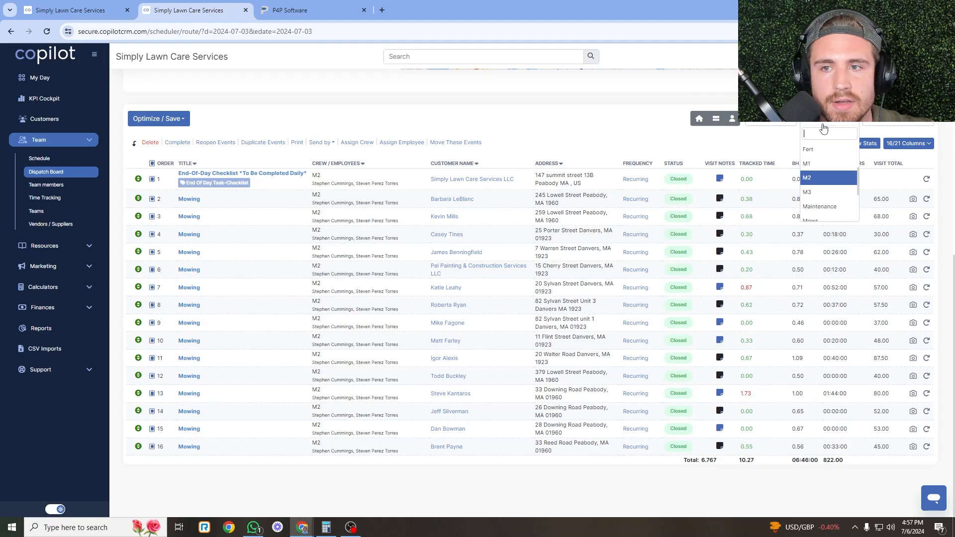
# Show crew M3's visits on the dispatch board and compare with the P4P time cards.
pyautogui.click(828, 178)
pyautogui.click(298, 10)
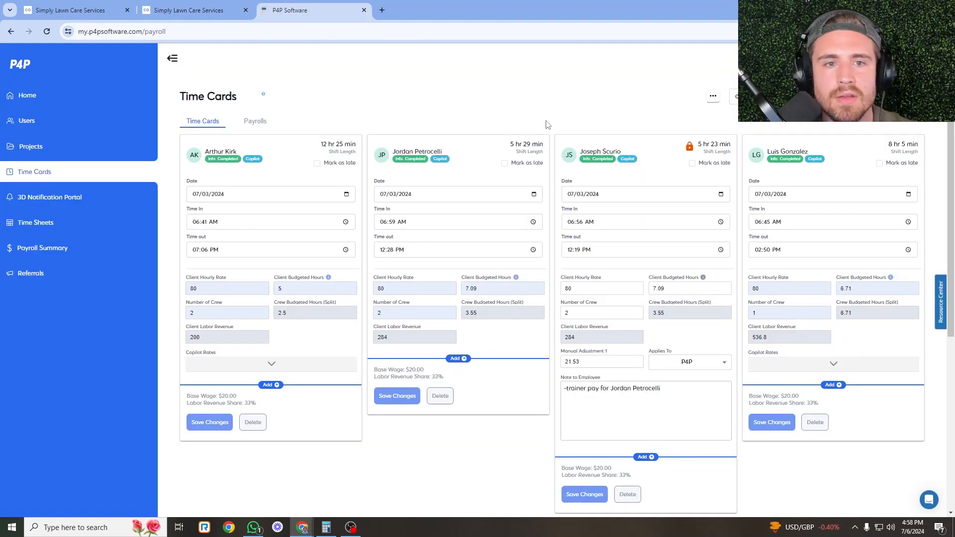
pyautogui.click(180, 5)
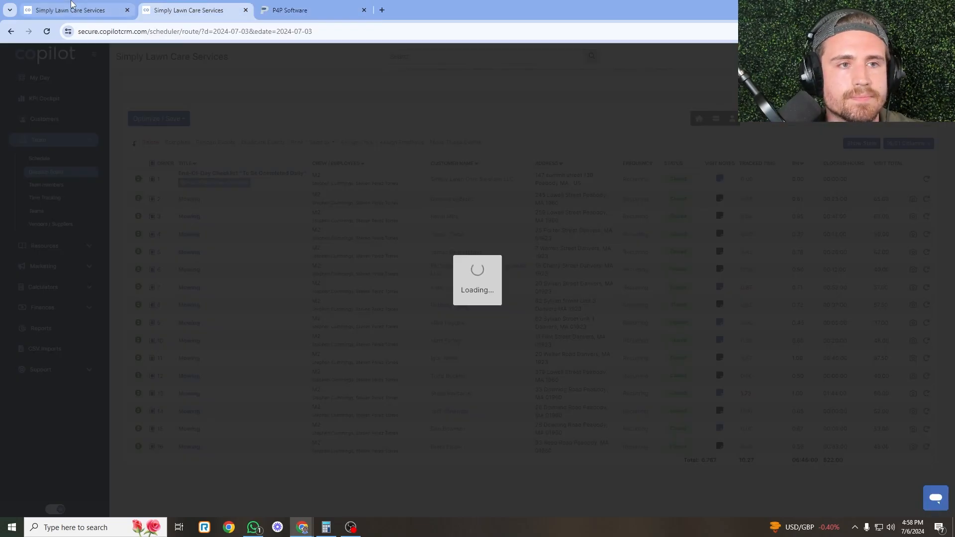
pyautogui.click(90, 5)
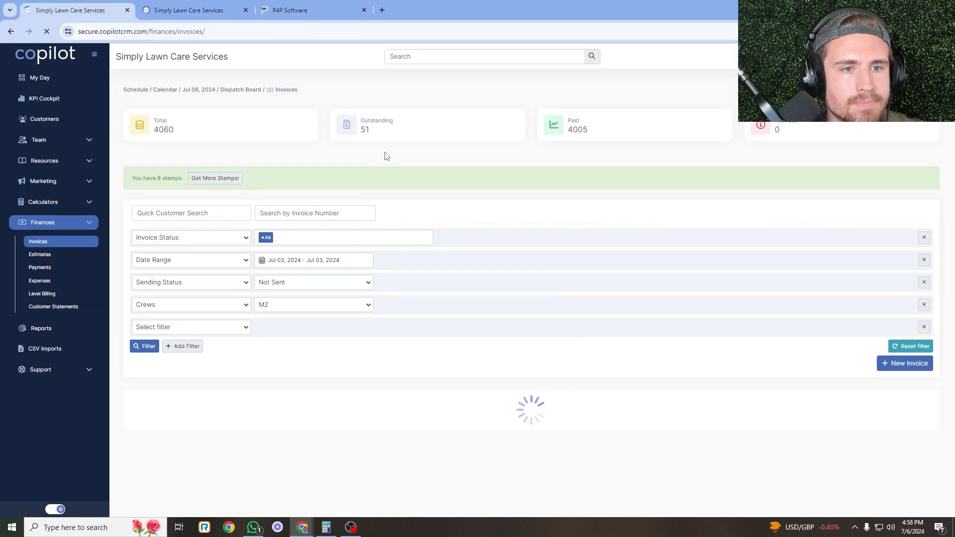
# Filter the Jul 3 invoice list to crew M3: nine Pending invoices totalling $635.00.
pyautogui.click(282, 305)
pyautogui.click(278, 372)
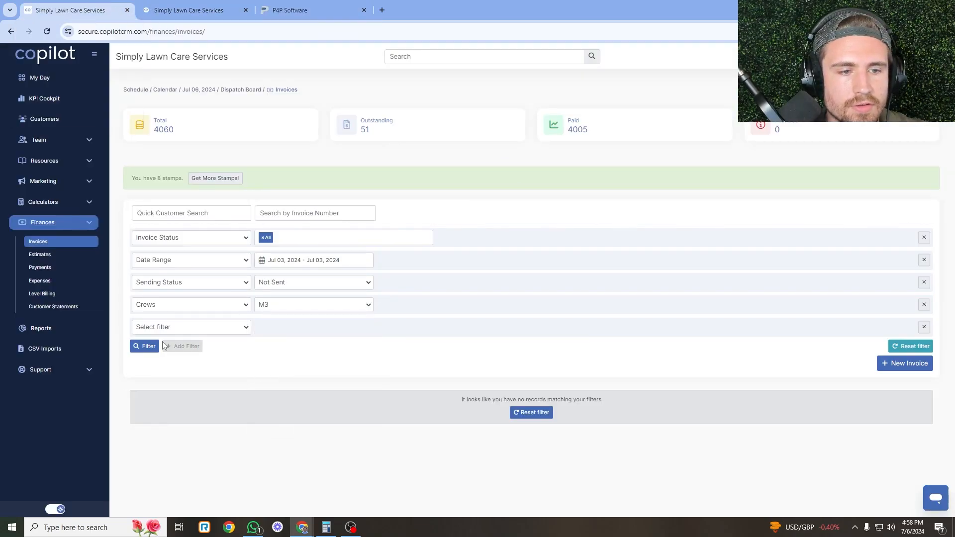
pyautogui.click(147, 346)
pyautogui.scroll(-4, 492, 244)
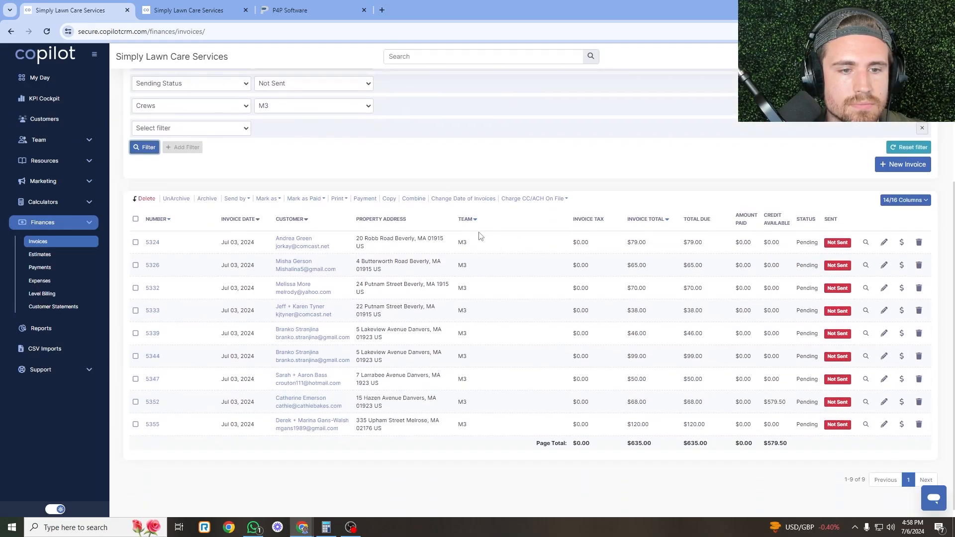
# Read the weed-wacking note on crew M3's visits and select all 10 Closed Jul 03 visits.
pyautogui.click(167, 3)
pyautogui.scroll(-5, 258, 179)
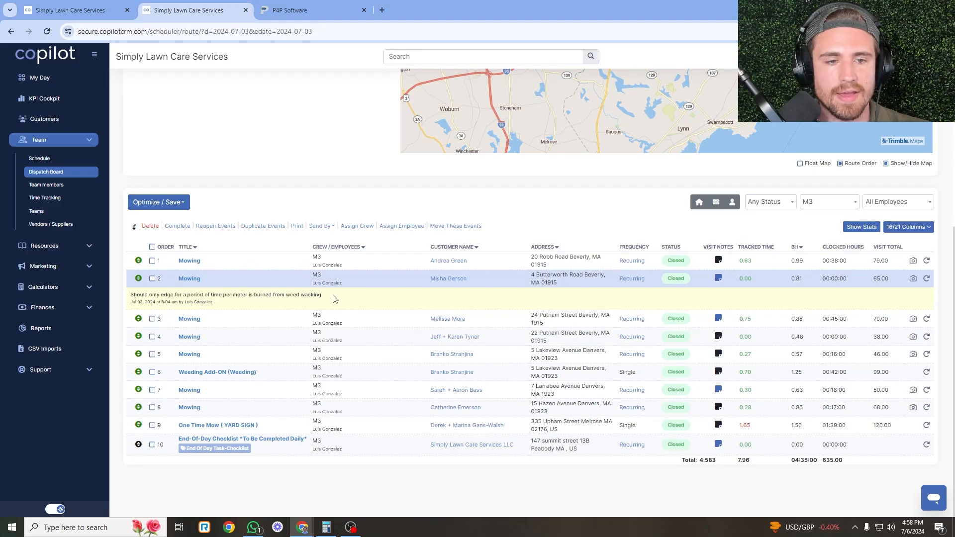
pyautogui.moveTo(333, 299); pyautogui.dragTo(129, 293)
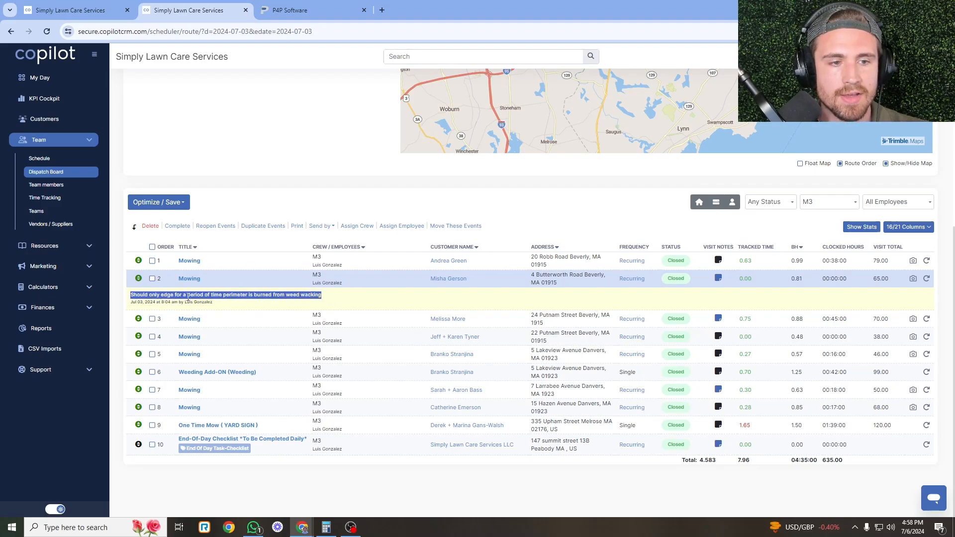
pyautogui.click(258, 284)
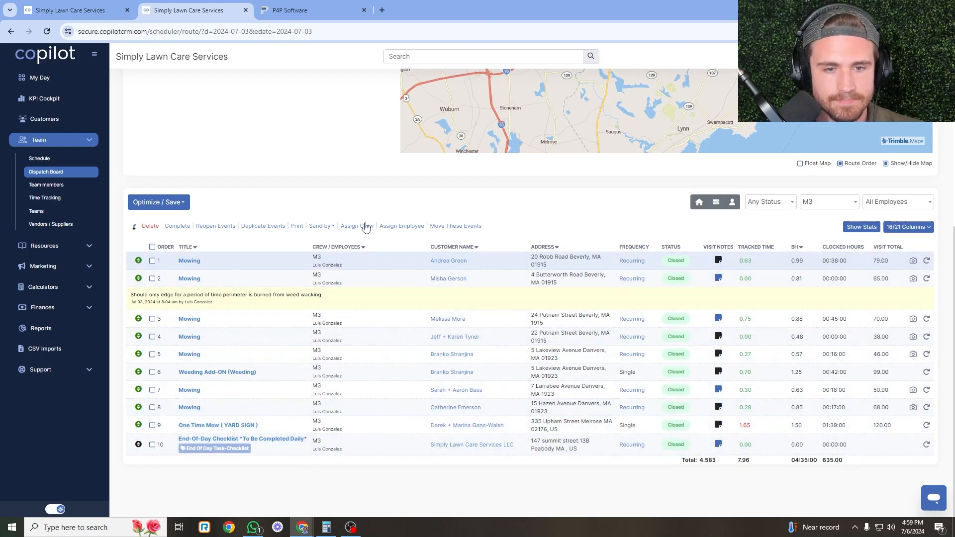
pyautogui.click(152, 247)
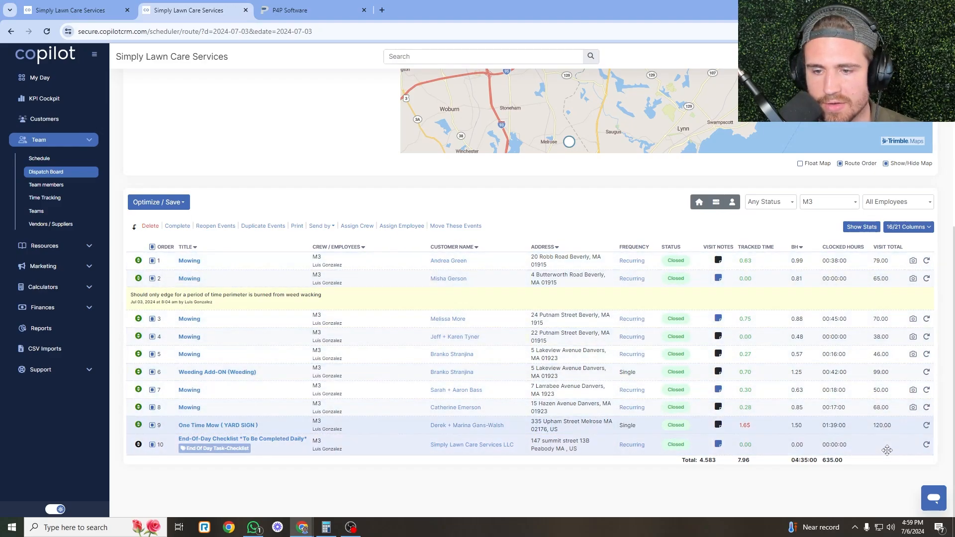
# Show M3's visit stats ($635, 7.96 budgeted hours) and select all nine M3 invoices totalling $635.00.
pyautogui.click(862, 227)
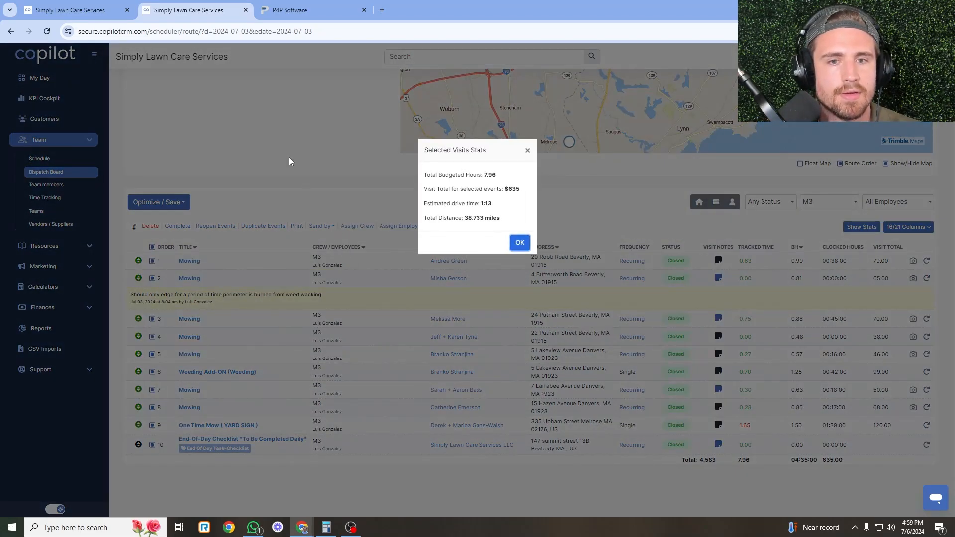
pyautogui.click(104, 5)
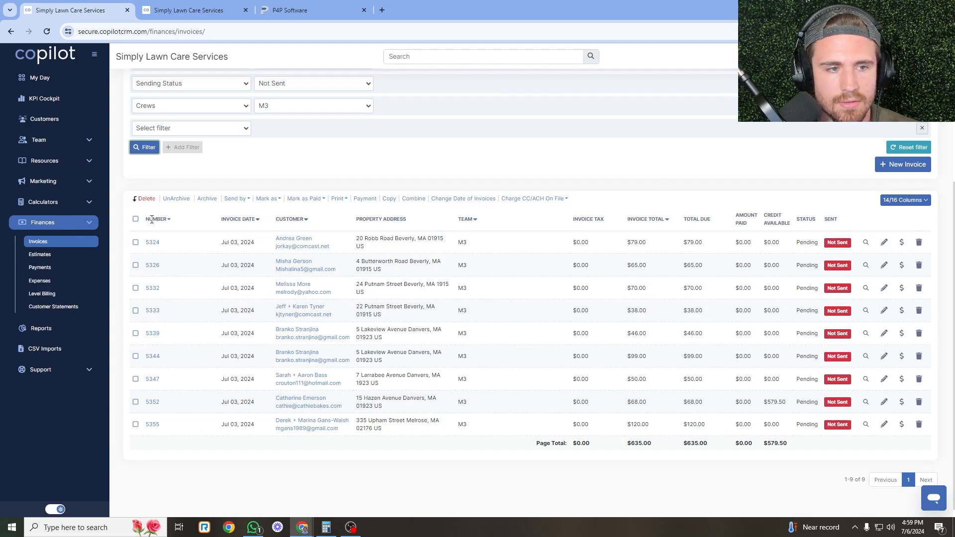
pyautogui.click(136, 219)
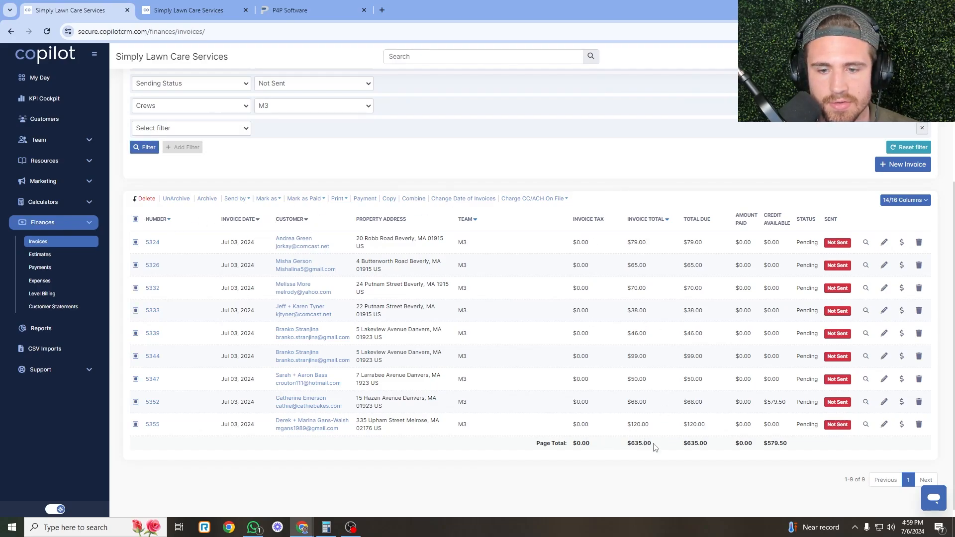
pyautogui.click(214, 4)
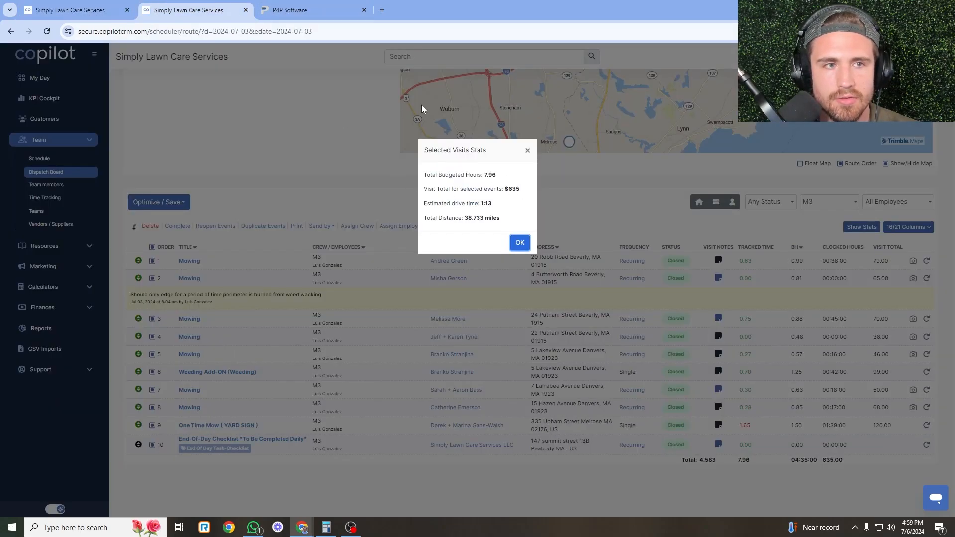
pyautogui.click(74, 10)
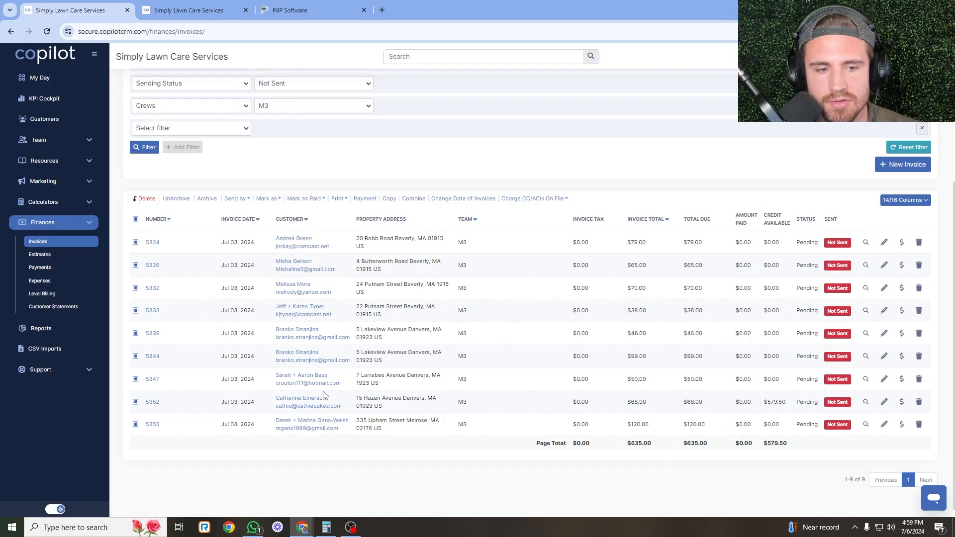
pyautogui.rightClick(299, 398)
# Open invoice 5352's customer record in a new tab and look over its details.
pyautogui.click(388, 268)
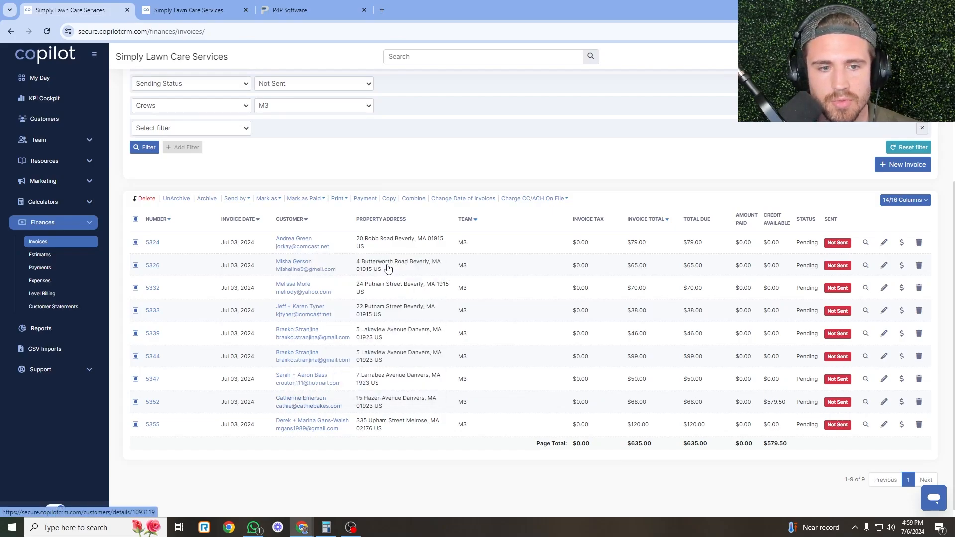
pyautogui.hotkey('ctrl', 'Tab')
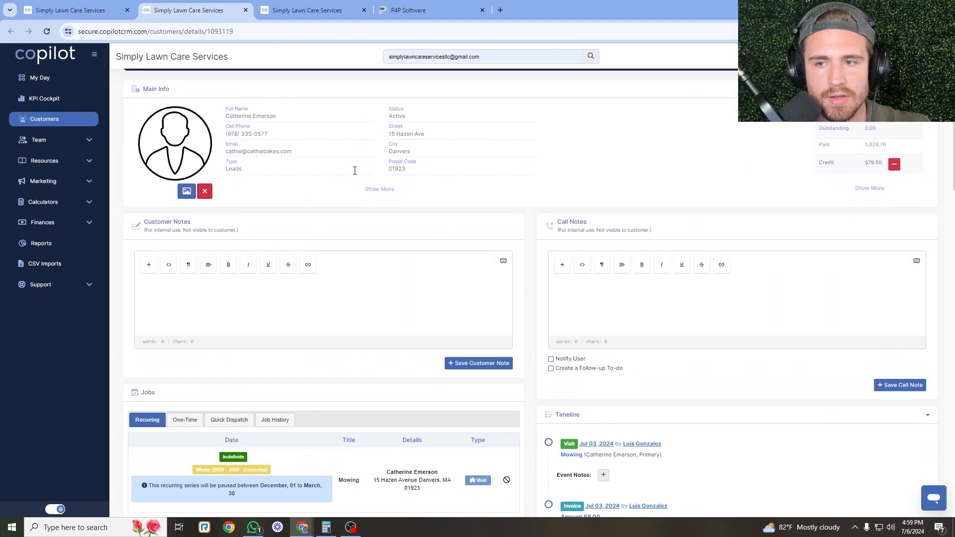
pyautogui.scroll(-5, 355, 170)
pyautogui.scroll(3, 390, 207)
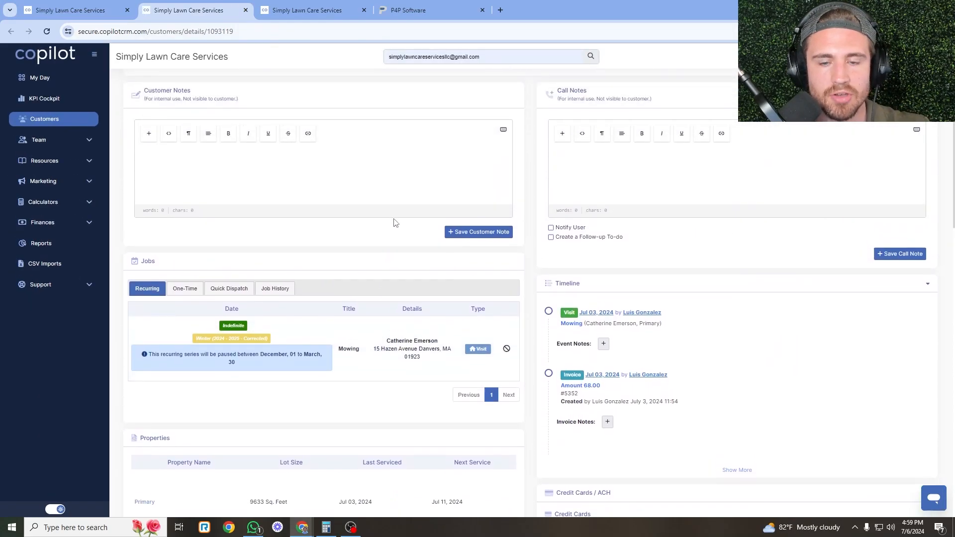
pyautogui.scroll(-1, 394, 222)
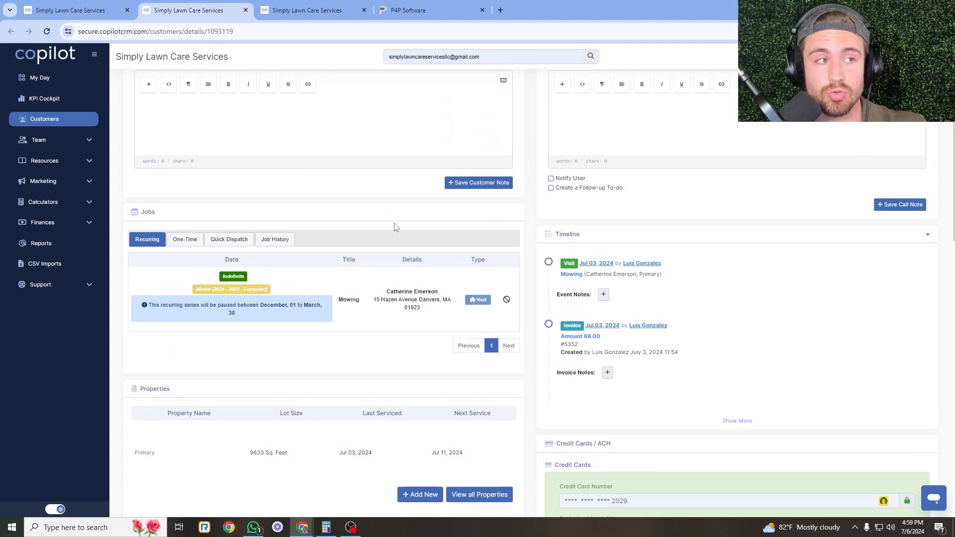
pyautogui.scroll(3, 384, 221)
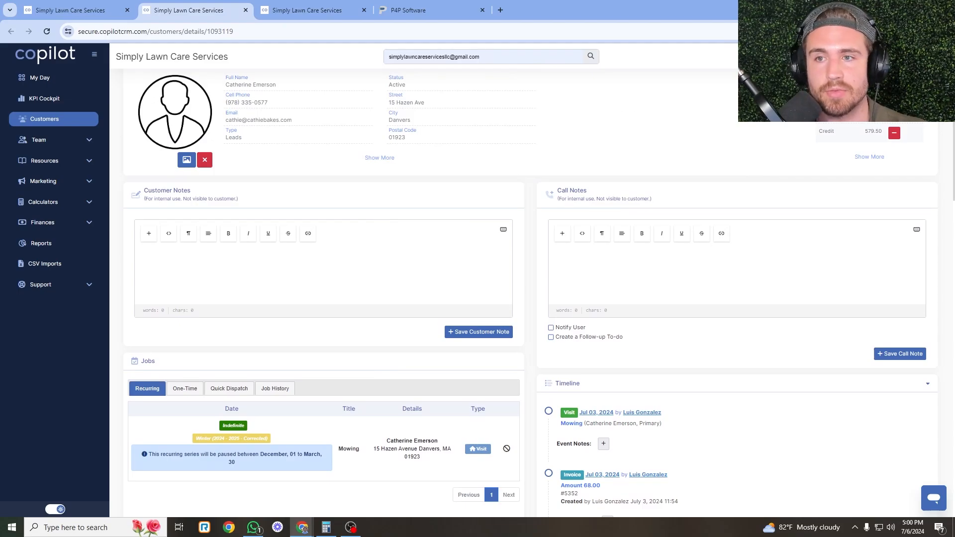
pyautogui.scroll(2, 766, 159)
pyautogui.scroll(-10, 630, 244)
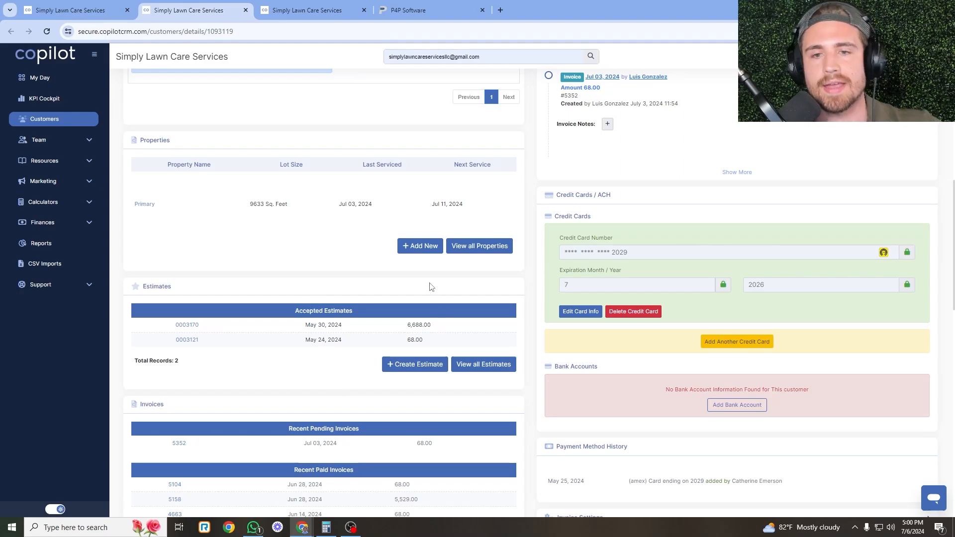
pyautogui.scroll(4, 254, 193)
# Browse the customer's One-Time, Job History and Recurring jobs lists.
pyautogui.click(184, 189)
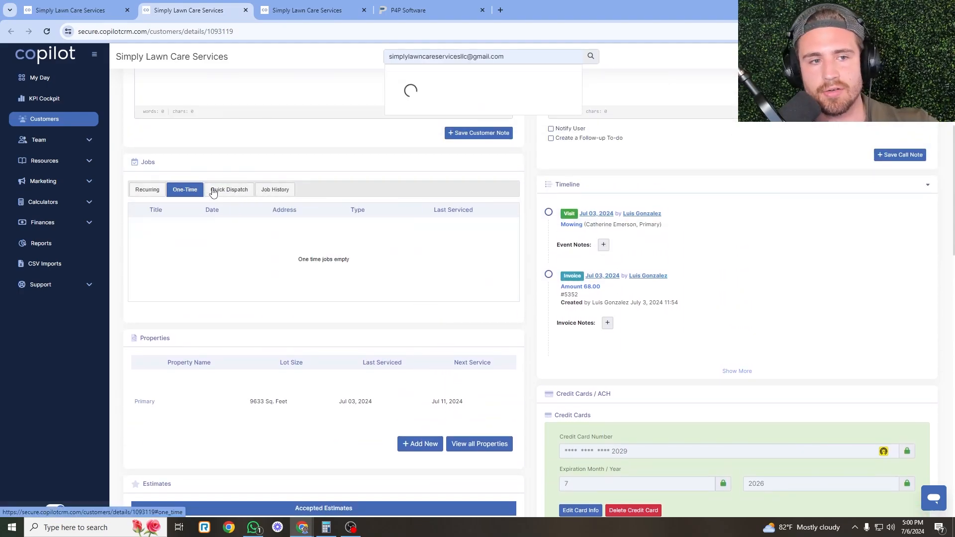
pyautogui.click(275, 189)
pyautogui.click(150, 189)
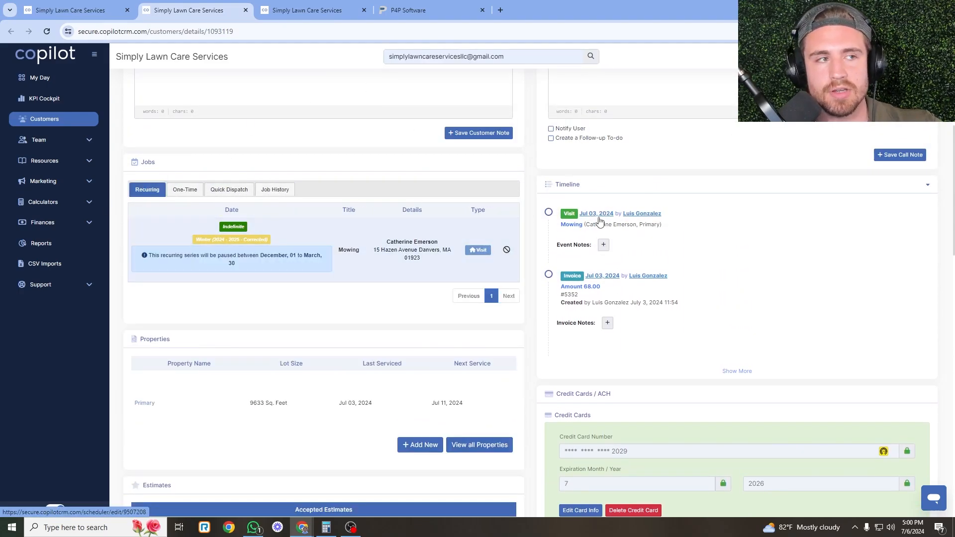
pyautogui.scroll(-10, 567, 253)
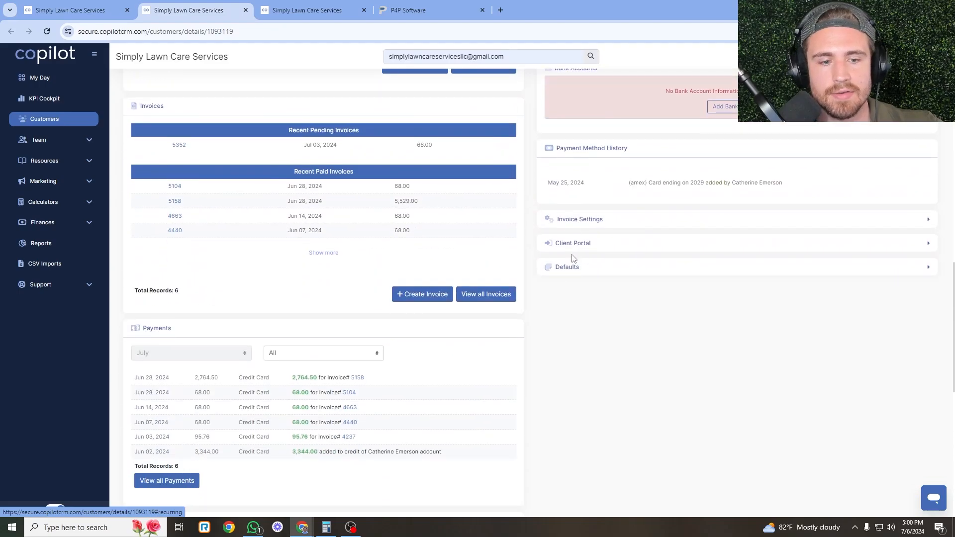
pyautogui.scroll(-1, 497, 313)
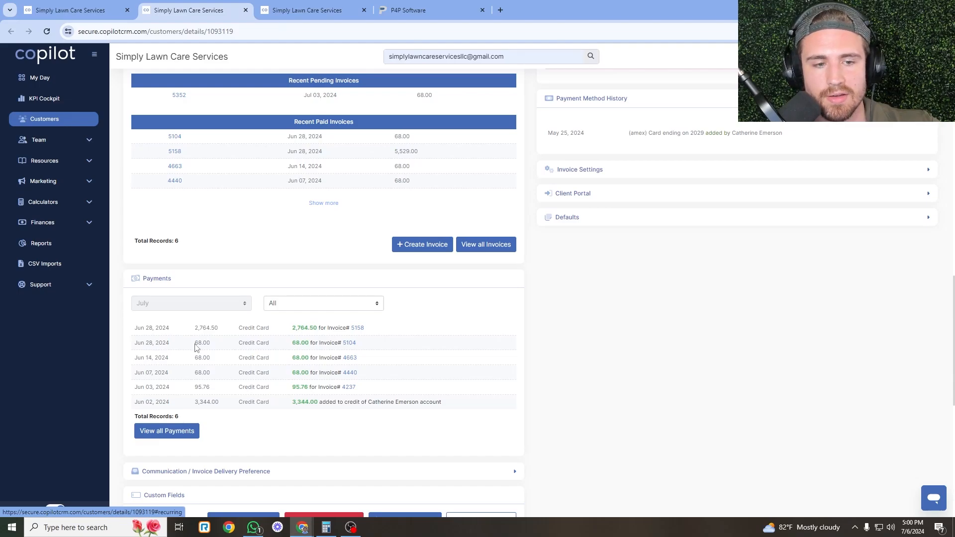
# Check the Jun 28 payment's method in the customer's payments, then return to the invoices.
pyautogui.moveTo(277, 347); pyautogui.dragTo(233, 345)
pyautogui.click(262, 343)
pyautogui.click(251, 343)
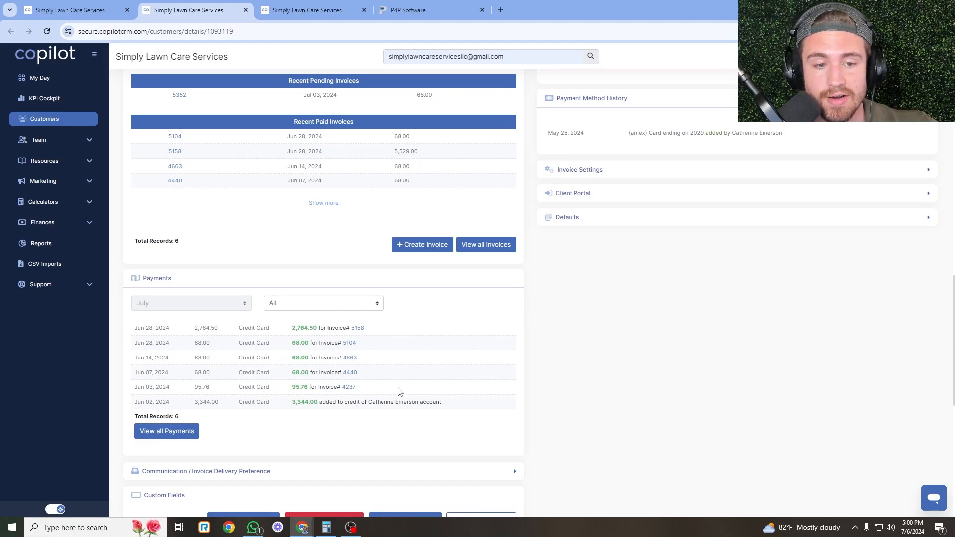
pyautogui.scroll(2, 550, 351)
pyautogui.hotkey('ctrl', 'Tab')
pyautogui.hotkey('ctrl', 'shift', 'Tab')
pyautogui.hotkey('ctrl', 'shift', 'Tab')
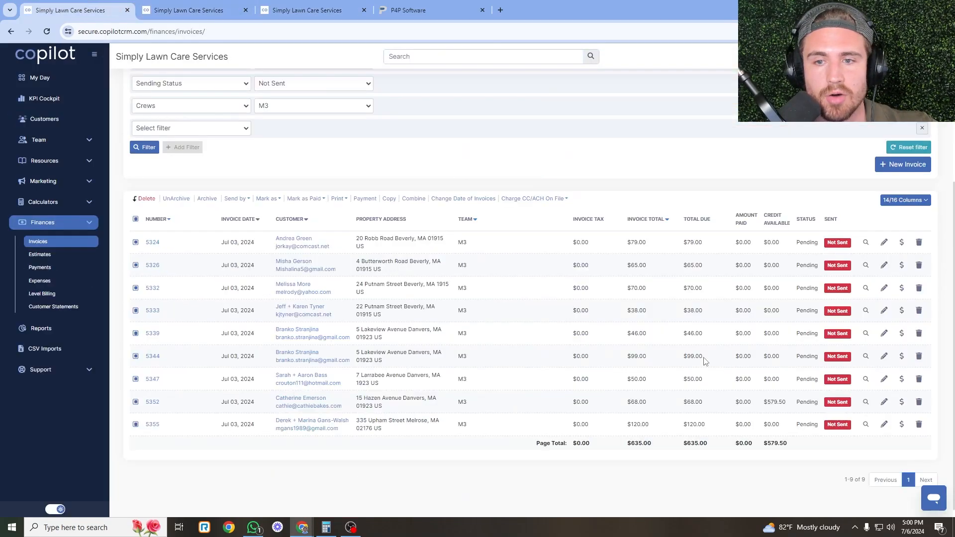
# Close the customer tab and charge the nine M3 invoices to their credit cards on file.
pyautogui.click(228, 14)
pyautogui.click(246, 10)
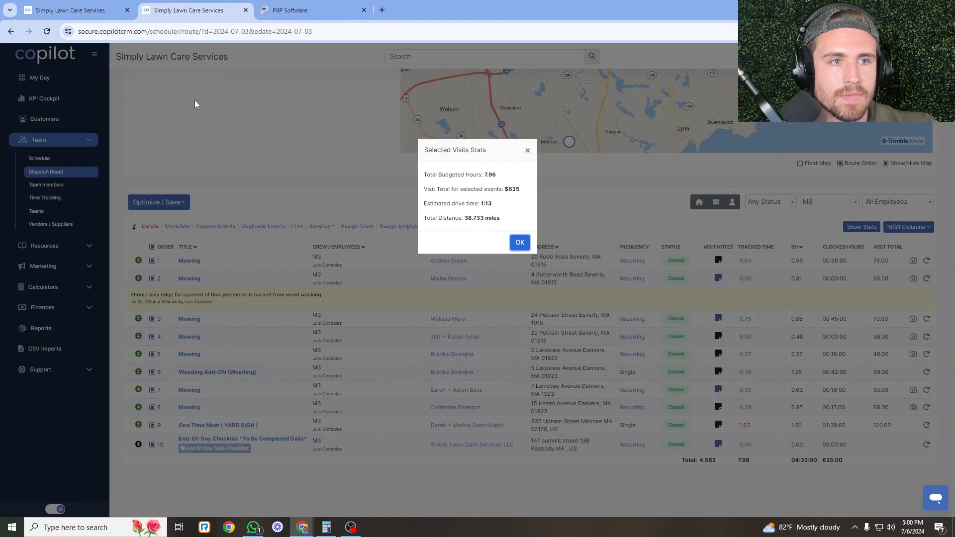
pyautogui.click(92, 5)
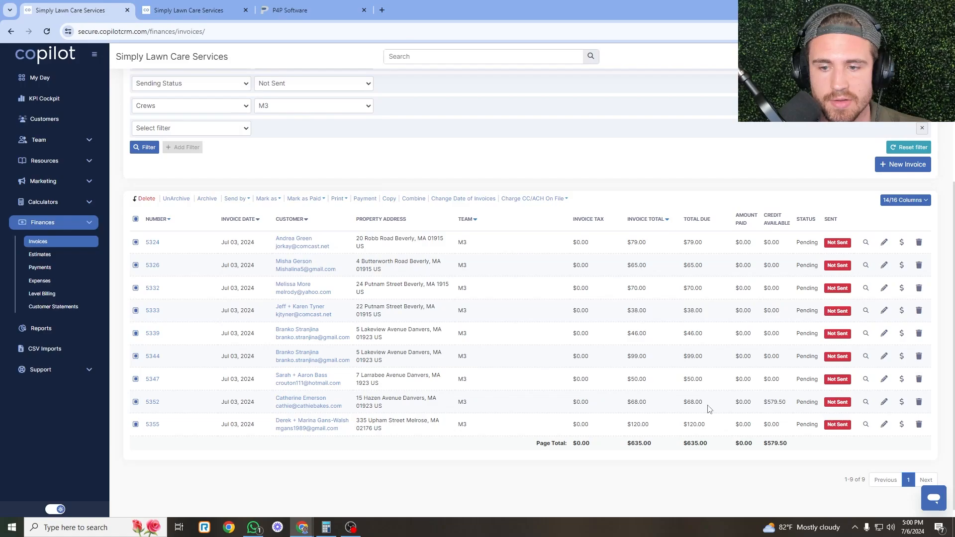
pyautogui.click(544, 199)
pyautogui.click(527, 209)
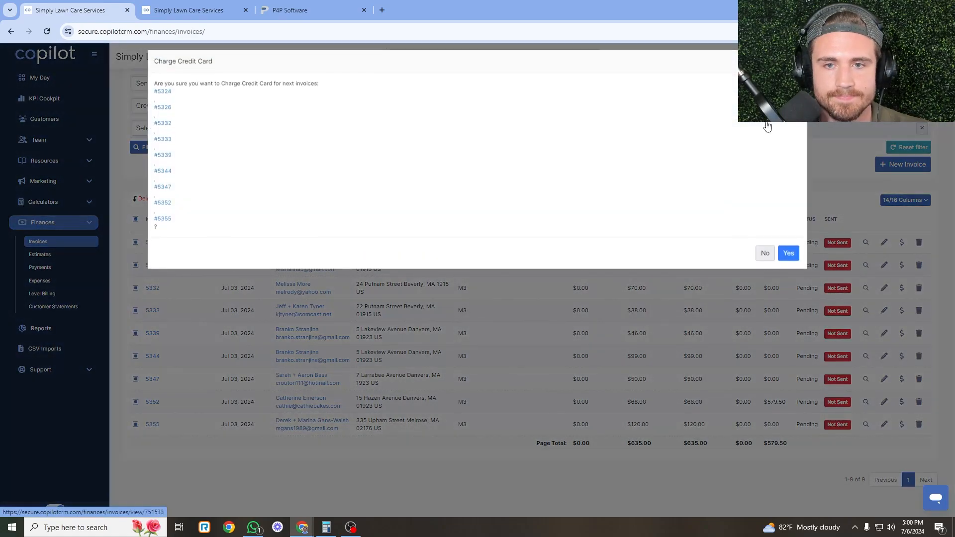
pyautogui.click(789, 261)
pyautogui.click(220, 11)
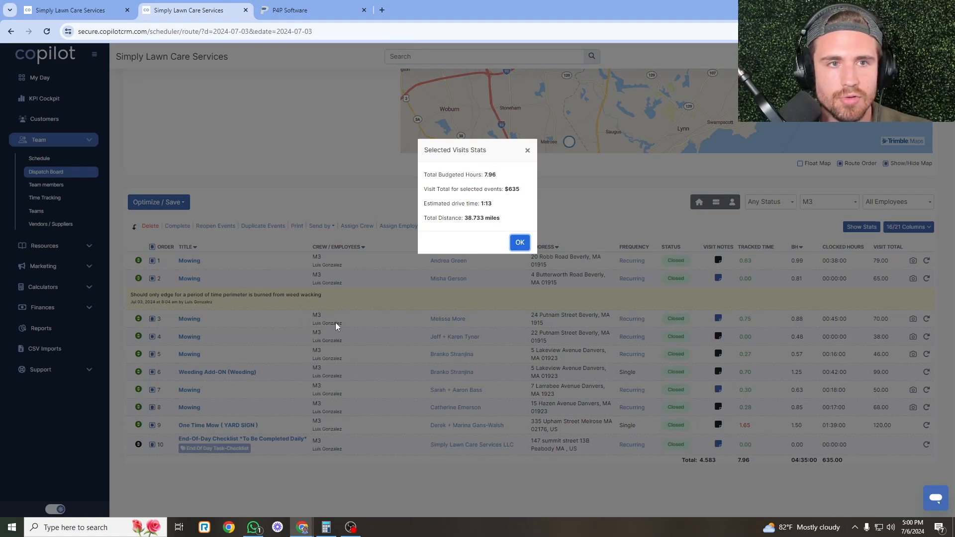
pyautogui.click(298, 9)
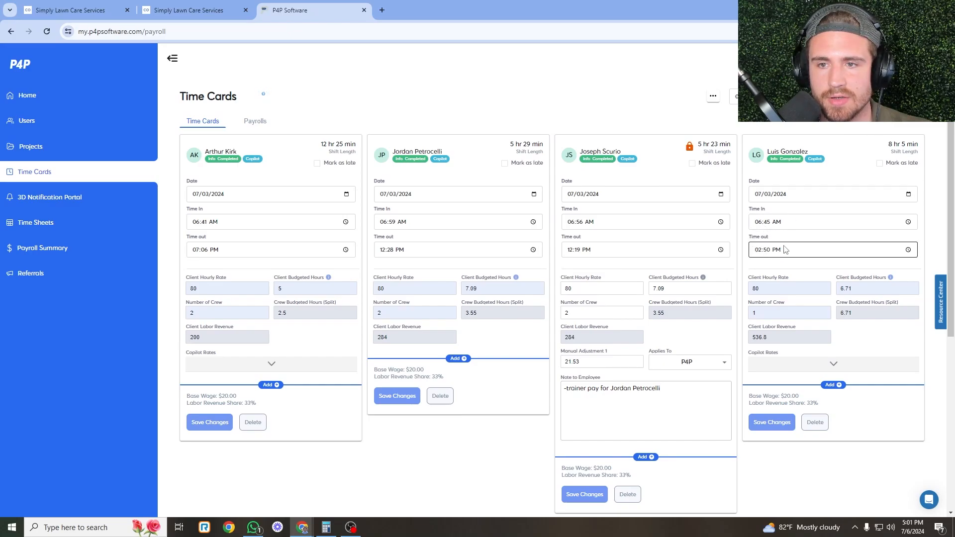
# Change the fourth card's Client Budgeted Hours from 6.71 to 7.96 and save.
pyautogui.scroll(-2, 875, 209)
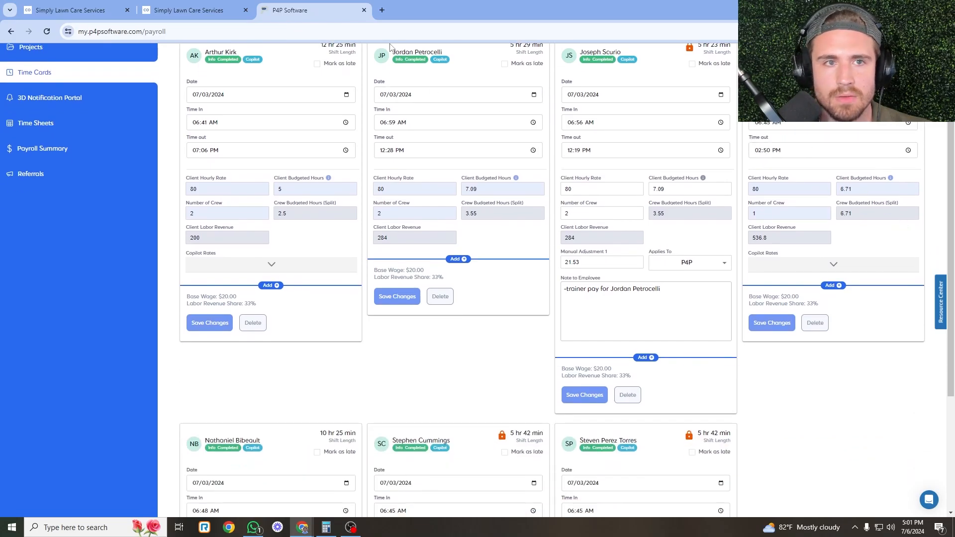
pyautogui.click(848, 264)
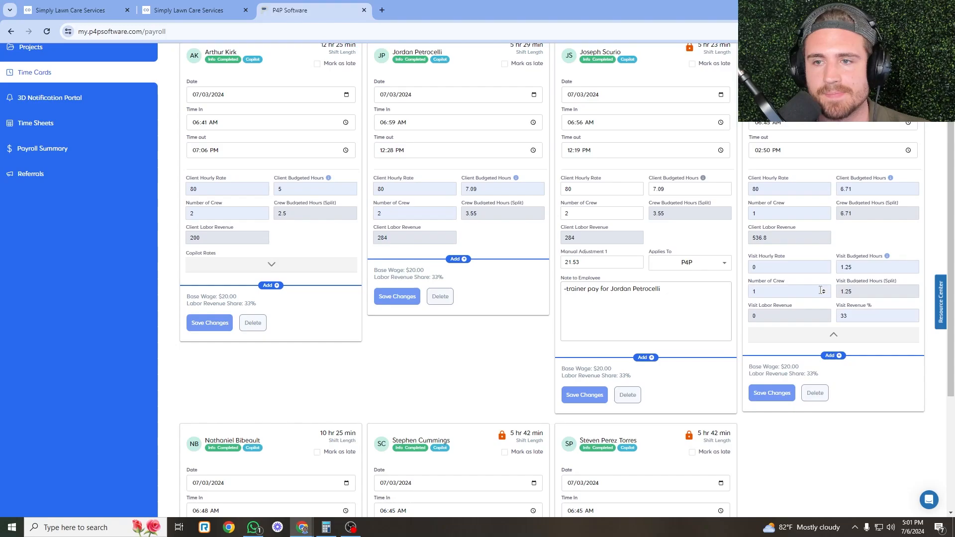
pyautogui.click(866, 263)
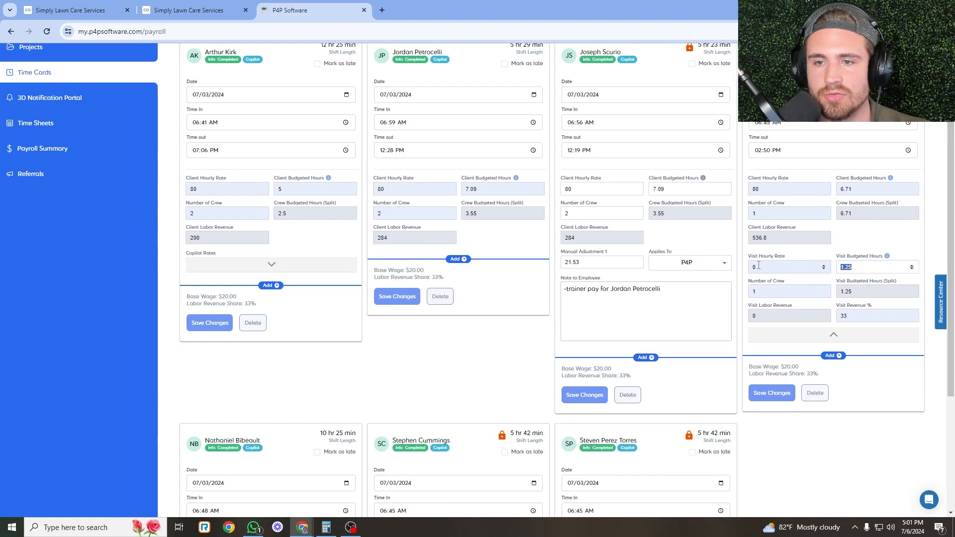
pyautogui.click(848, 243)
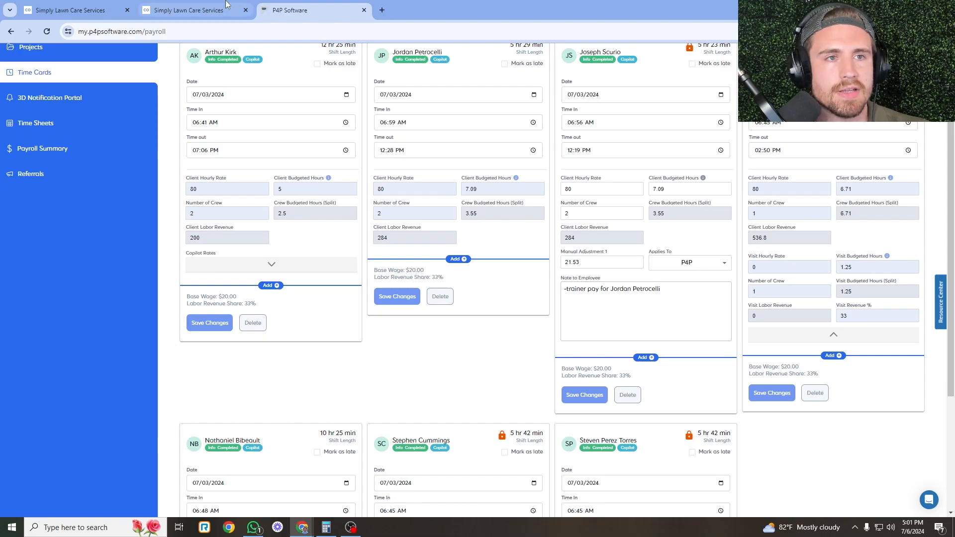
pyautogui.click(194, 10)
pyautogui.click(350, 5)
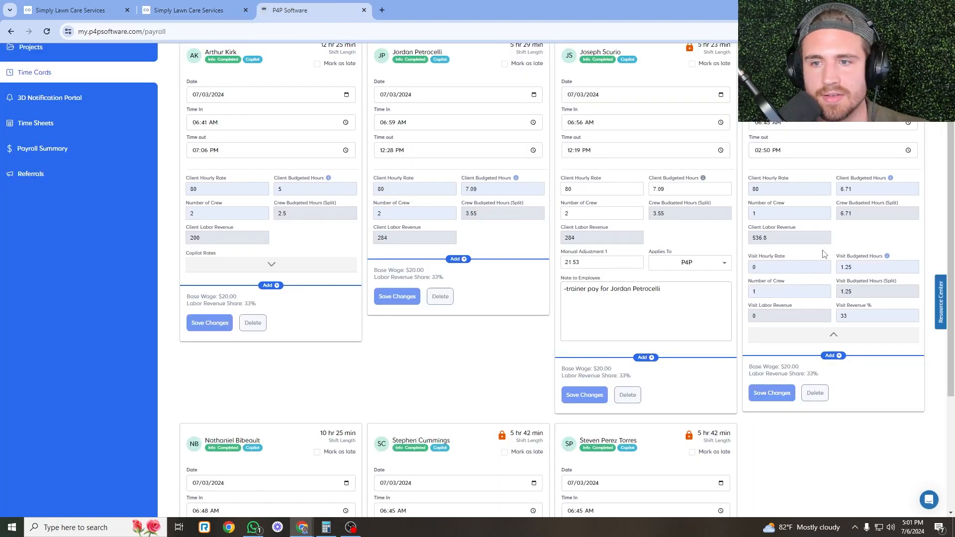
pyautogui.click(848, 189)
pyautogui.write('7.96')
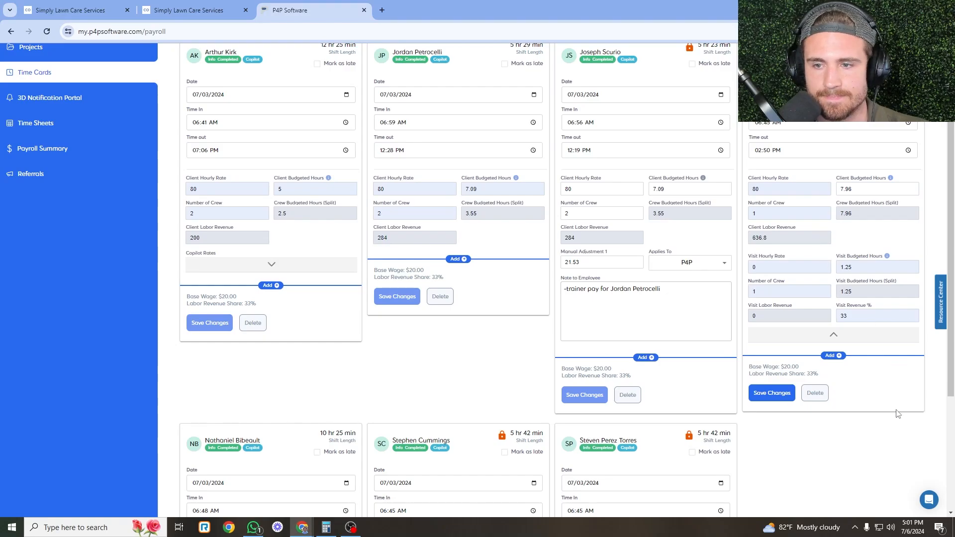
pyautogui.scroll(2, 895, 363)
pyautogui.click(772, 444)
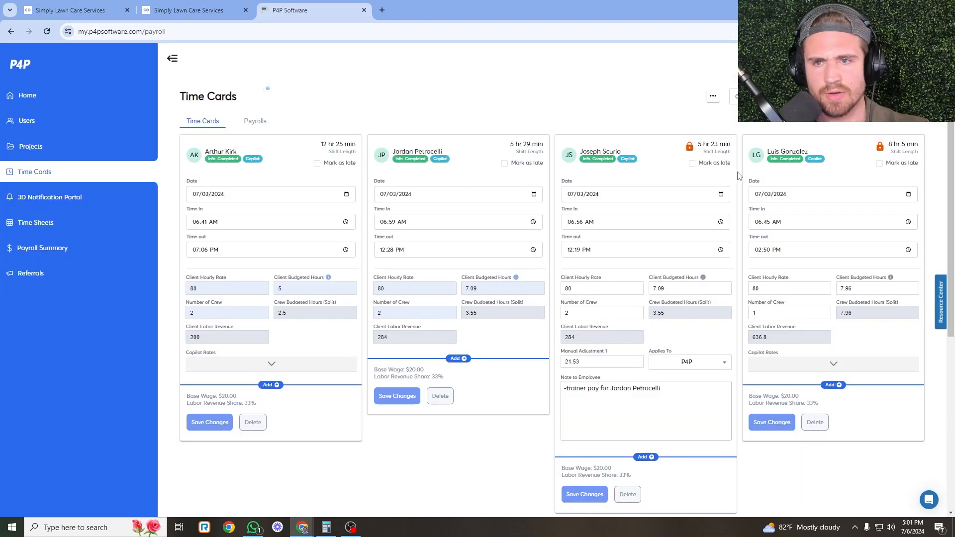
# Delete the extra Copilot visit-rate entry from that card and save the changes.
pyautogui.click(832, 365)
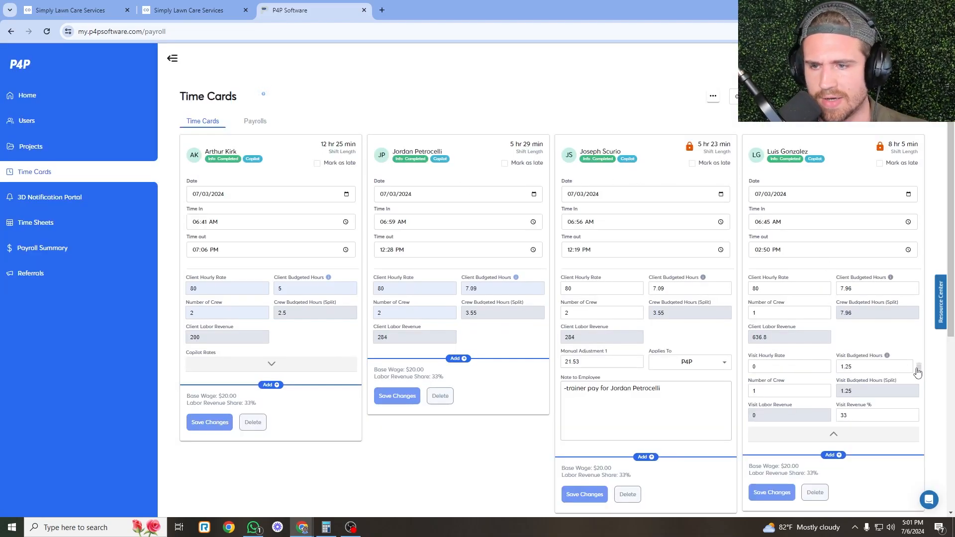
pyautogui.click(919, 367)
pyautogui.scroll(-1, 873, 227)
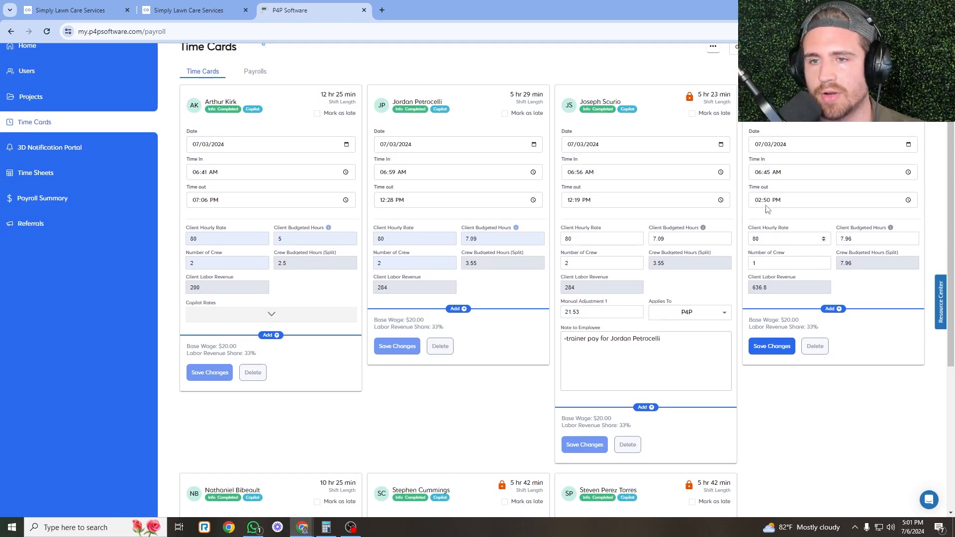
pyautogui.click(192, 10)
pyautogui.hotkey('ctrl', 'Tab')
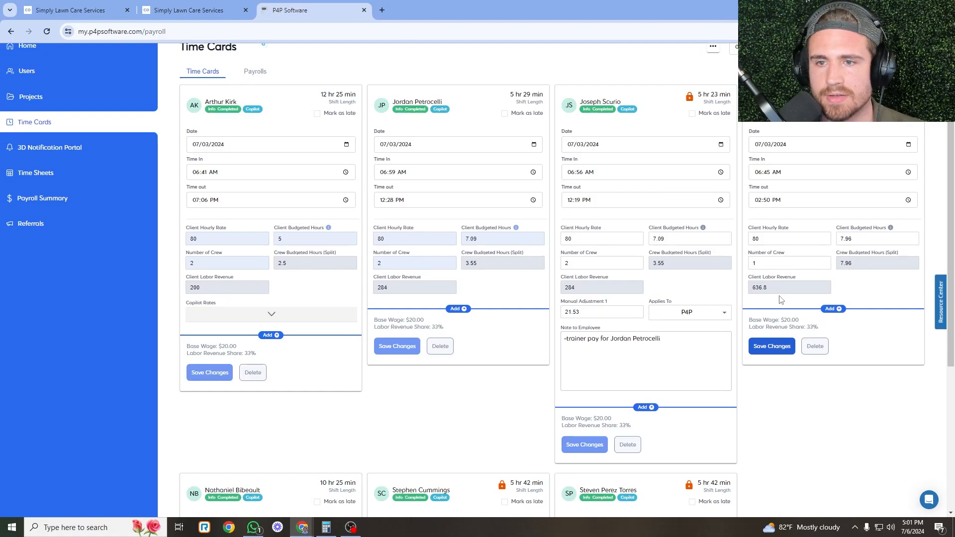
pyautogui.click(779, 350)
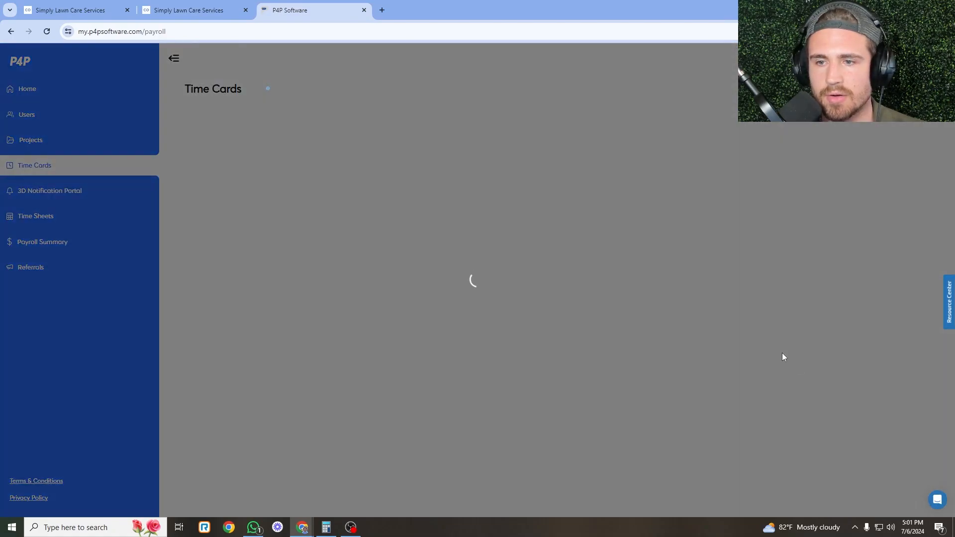
# Dismiss the batch payment results on the M3 invoice list.
pyautogui.click(168, 9)
pyautogui.click(79, 10)
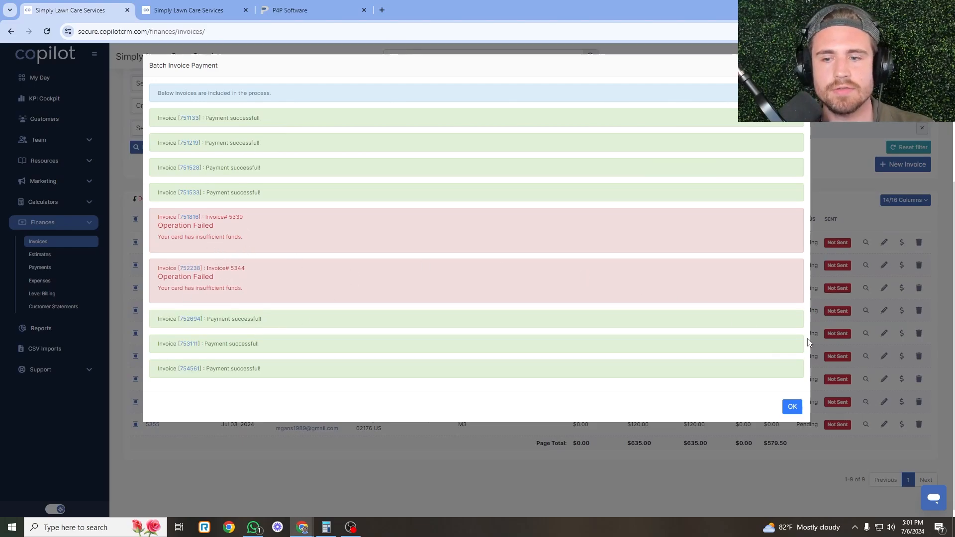
pyautogui.click(792, 406)
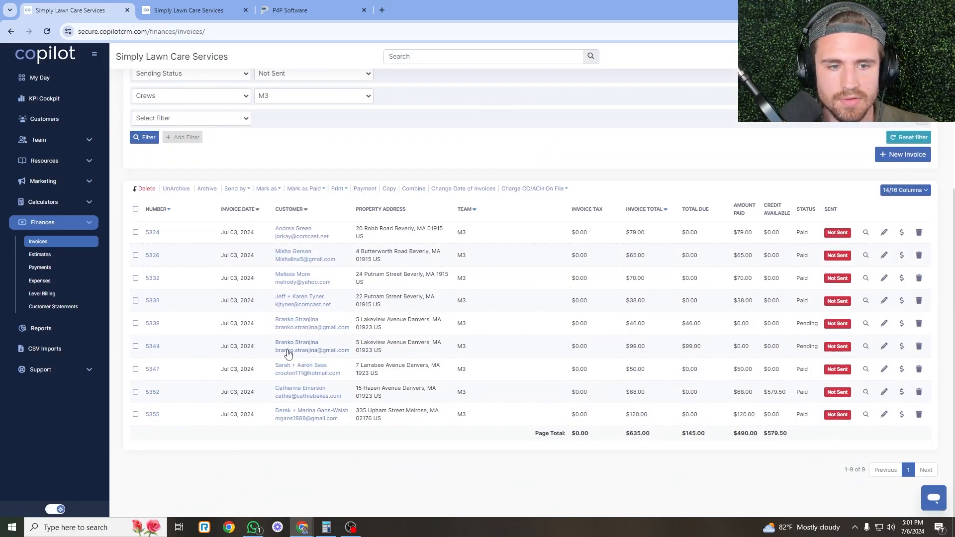
# Try charging pending invoices 5339 and 5344 by ACH and dismiss the not-allowed warnings.
pyautogui.click(135, 347)
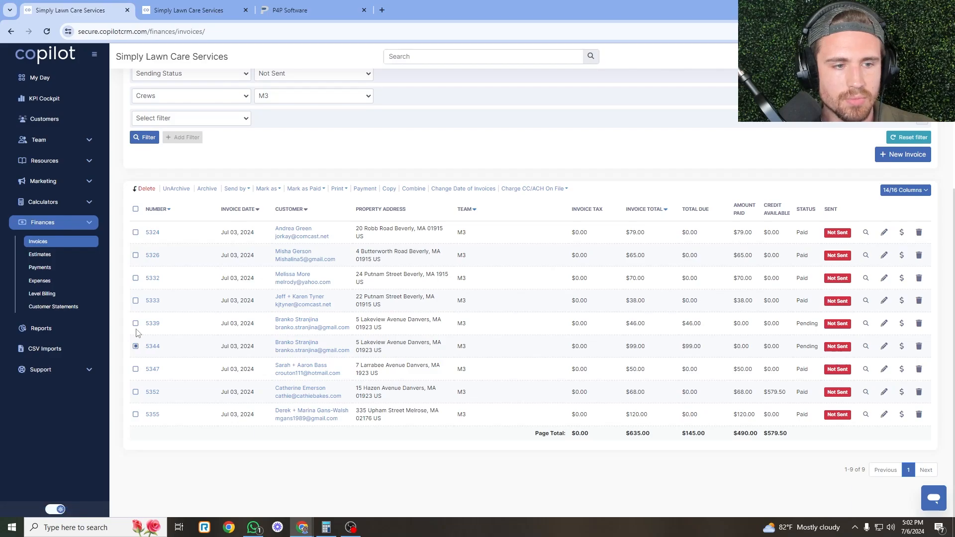
pyautogui.click(135, 323)
pyautogui.click(509, 189)
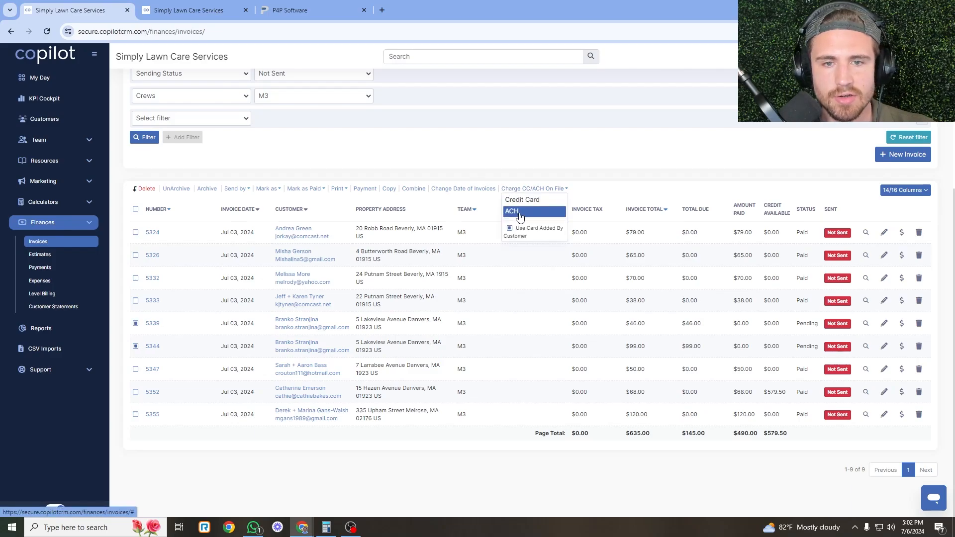
pyautogui.click(519, 217)
pyautogui.click(786, 145)
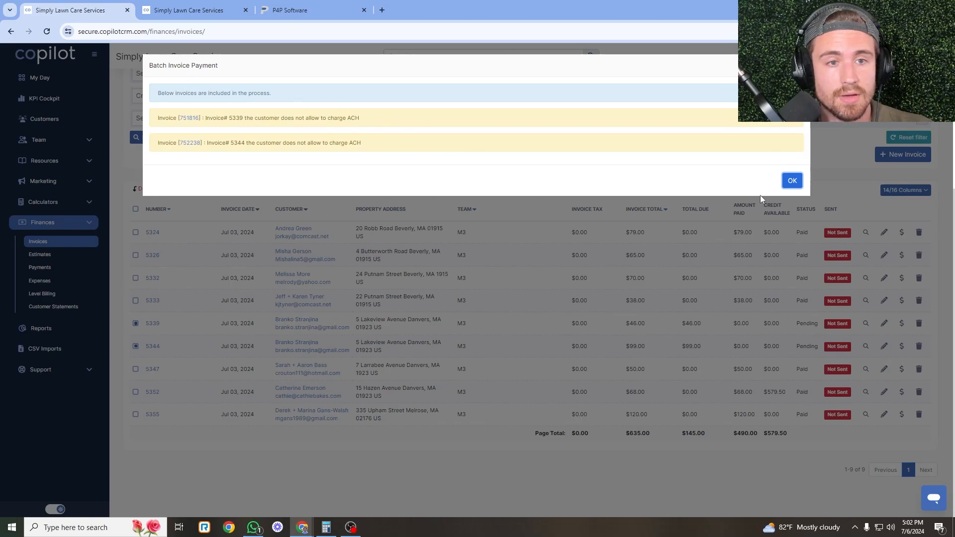
pyautogui.click(792, 181)
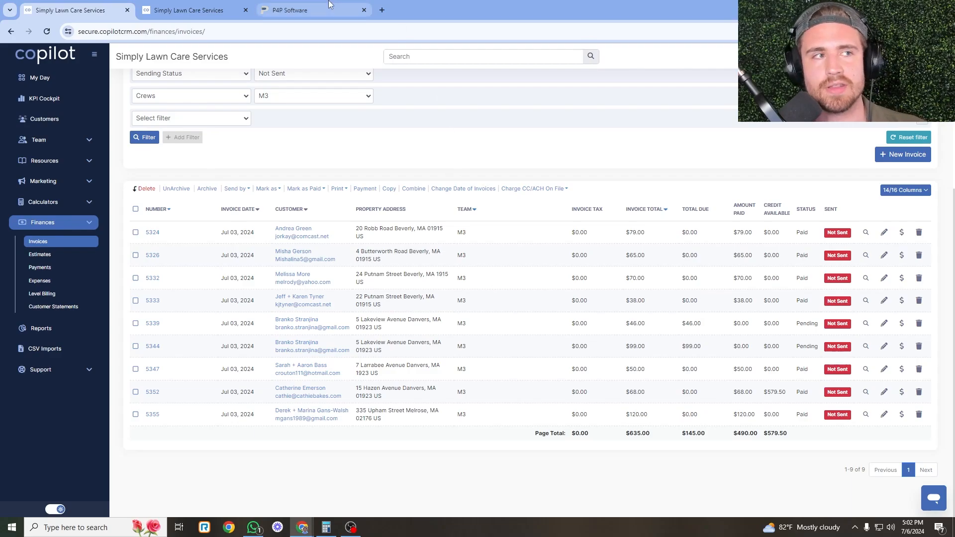
# Select all nine M3 invoices and confirm sending them to customers by email.
pyautogui.moveTo(329, 5)
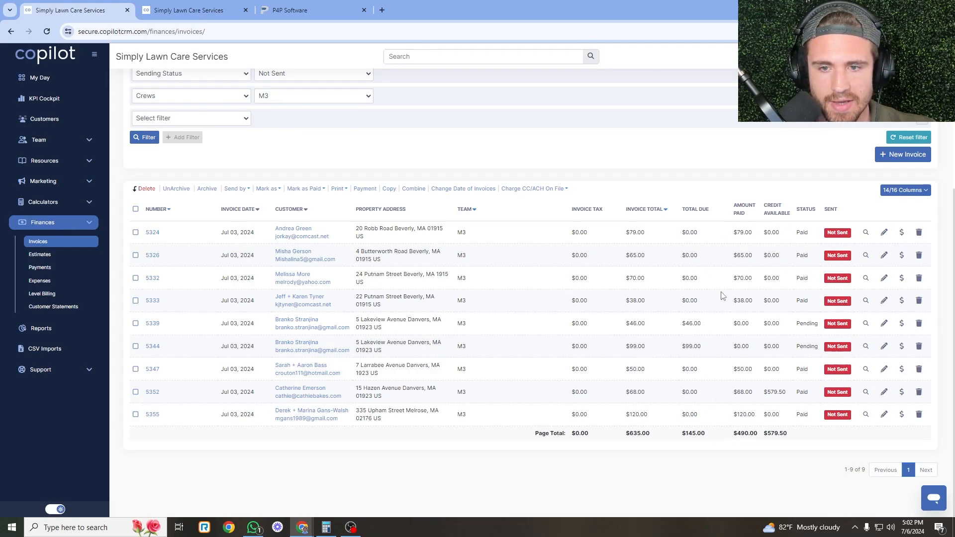
pyautogui.click(135, 209)
pyautogui.click(238, 189)
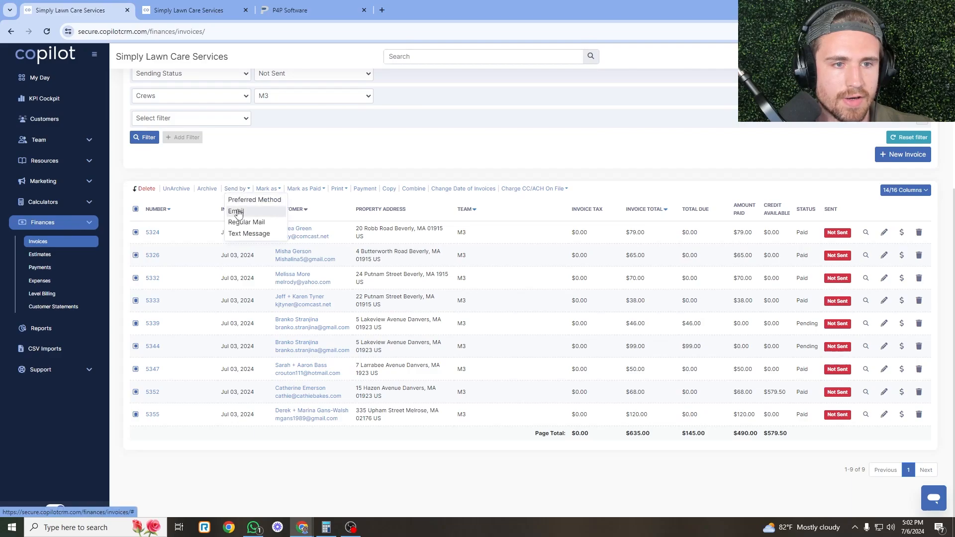
pyautogui.click(240, 210)
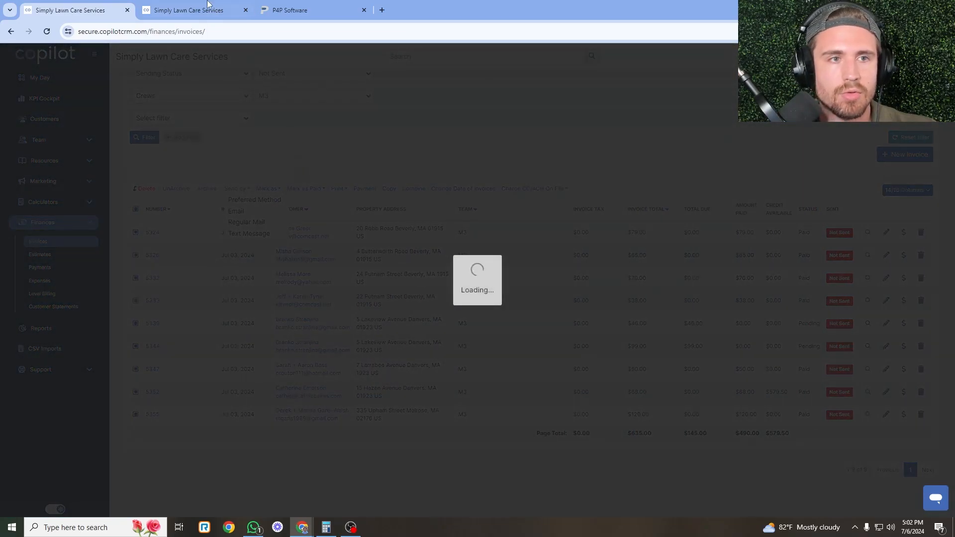
pyautogui.click(188, 10)
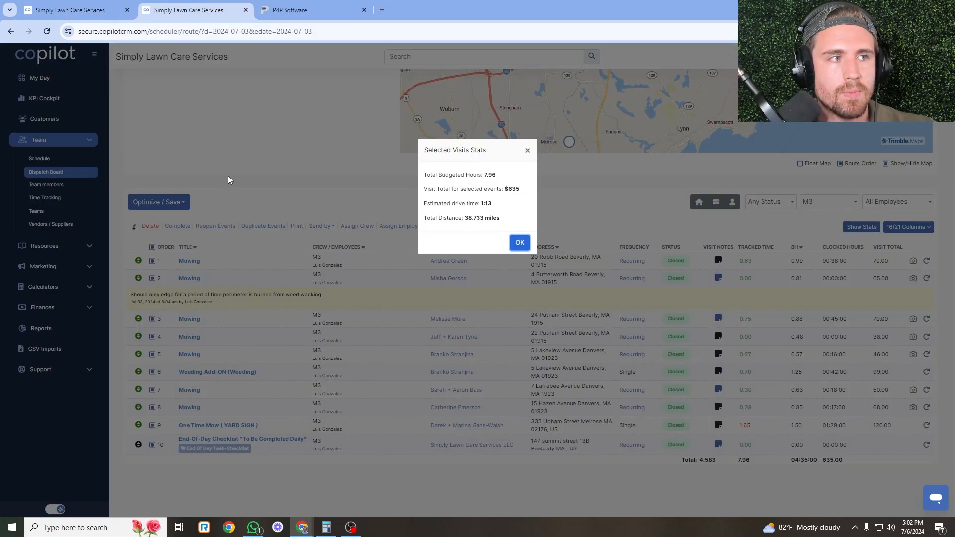
# Close the visit stats and select only the Weeding Add-ON and One Time Mow (YARD SIGN) visits.
pyautogui.click(519, 244)
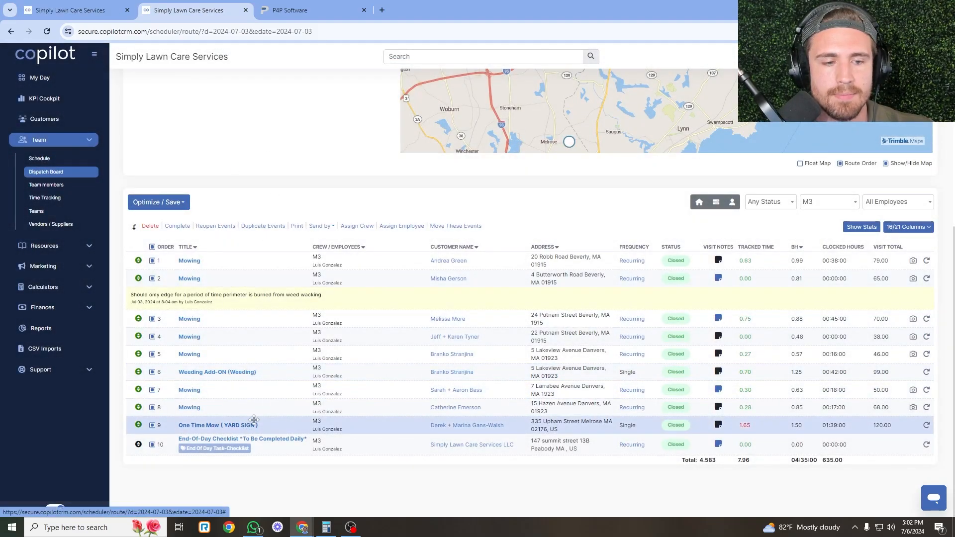
pyautogui.click(152, 247)
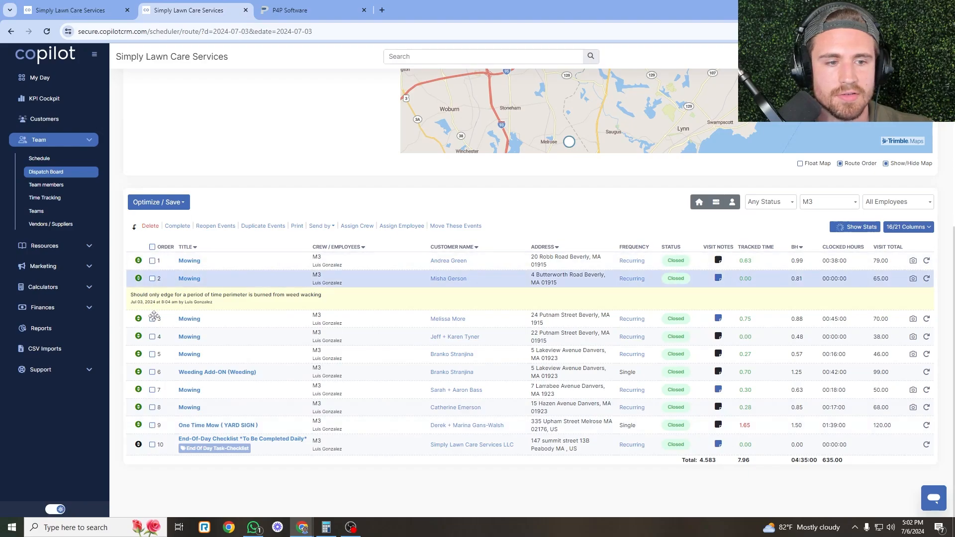
pyautogui.click(152, 372)
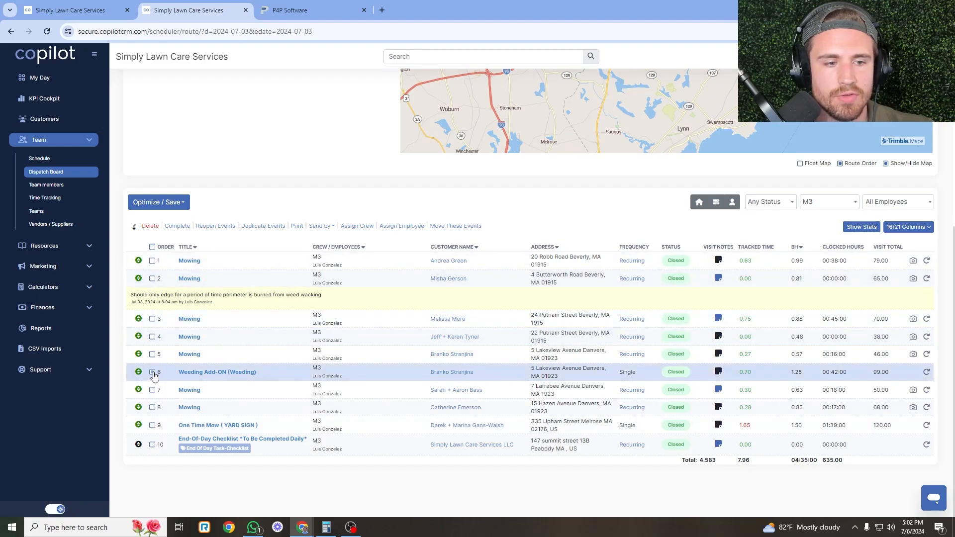
pyautogui.click(153, 426)
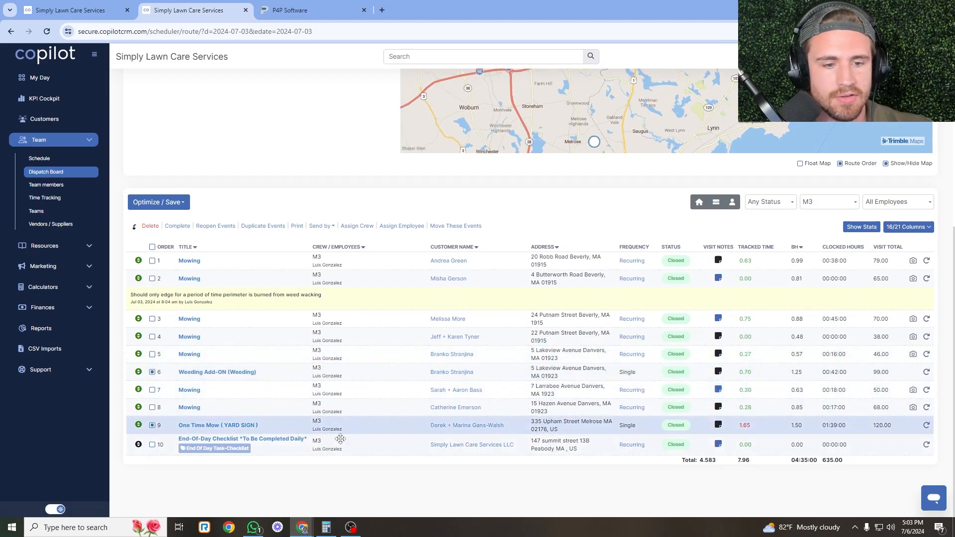
# Email those two customers using the Feedback After Service (Stoneham) template.
pyautogui.click(322, 226)
pyautogui.click(321, 238)
pyautogui.click(450, 110)
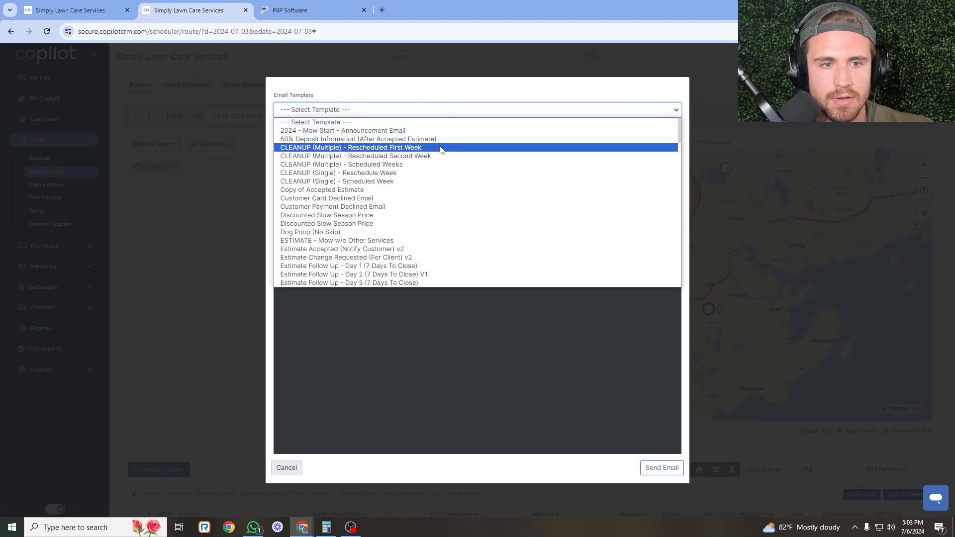
pyautogui.scroll(-3, 439, 153)
pyautogui.scroll(-3, 439, 153)
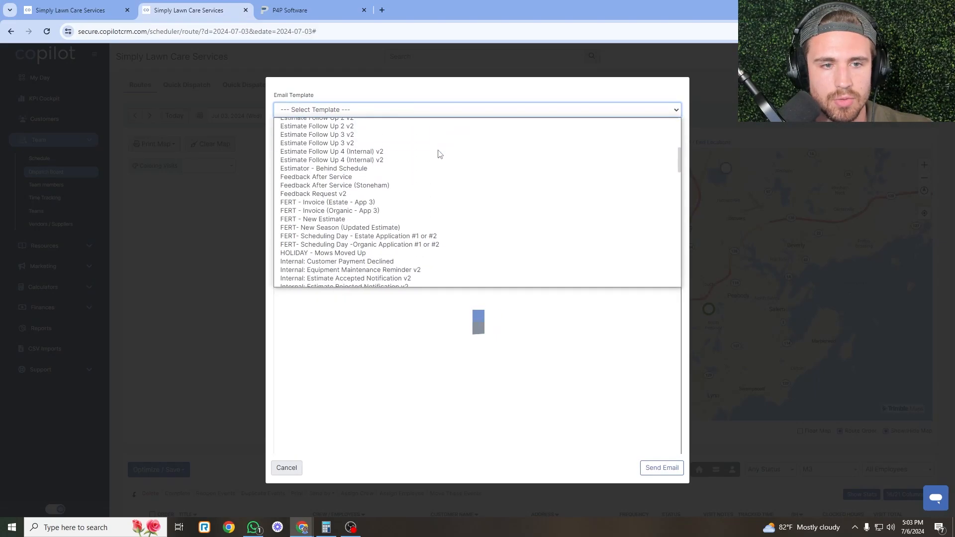
pyautogui.click(401, 187)
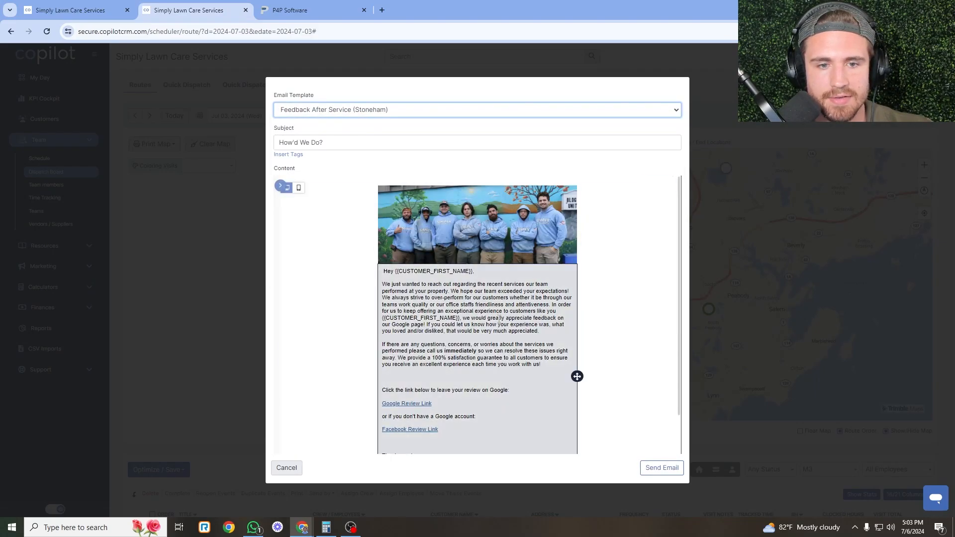
pyautogui.scroll(-1, 488, 334)
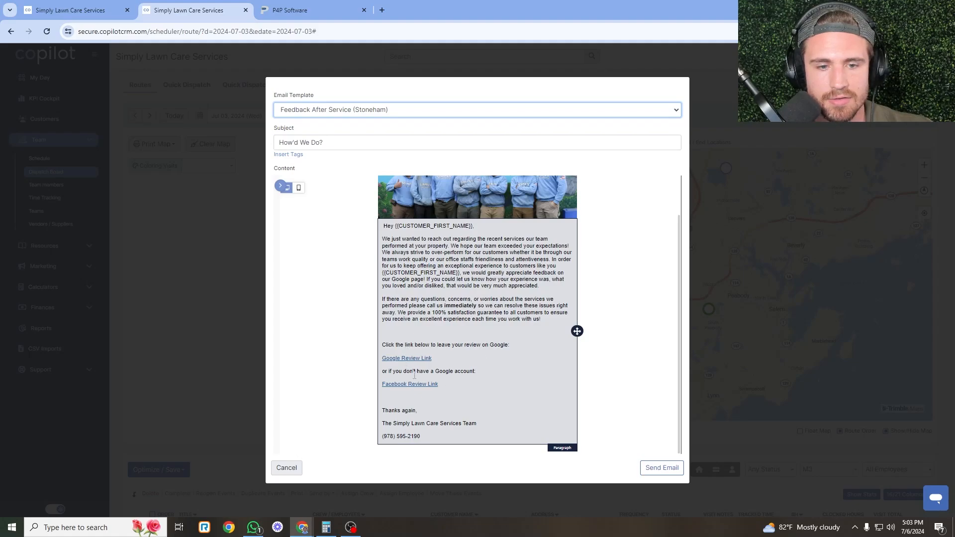
pyautogui.click(654, 469)
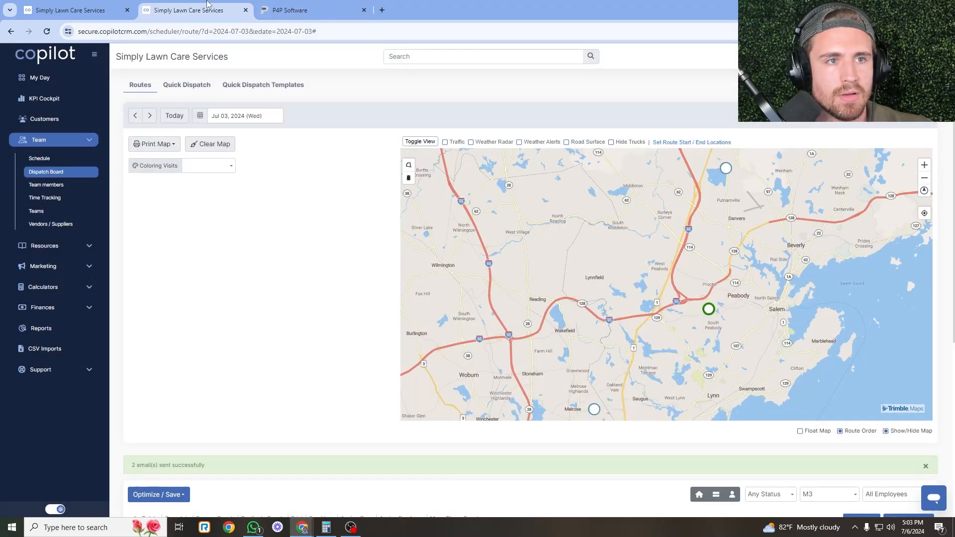
pyautogui.click(119, 6)
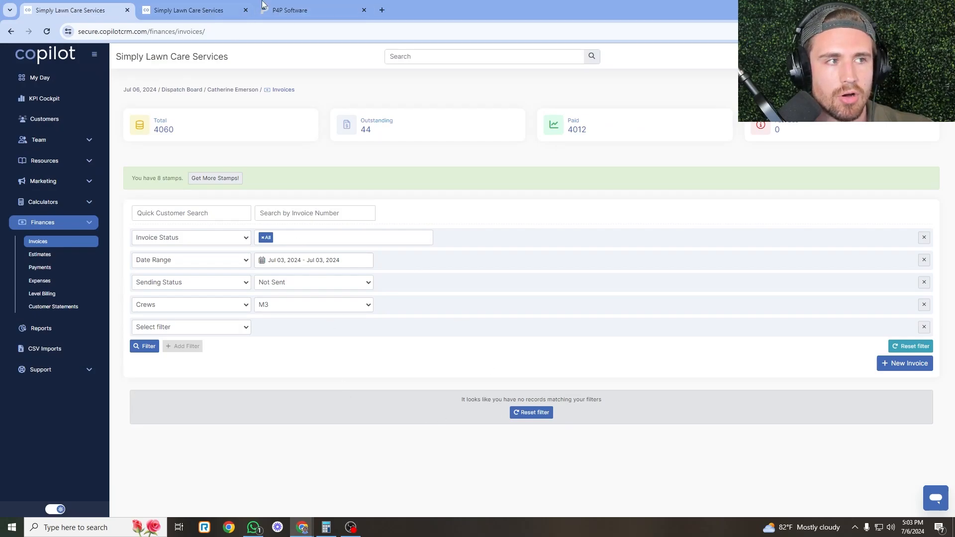
# Switch the Jul 3 dispatch board's crew to P1 to show P1's route.
pyautogui.click(218, 9)
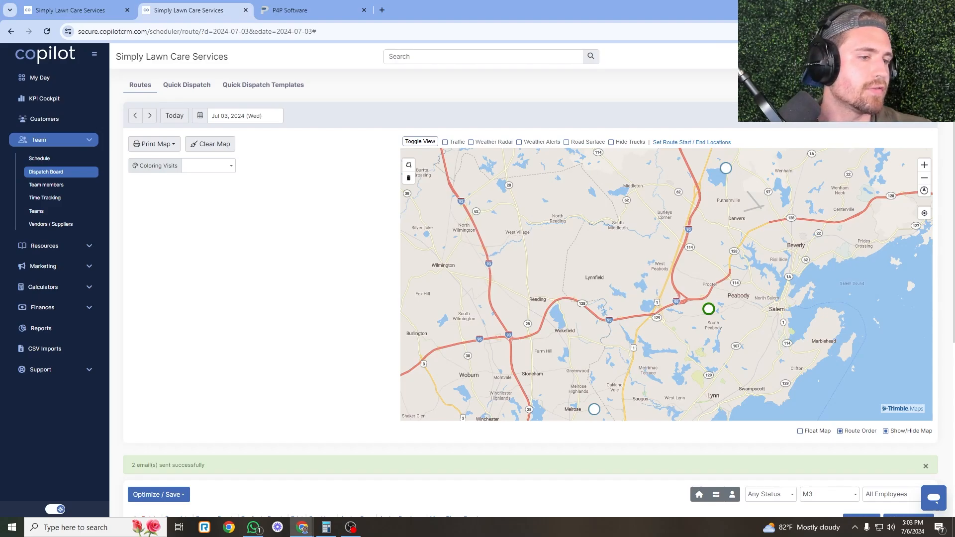
pyautogui.scroll(-3, 357, 220)
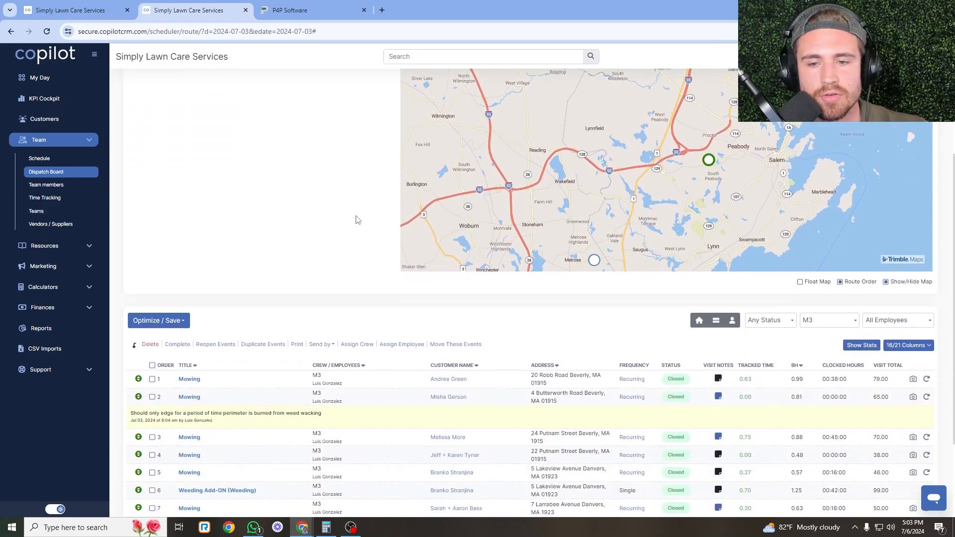
pyautogui.click(832, 328)
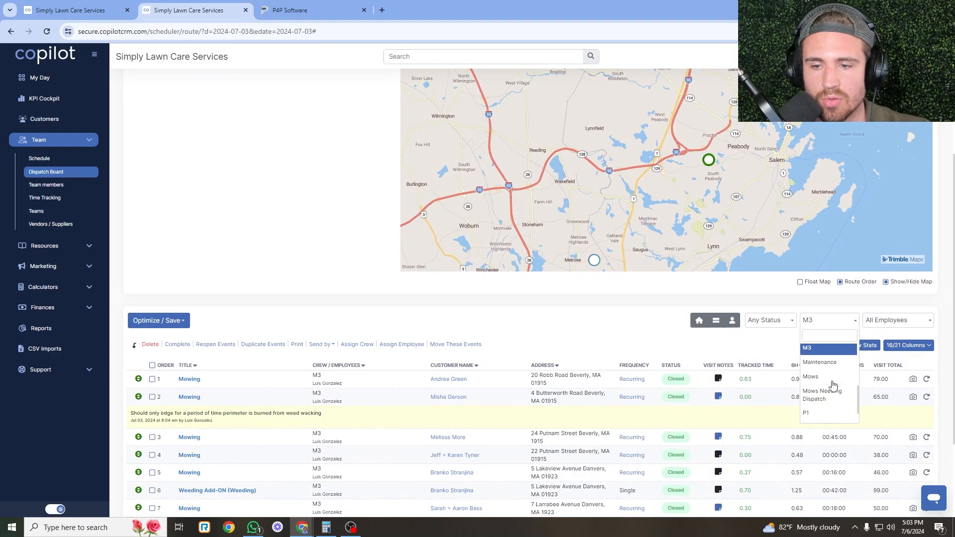
pyautogui.click(832, 380)
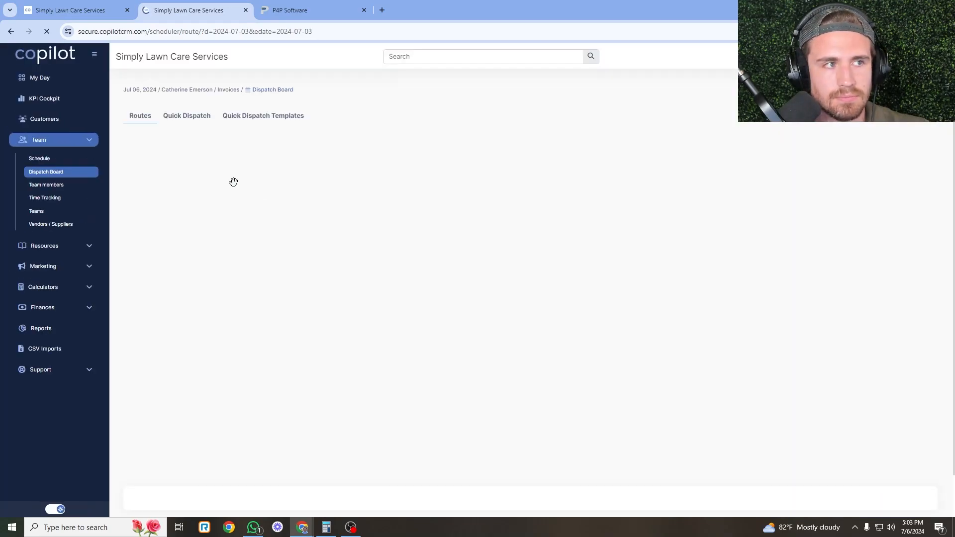
pyautogui.scroll(-1, 294, 167)
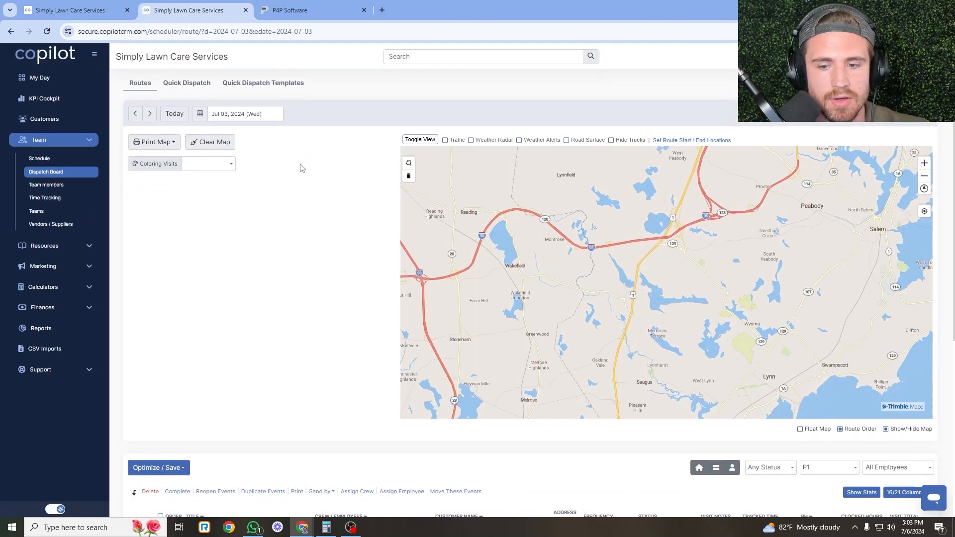
pyautogui.scroll(-5, 300, 167)
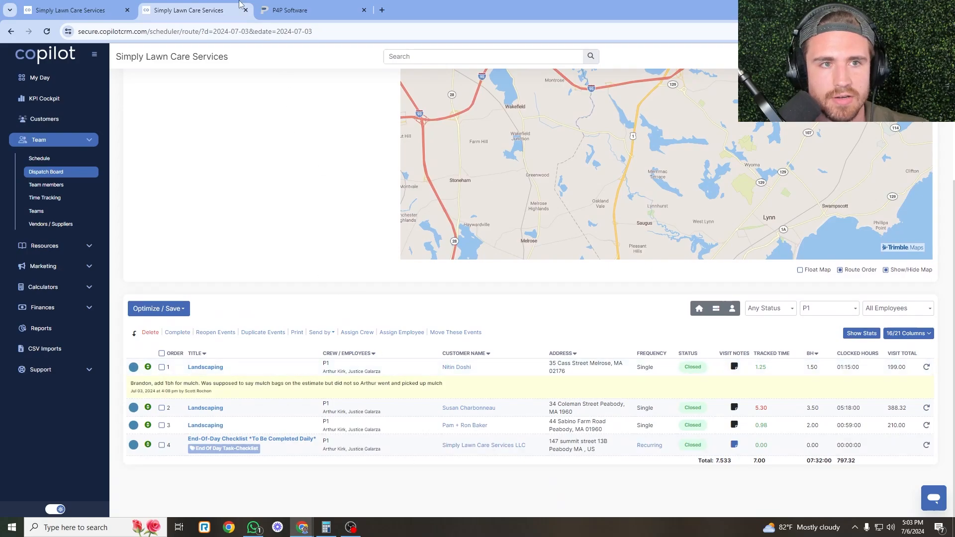
# Filter the Jul 3 invoice list to crew P1, showing three unsent invoices totalling $797.32.
pyautogui.hotkey('ctrl', 'shift', 'Tab')
pyautogui.click(302, 311)
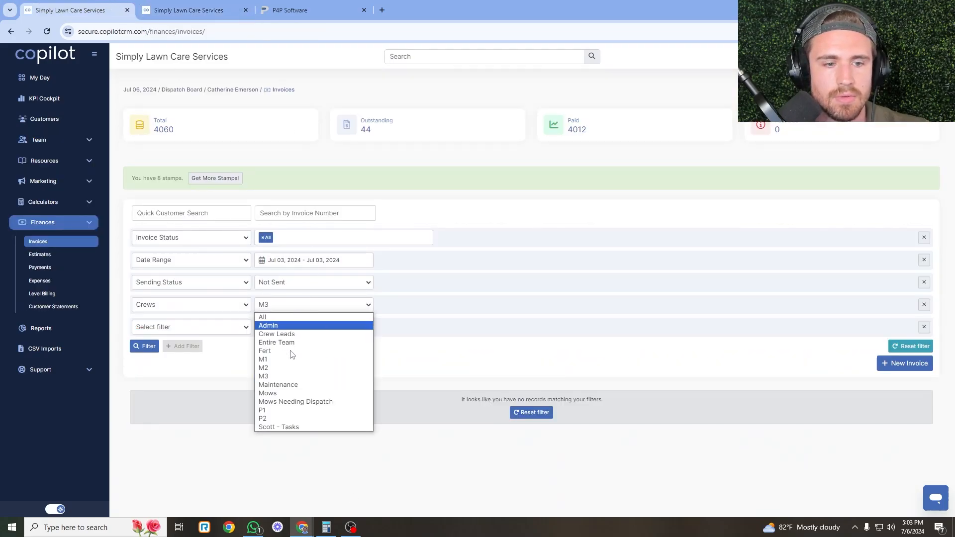
pyautogui.click(278, 409)
pyautogui.click(144, 348)
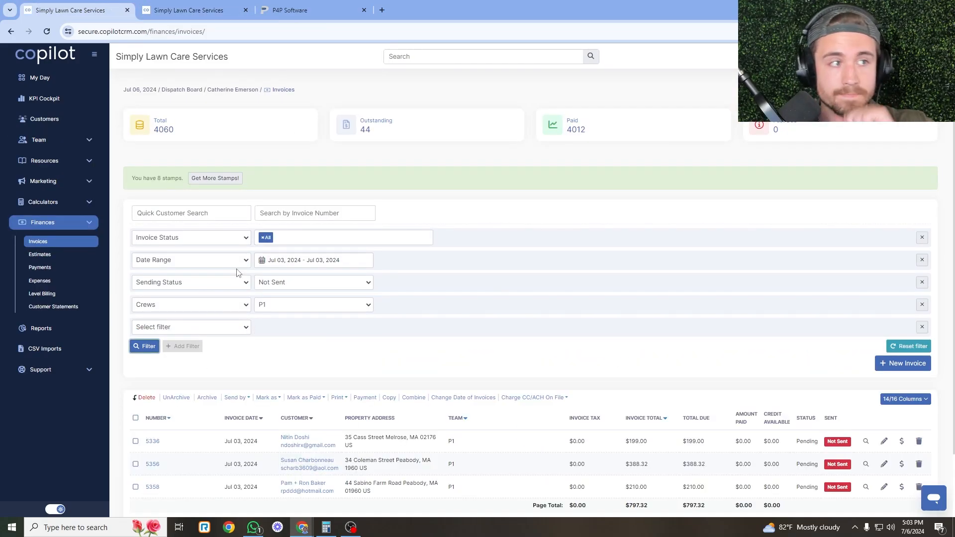
pyautogui.scroll(-1, 303, 228)
# Review the added hours in P1's mulch visit note and select all four P1 visits to total them.
pyautogui.hotkey('ctrl', 'Tab')
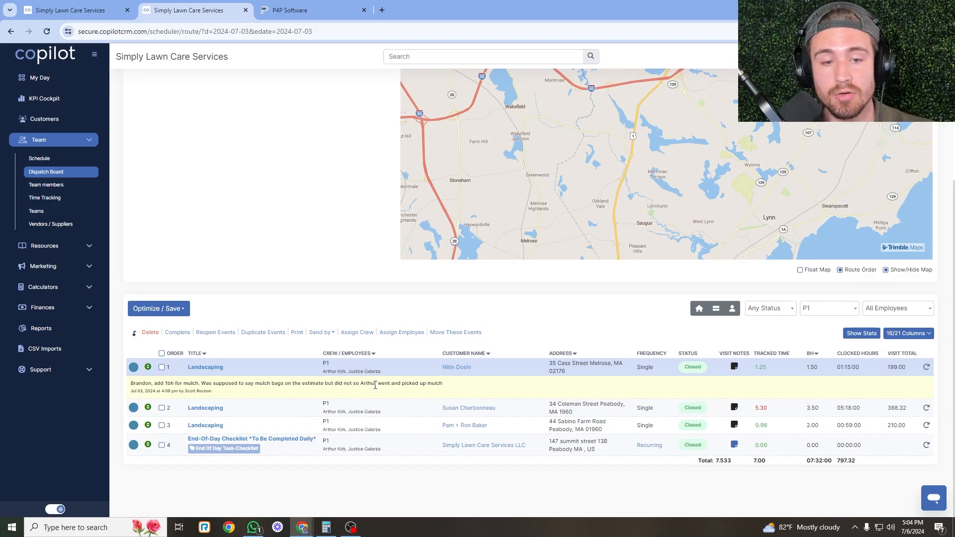
pyautogui.moveTo(375, 386); pyautogui.dragTo(353, 383)
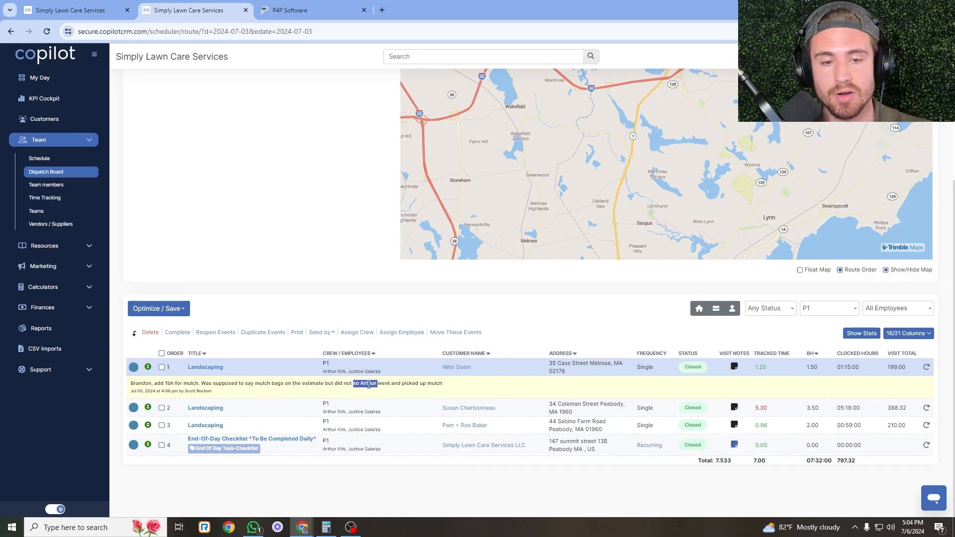
pyautogui.click(353, 384)
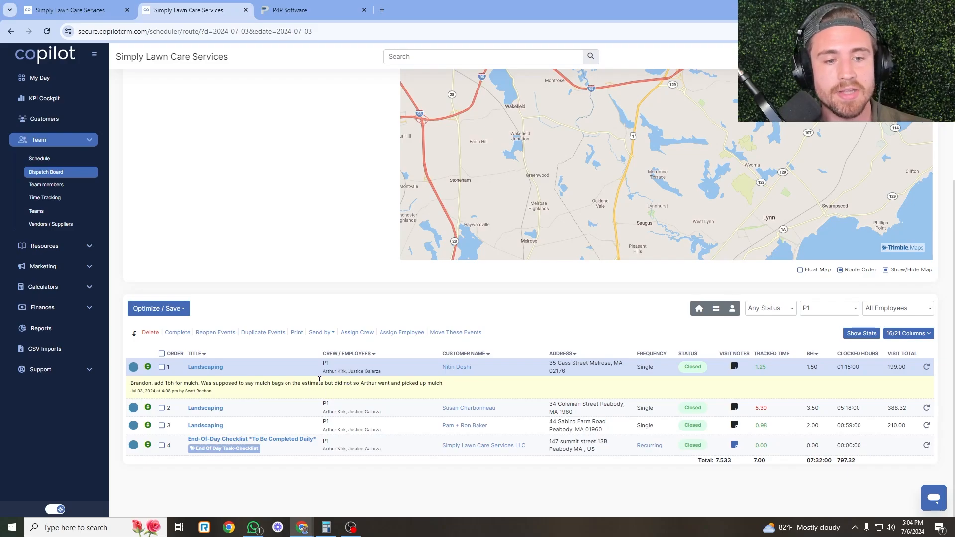
pyautogui.moveTo(175, 385); pyautogui.dragTo(168, 383)
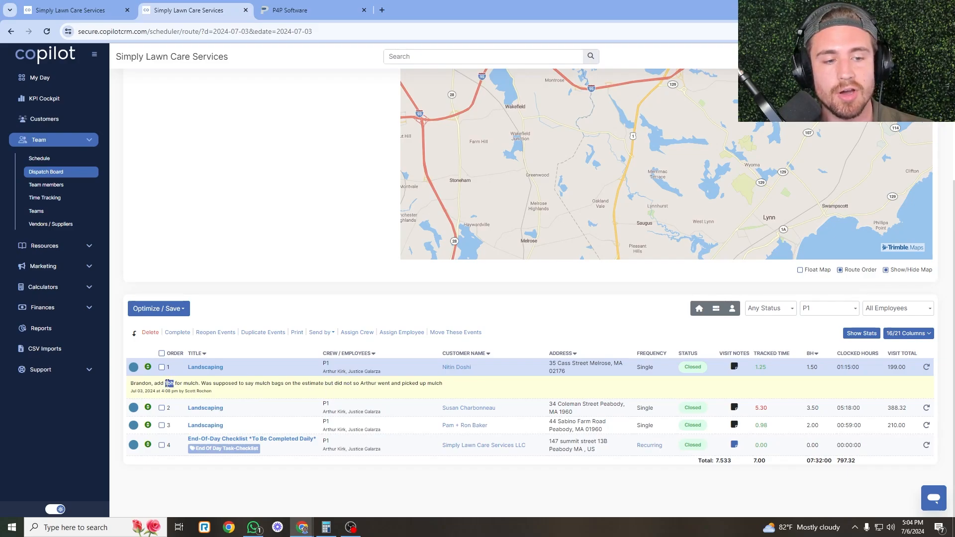
pyautogui.click(156, 383)
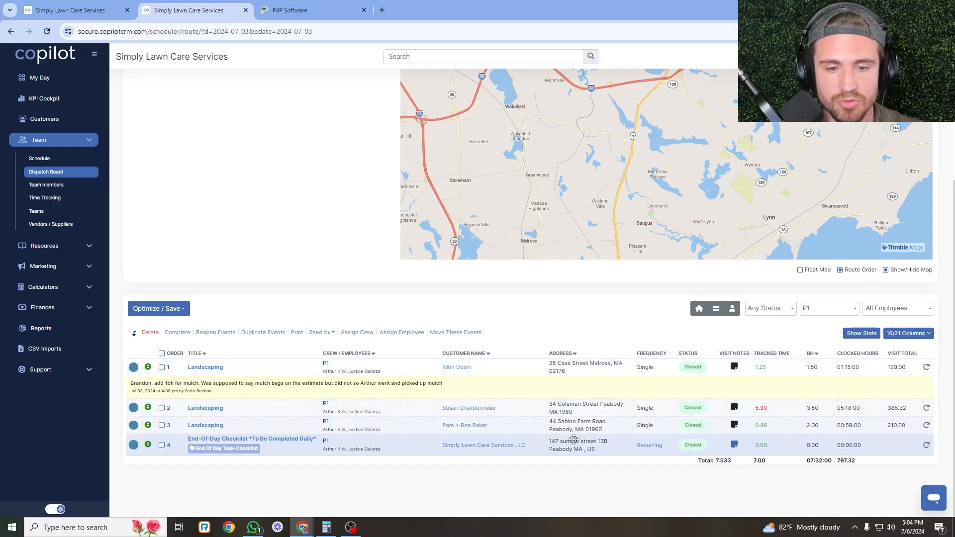
pyautogui.click(161, 353)
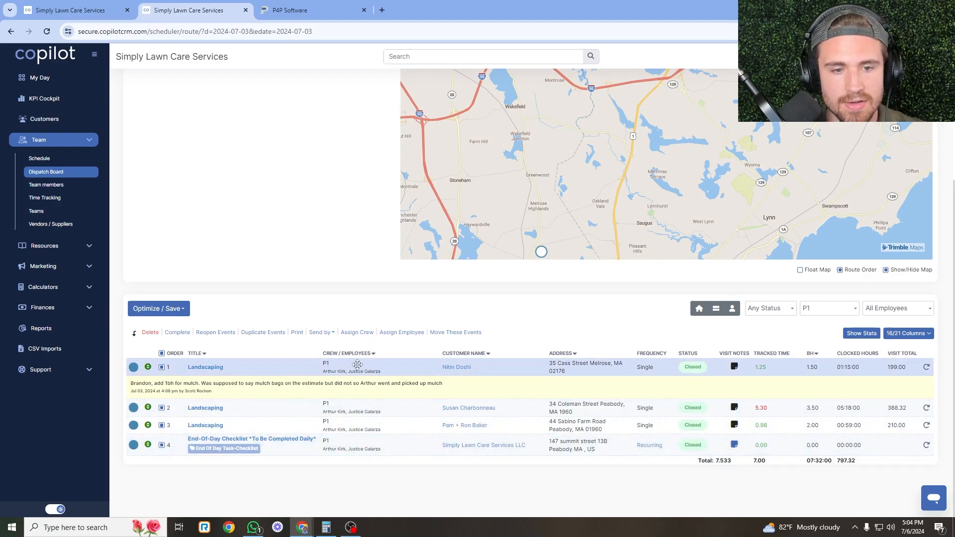
pyautogui.click(282, 7)
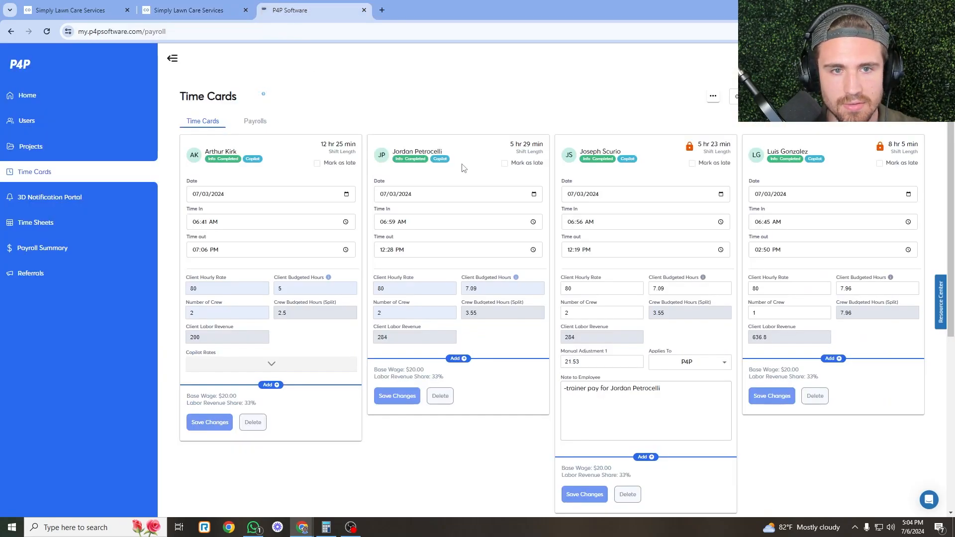
# Scroll through the 07/03/2024 time cards, then return to Copilot's P1 invoice list.
pyautogui.scroll(-6, 646, 145)
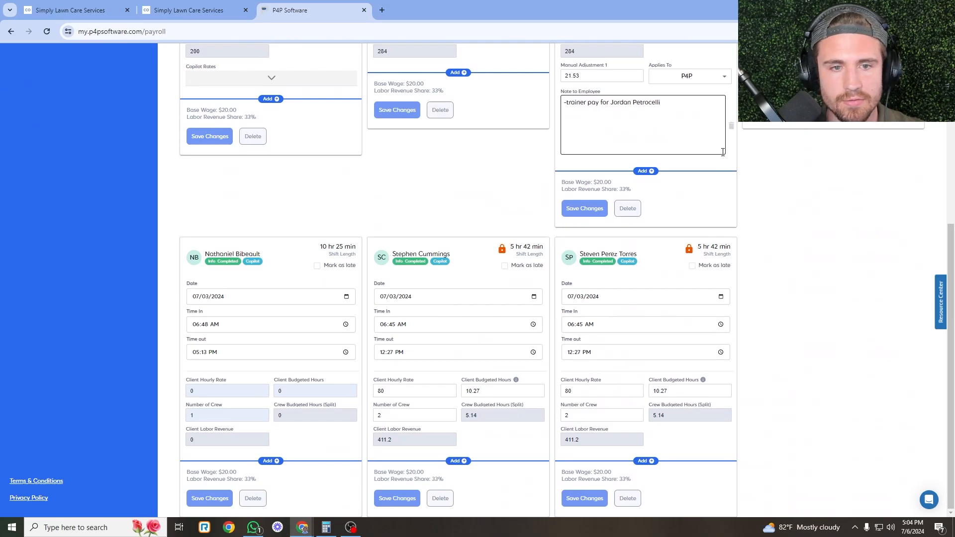
pyautogui.scroll(6, 383, 421)
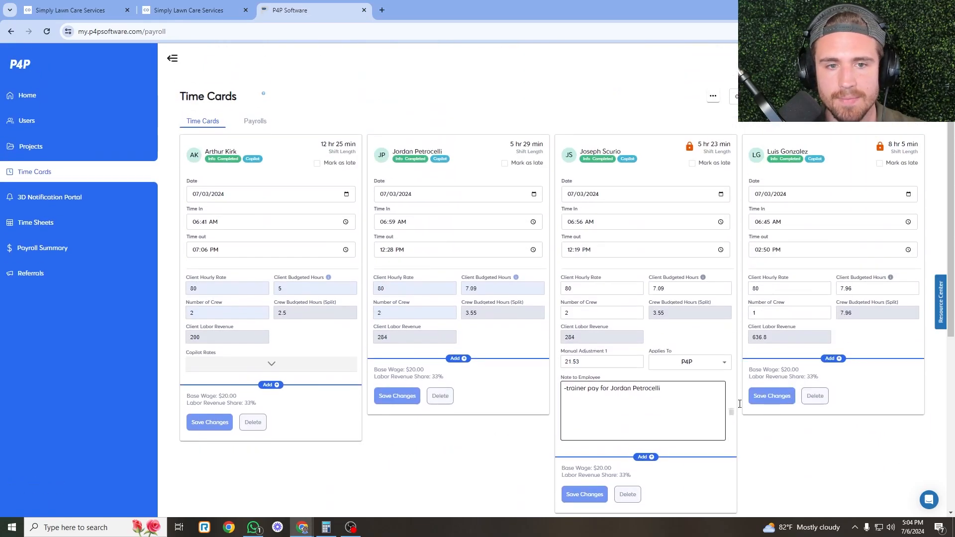
pyautogui.click(249, 8)
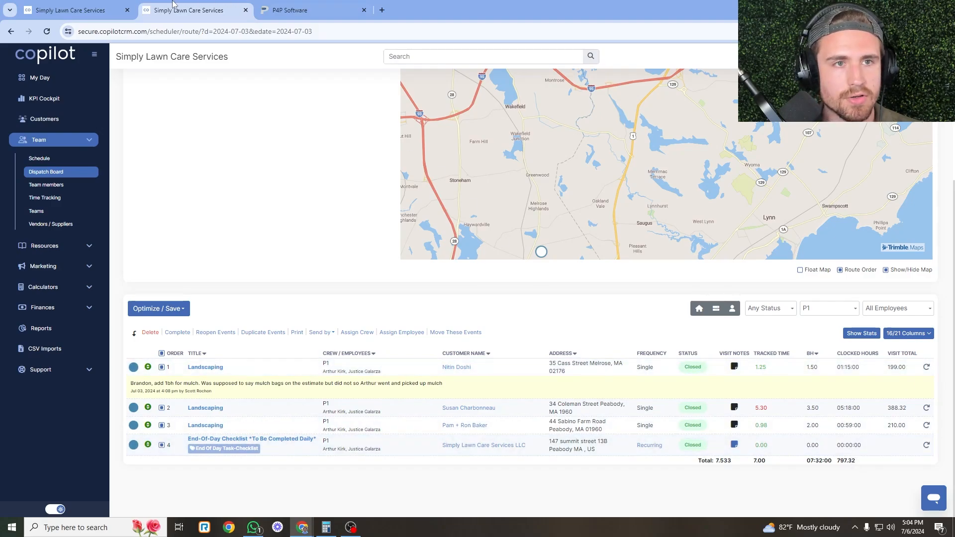
pyautogui.hotkey('ctrl', 'shift', 'Tab')
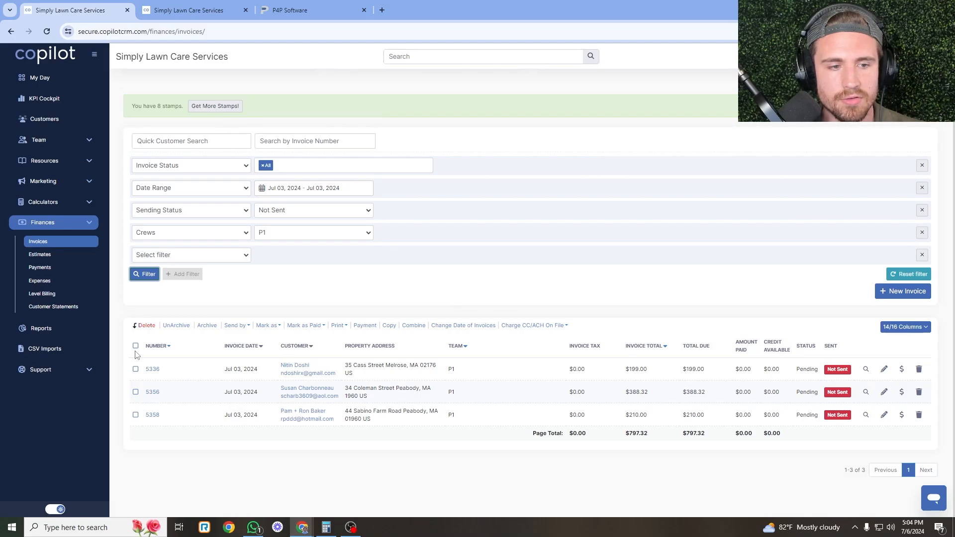
# Select all three P1 invoices and batch-charge them to the credit cards on file.
pyautogui.click(135, 347)
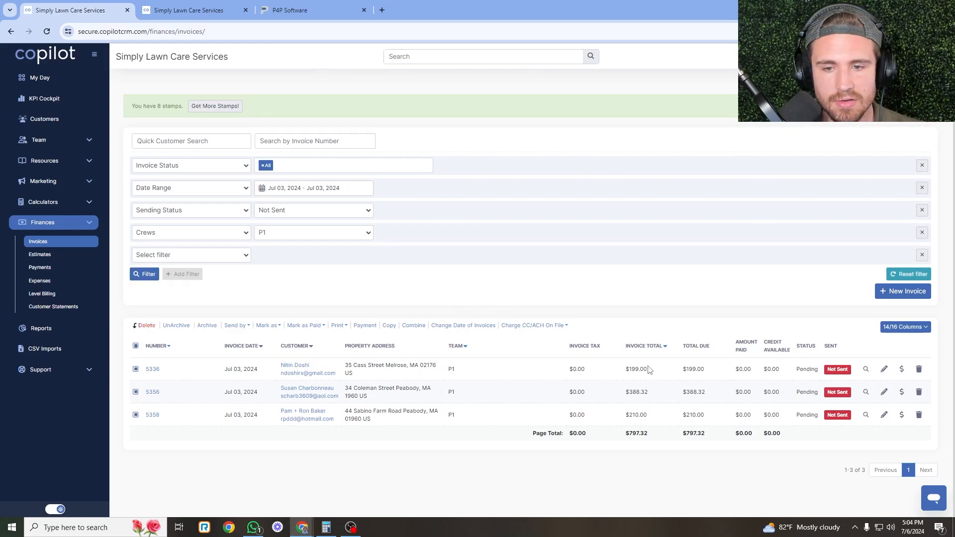
pyautogui.click(187, 6)
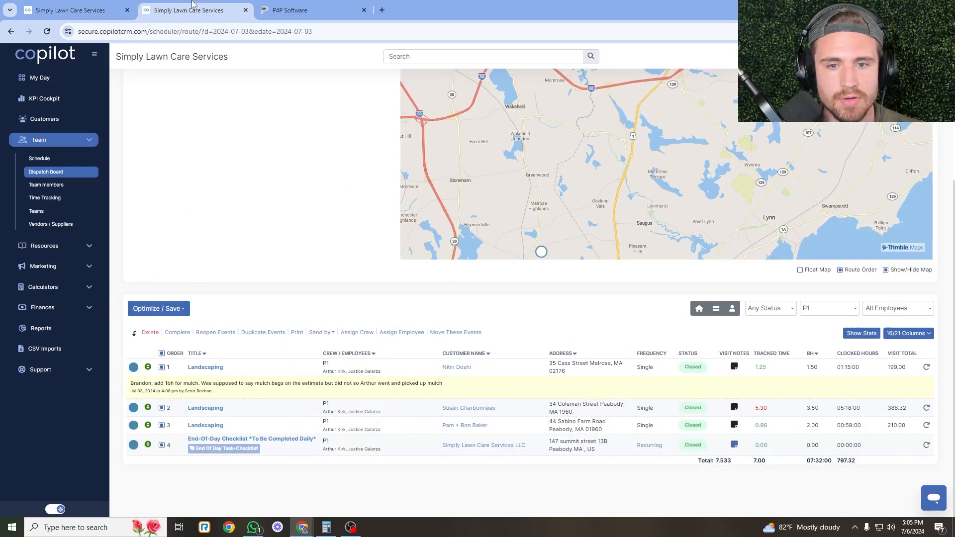
pyautogui.hotkey('ctrl', 'shift', 'Tab')
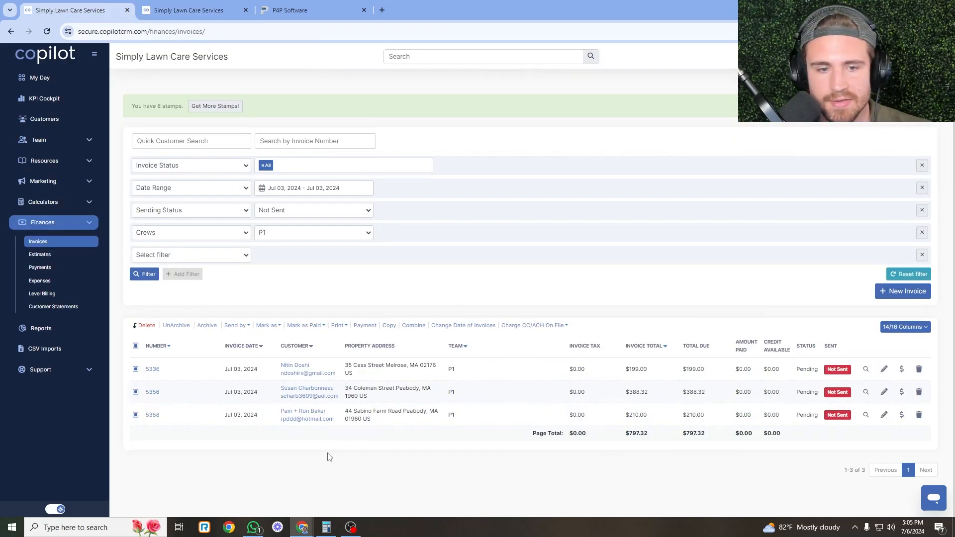
pyautogui.click(529, 327)
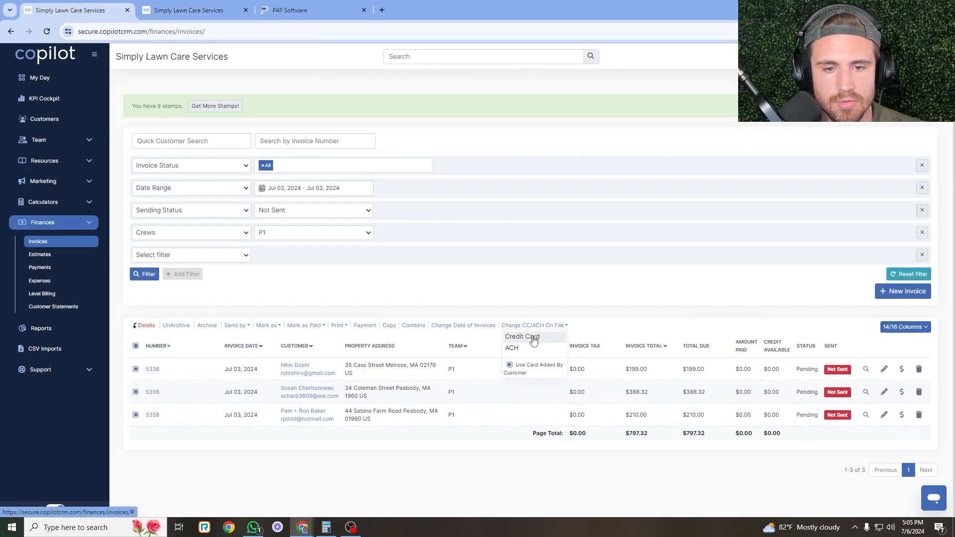
pyautogui.click(517, 336)
pyautogui.click(788, 162)
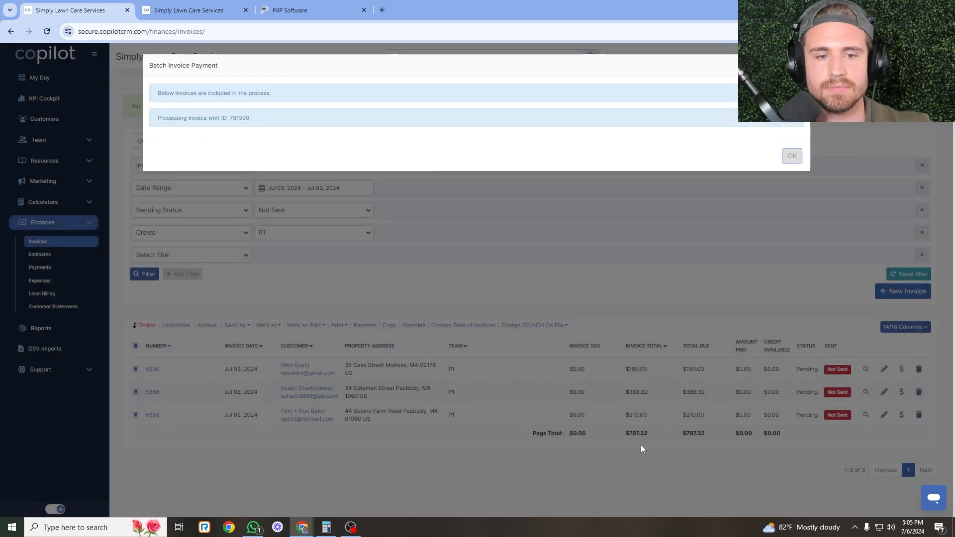
# Set the first time card's clock-in time to 06:45 AM.
pyautogui.click(218, 10)
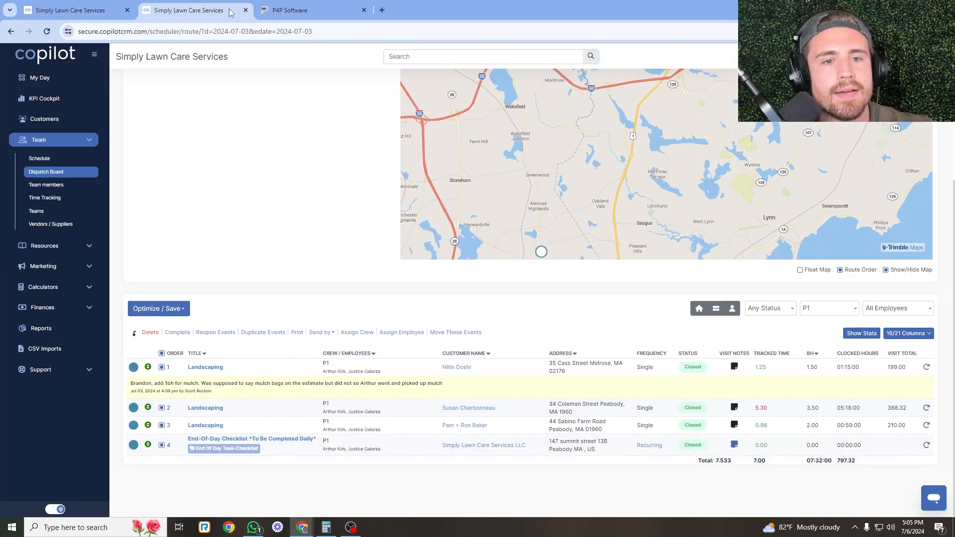
pyautogui.click(308, 10)
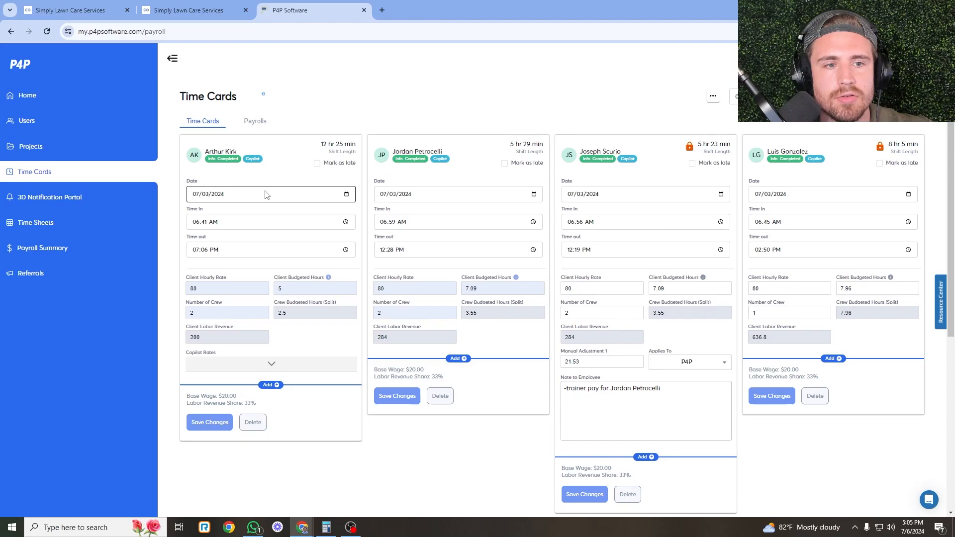
pyautogui.click(345, 221)
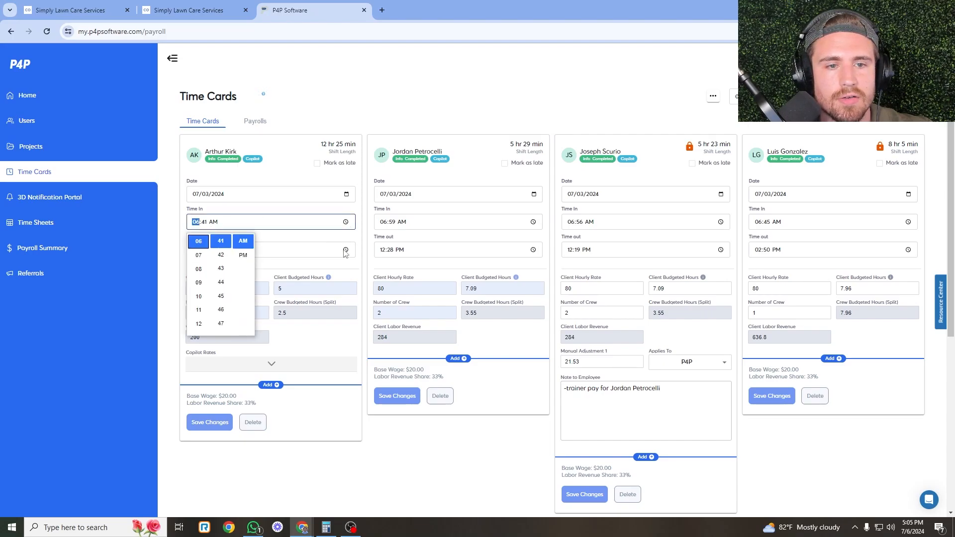
pyautogui.click(221, 294)
pyautogui.click(400, 466)
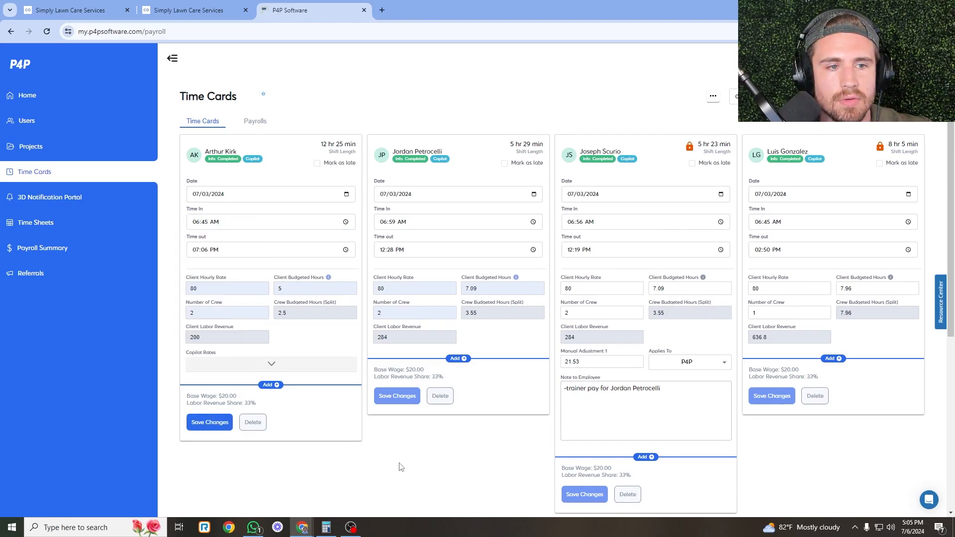
# Enter 7 as the first card's budgeted hours, checking against the dispatch board.
pyautogui.click(189, 10)
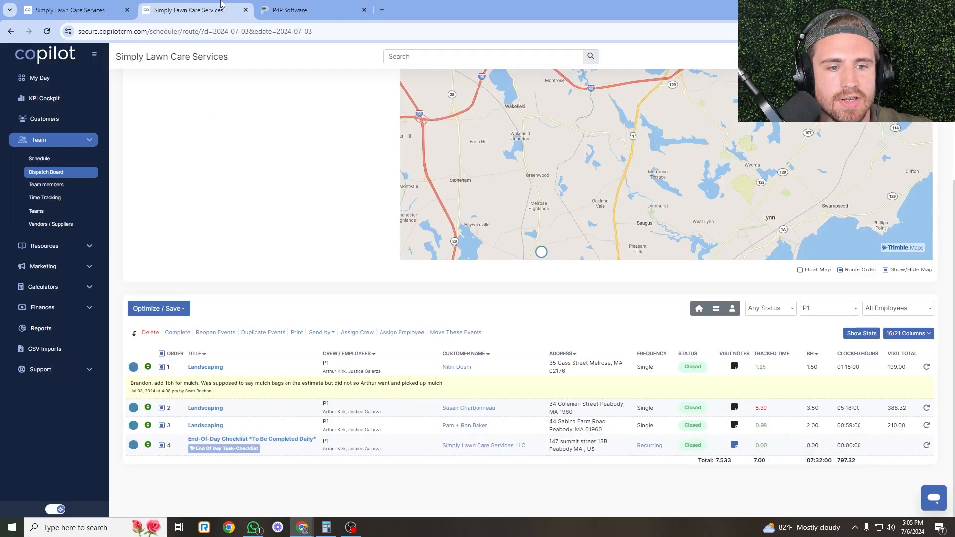
pyautogui.click(321, 10)
pyautogui.doubleClick(313, 289)
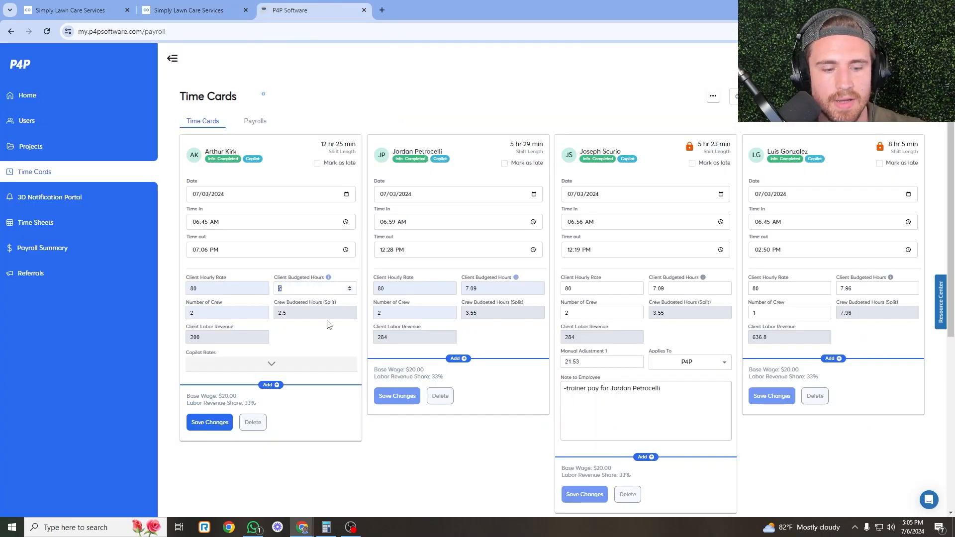
pyautogui.write('7')
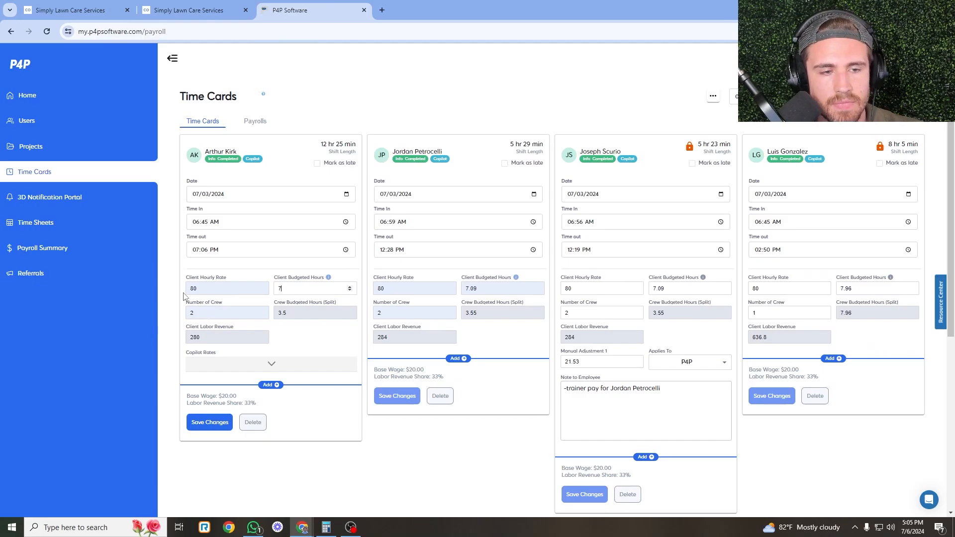
# Change the first card's Number of Crew to 1 and save, making revenue 560.
pyautogui.click(189, 10)
pyautogui.click(290, 11)
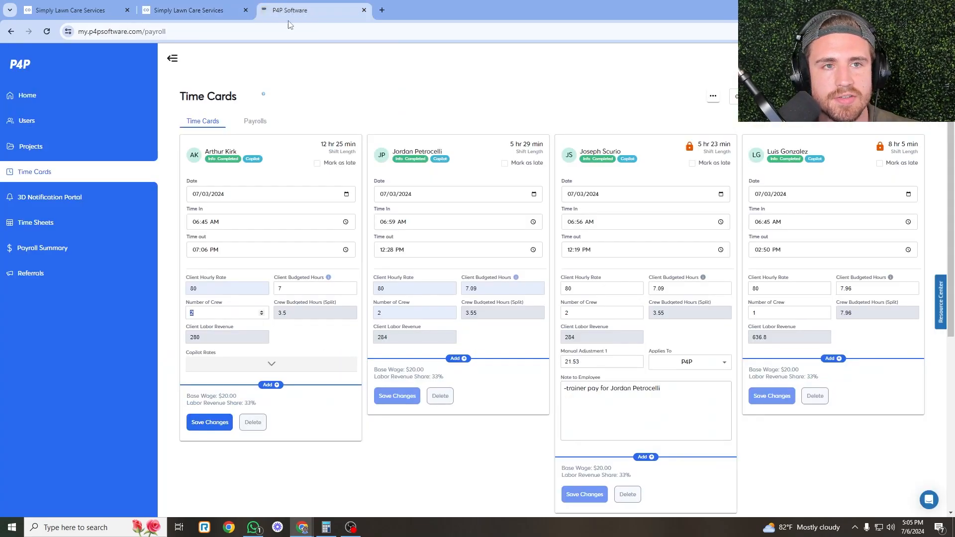
pyautogui.click(221, 310)
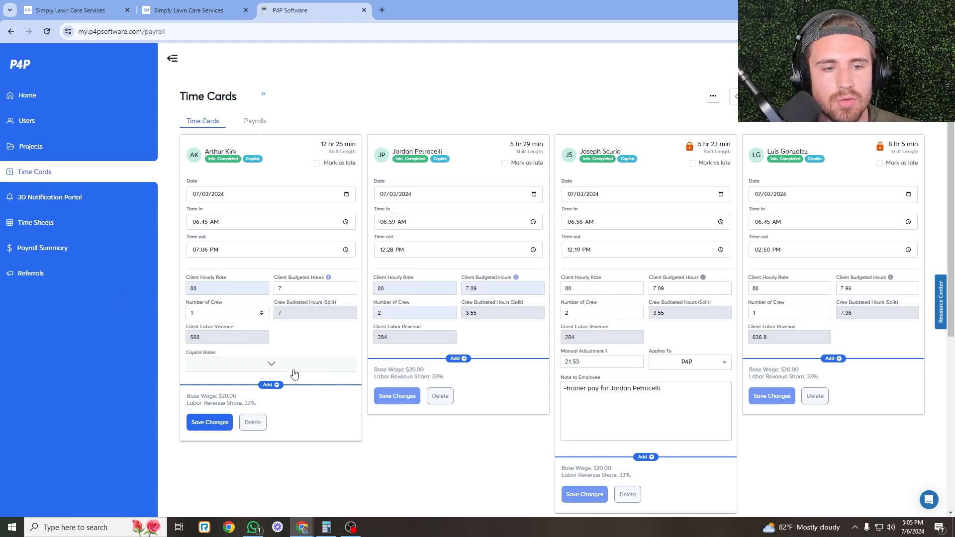
pyautogui.click(221, 421)
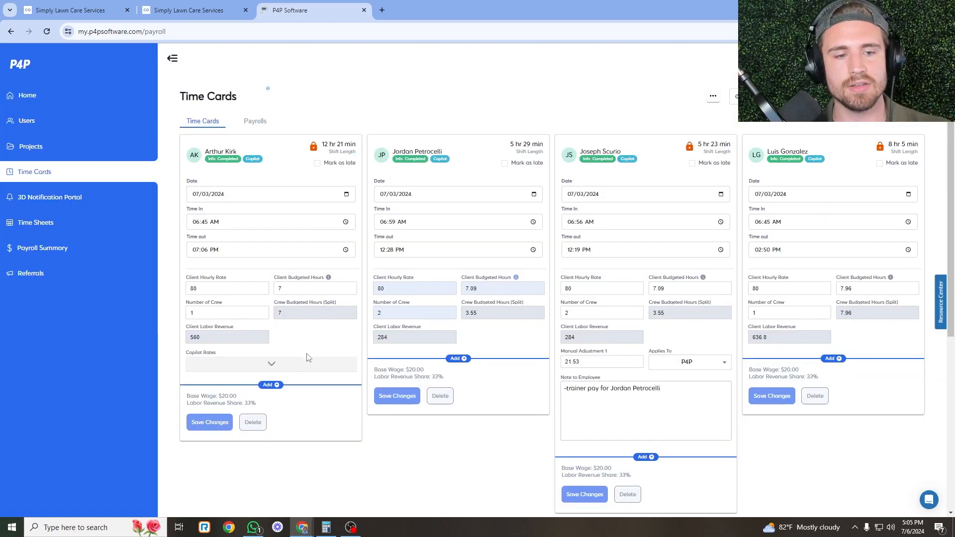
pyautogui.click(306, 359)
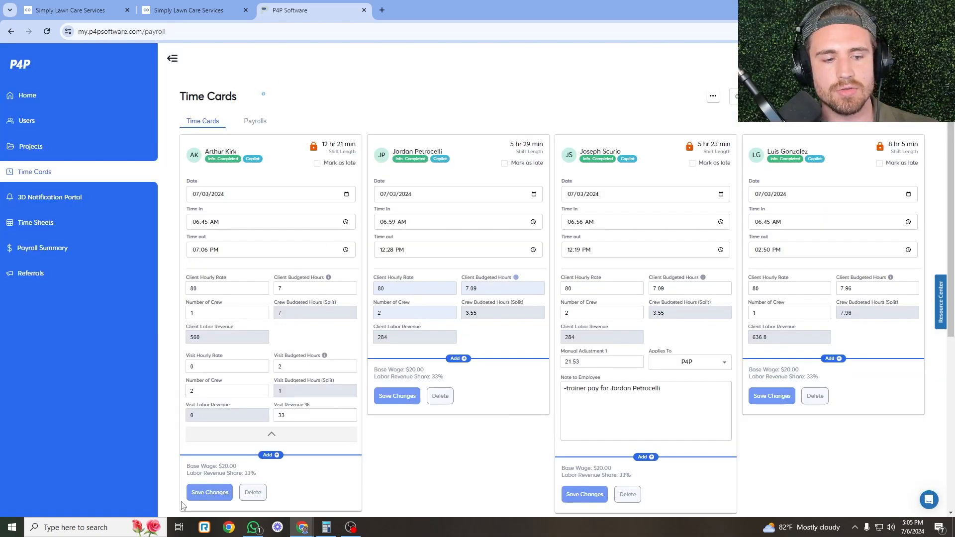
pyautogui.click(357, 369)
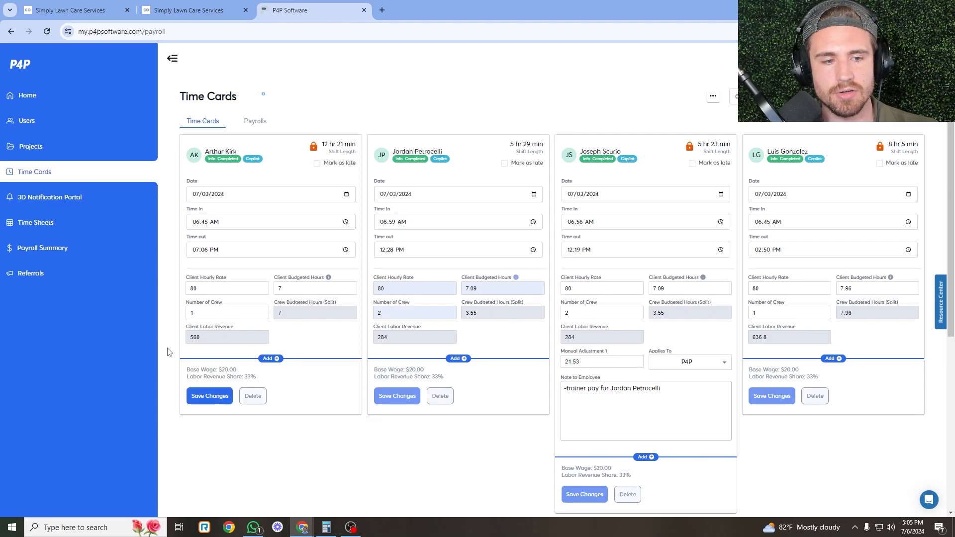
pyautogui.click(210, 397)
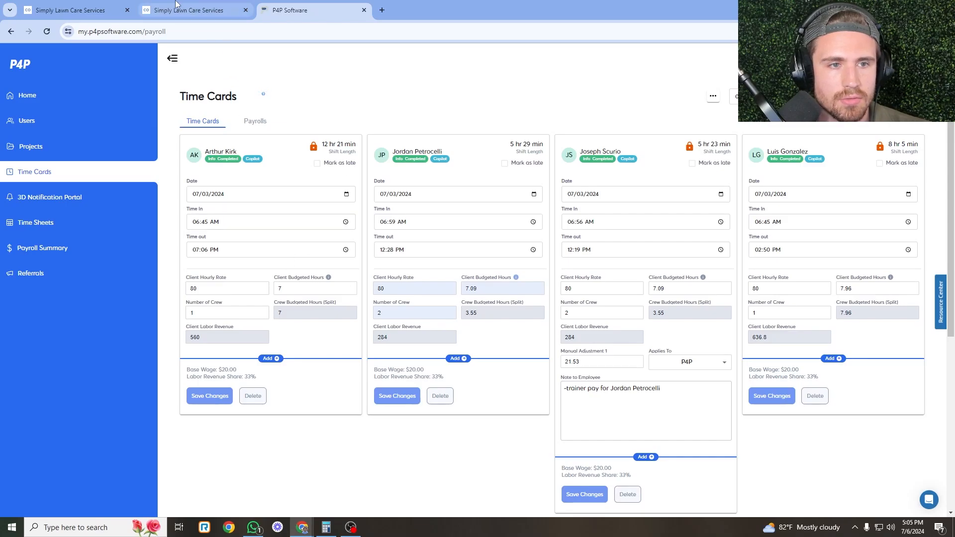
pyautogui.click(189, 10)
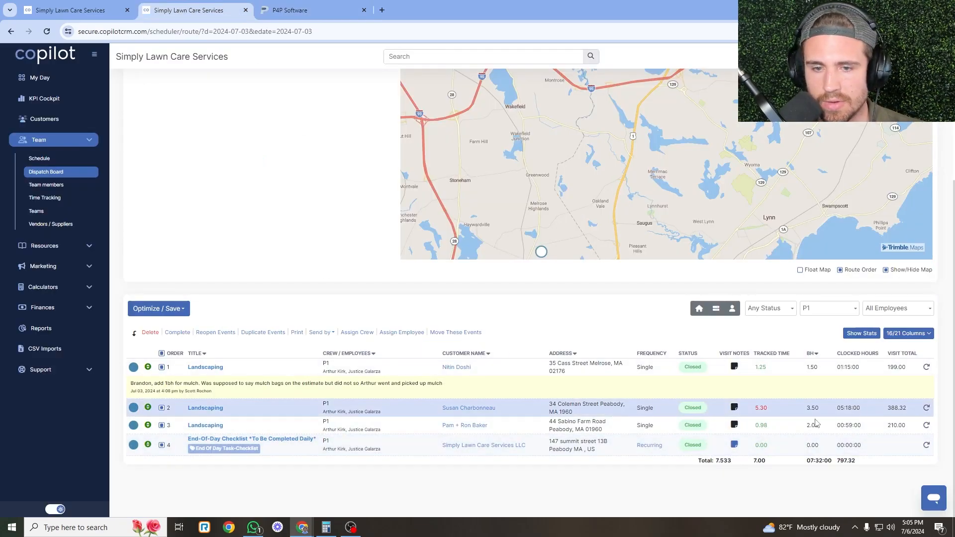
# Dismiss the batch payment results and email the three paid P1 invoices.
pyautogui.hotkey('ctrl', '1')
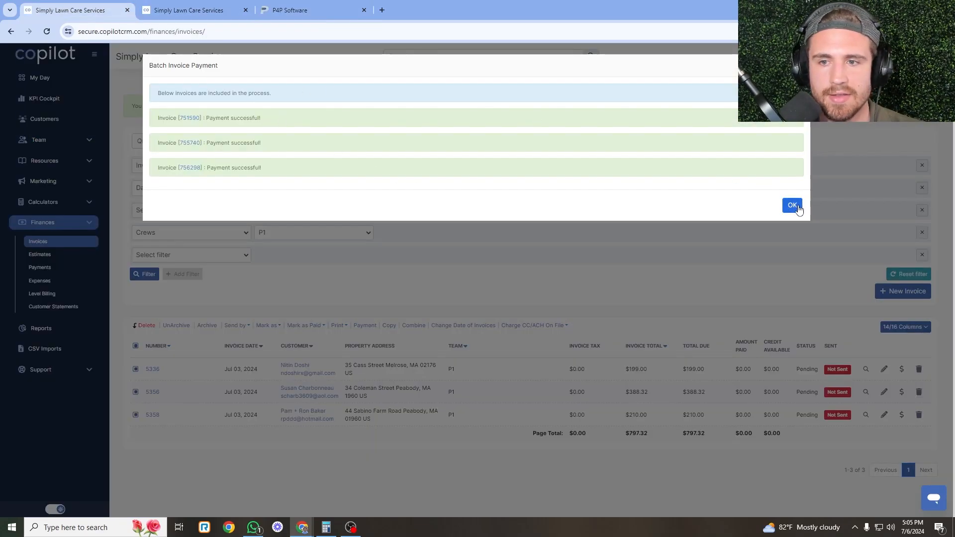
pyautogui.click(792, 205)
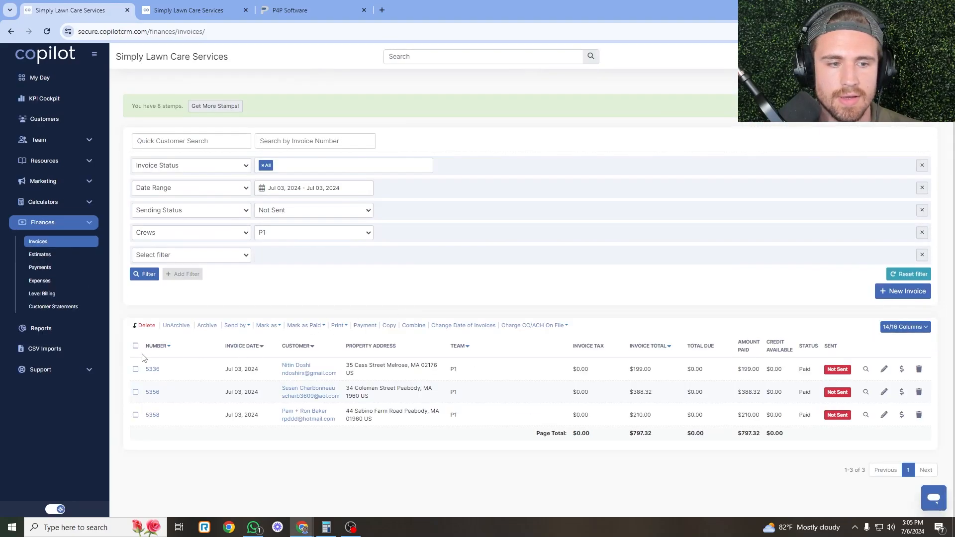
pyautogui.click(237, 325)
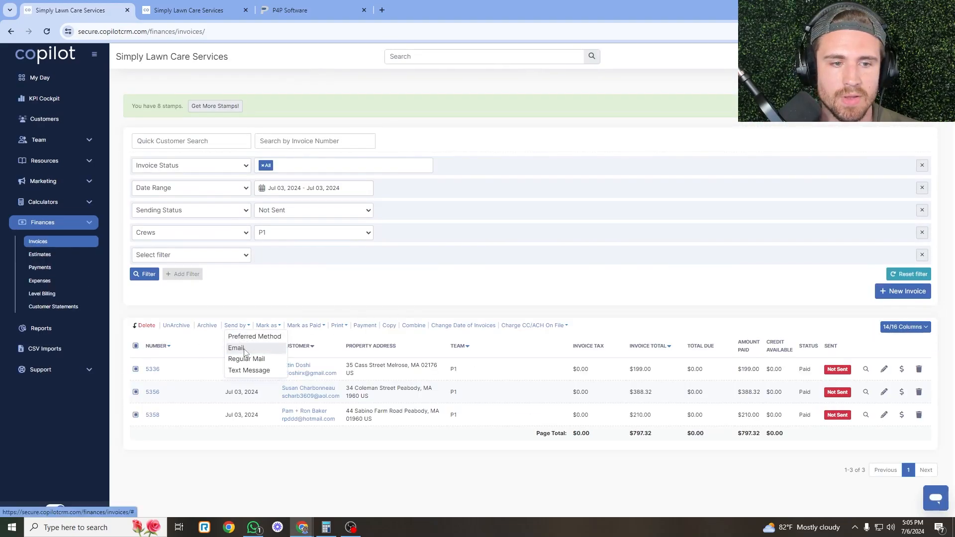
pyautogui.click(236, 347)
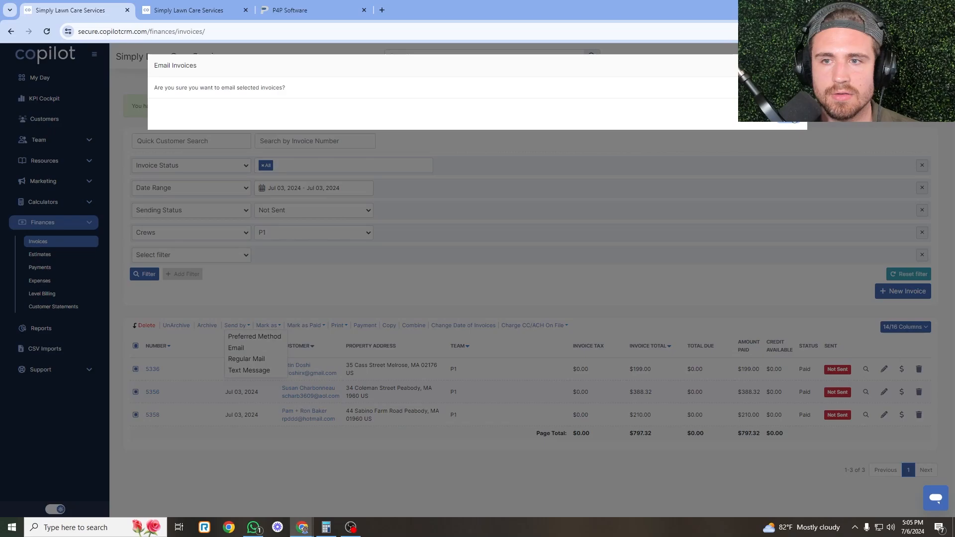
pyautogui.click(790, 118)
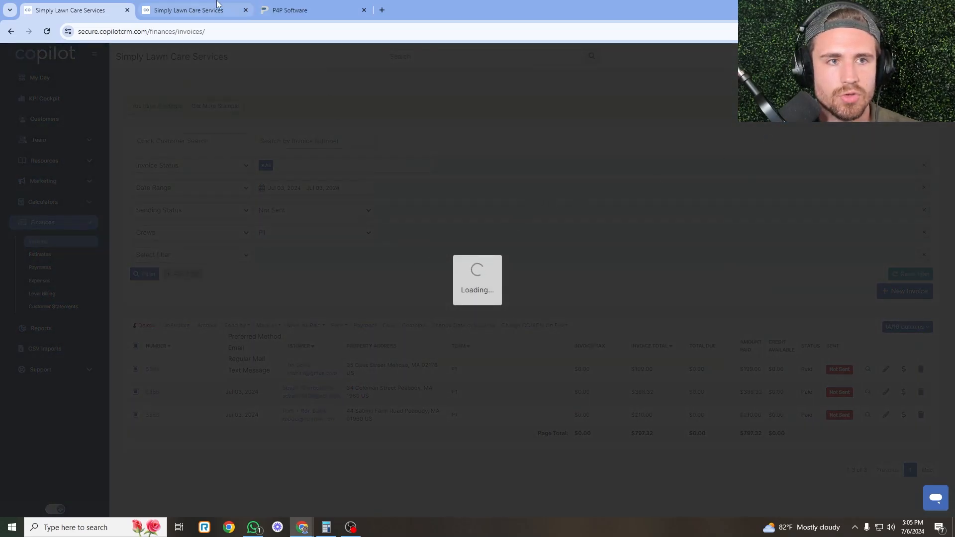
# Uncheck the end-of-day checklist row and email P1's customers the Feedback After Service (Stoneham) template.
pyautogui.click(217, 4)
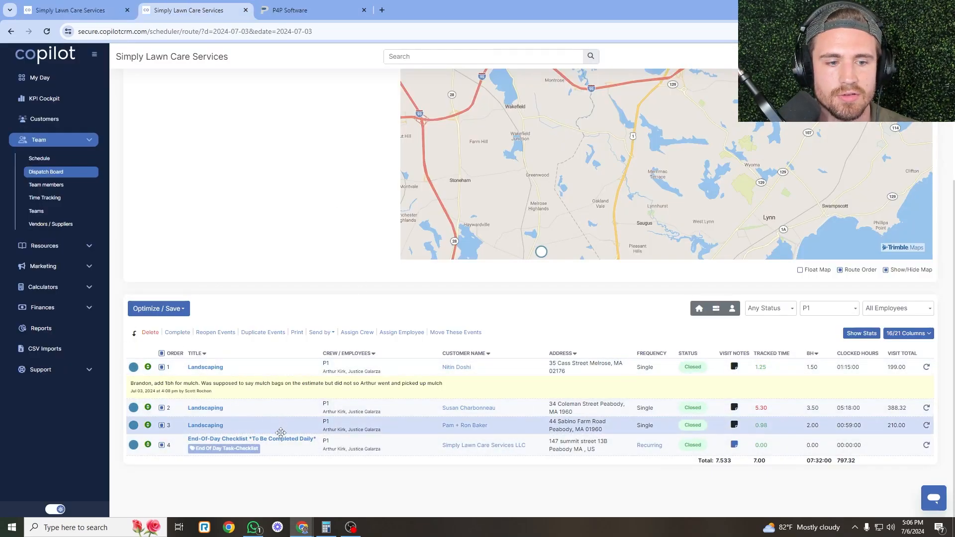
pyautogui.click(162, 445)
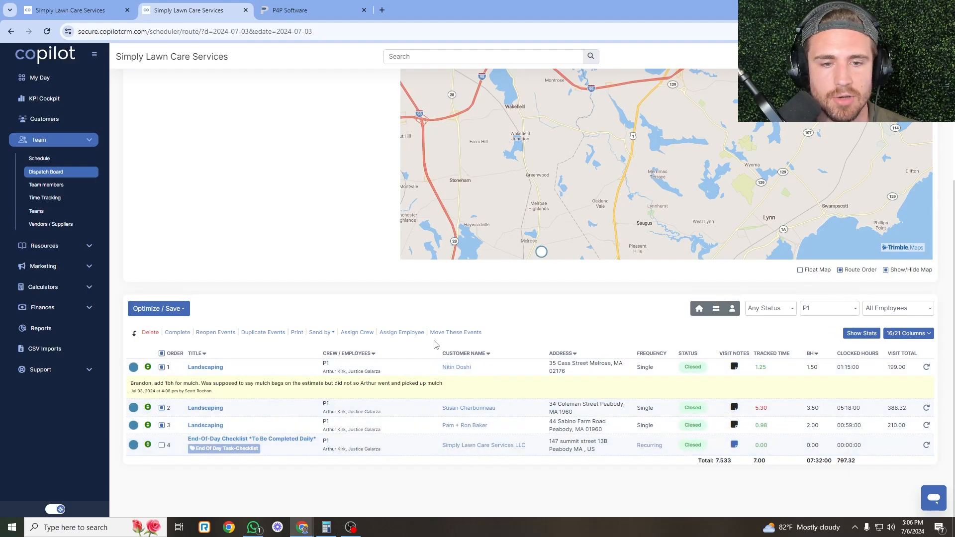
pyautogui.click(319, 338)
pyautogui.click(326, 351)
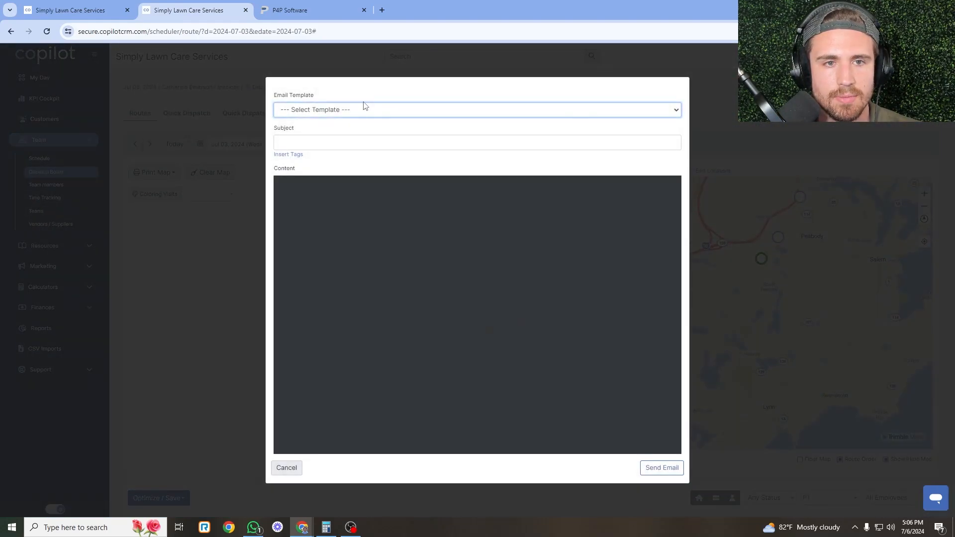
pyautogui.click(366, 109)
pyautogui.scroll(-5, 348, 189)
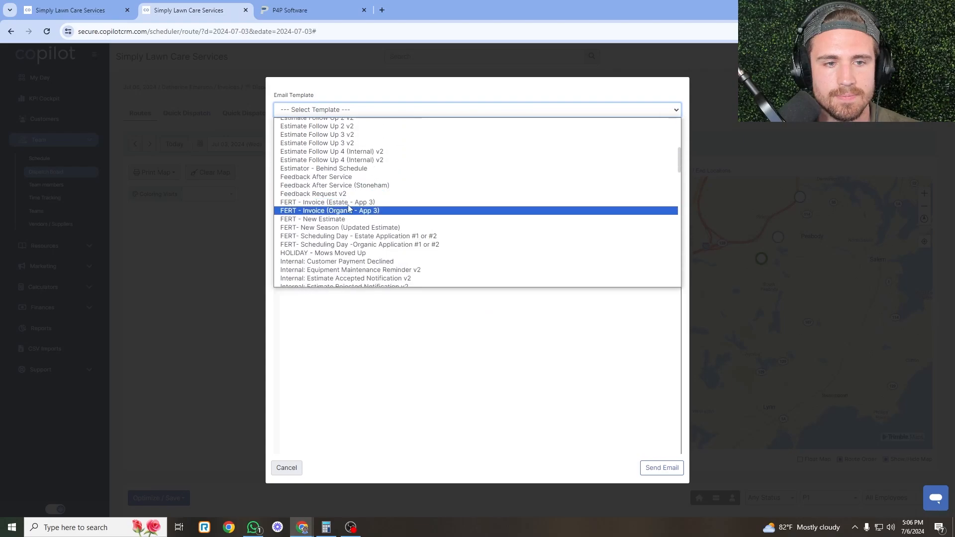
pyautogui.click(347, 186)
pyautogui.click(662, 467)
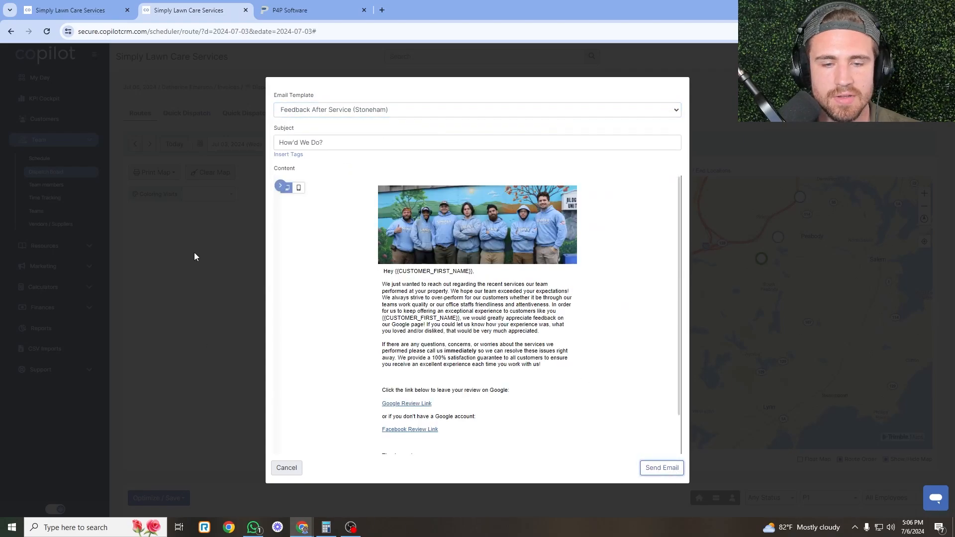
pyautogui.scroll(-4, 354, 360)
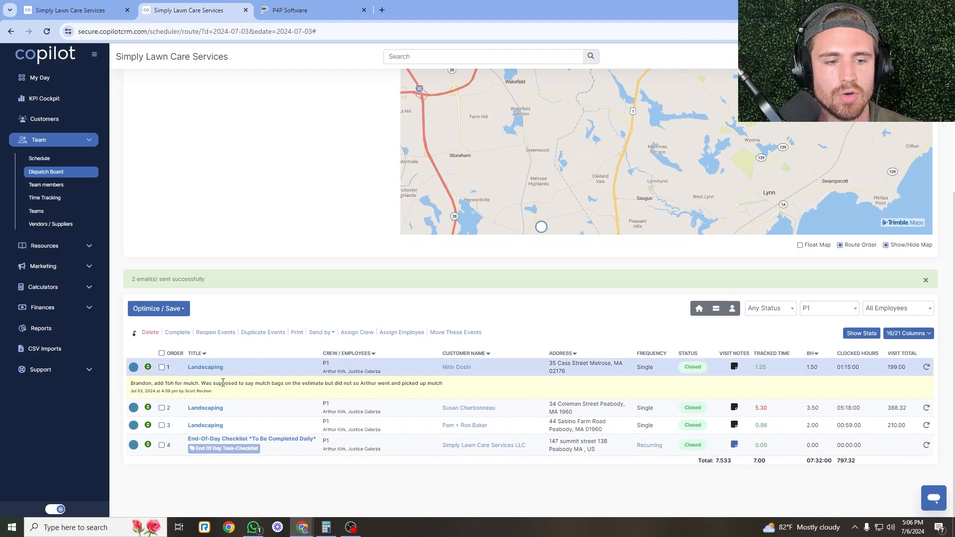
pyautogui.hotkey('ctrl', 'Tab')
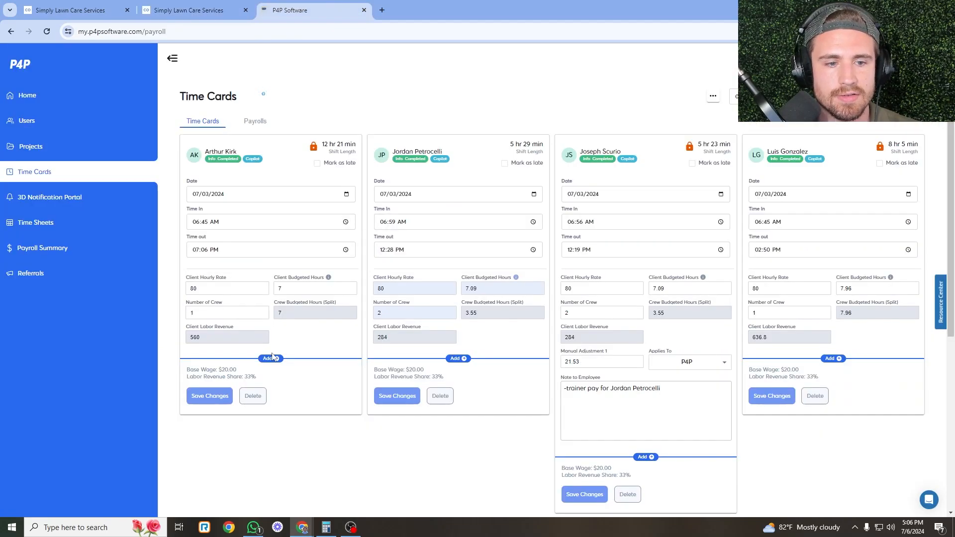
# Add a Manual Adjustment line to the first time card, with Calculator showing 80 beside it.
pyautogui.click(272, 358)
pyautogui.click(303, 397)
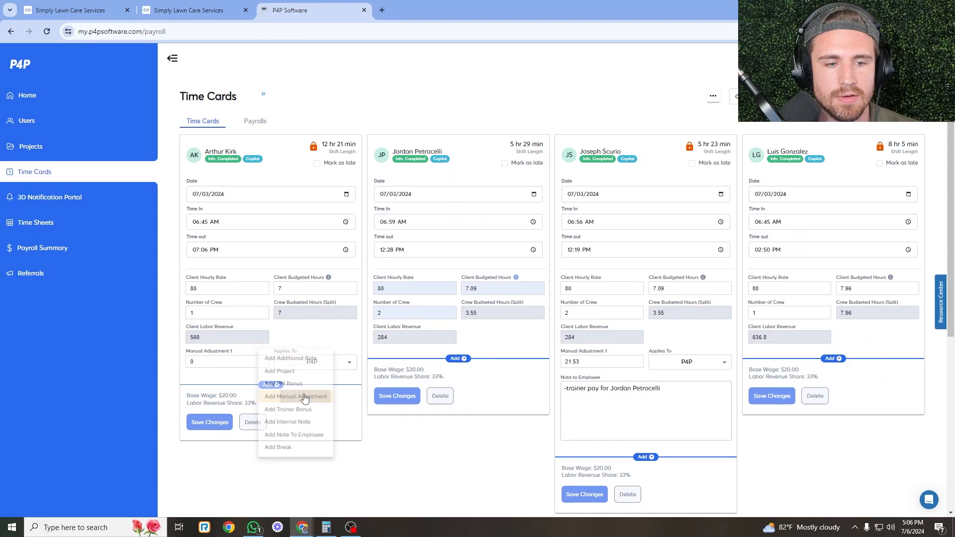
pyautogui.click(326, 527)
pyautogui.click(393, 163)
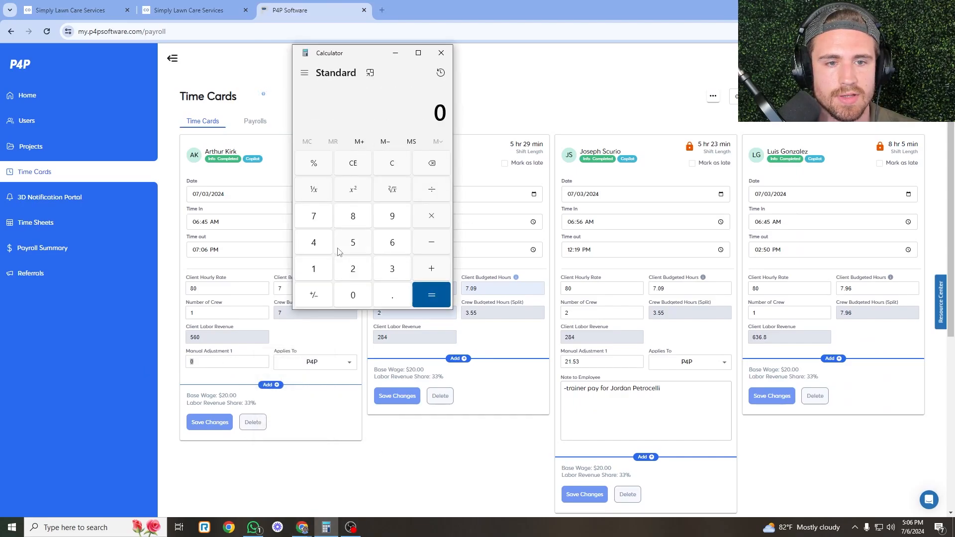
pyautogui.click(353, 215)
pyautogui.click(361, 301)
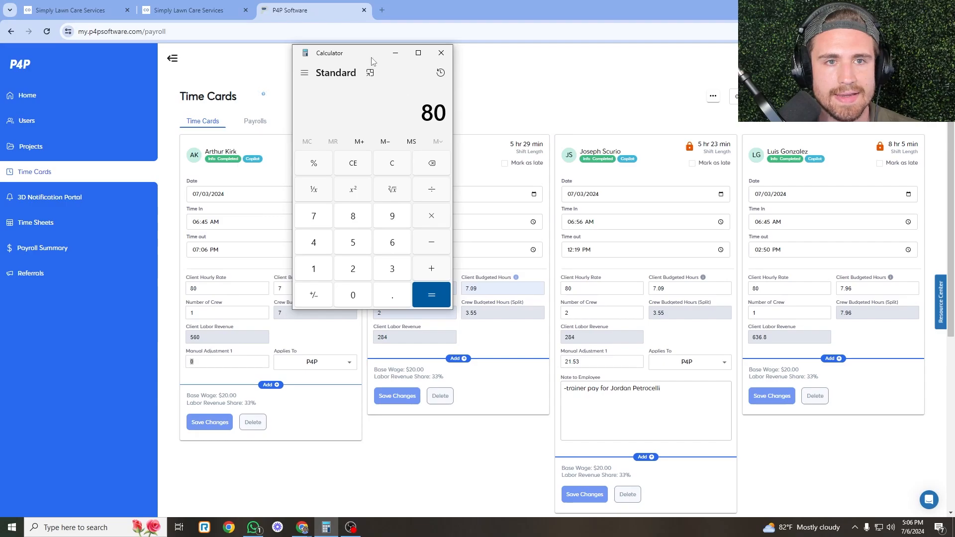
pyautogui.moveTo(371, 58); pyautogui.dragTo(582, 48)
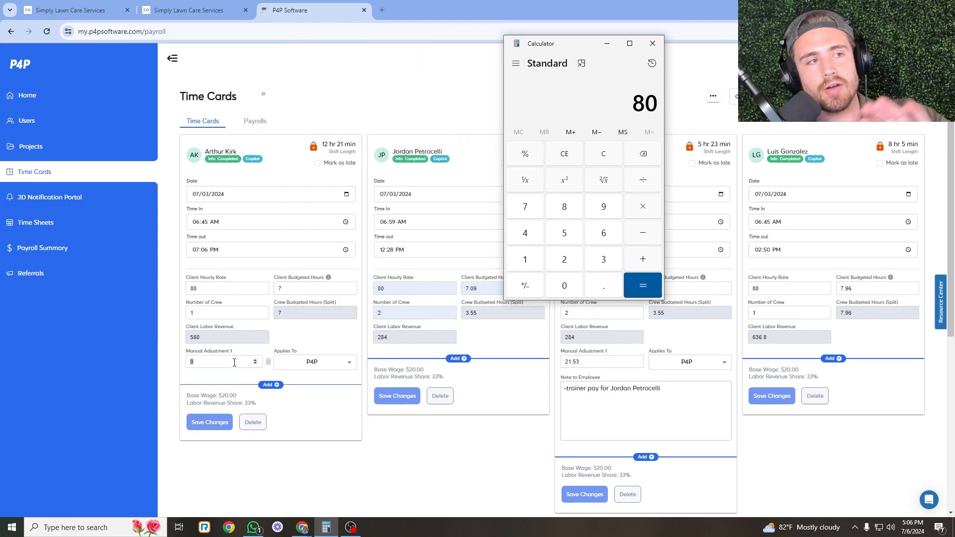
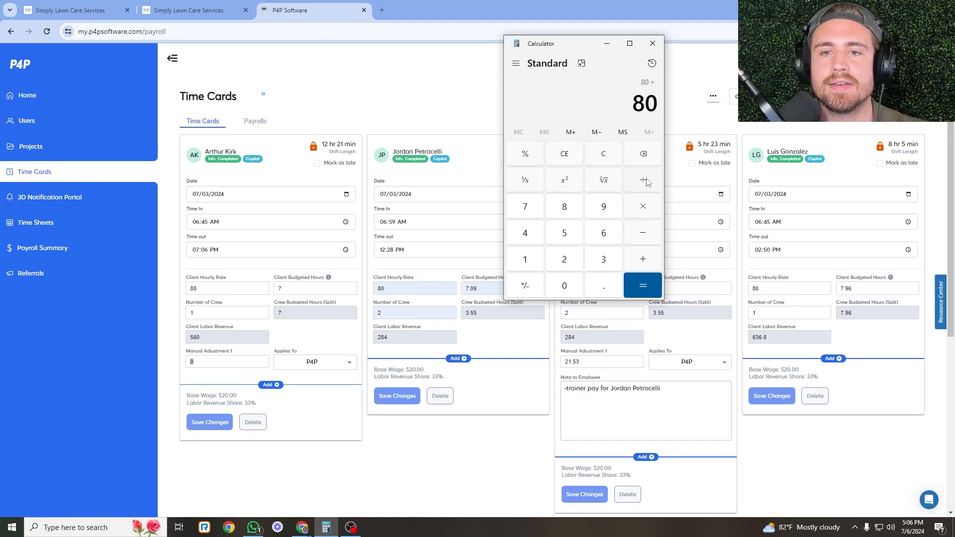
# Compute 80 × 0.33 in Calculator and enter 26.4 as the first time card's manual adjustment.
pyautogui.click(617, 282)
pyautogui.click(611, 264)
pyautogui.click(610, 265)
pyautogui.click(641, 286)
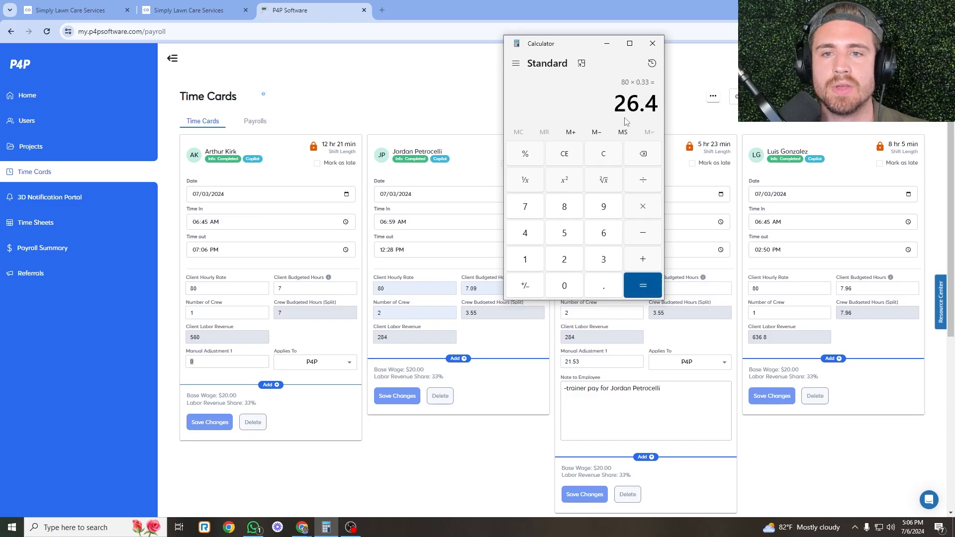
pyautogui.click(258, 362)
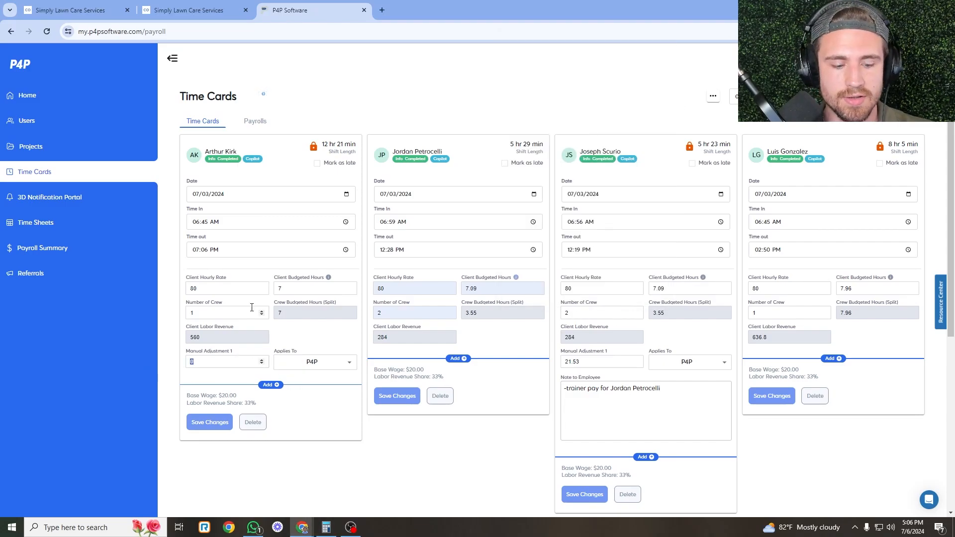
pyautogui.write('25')
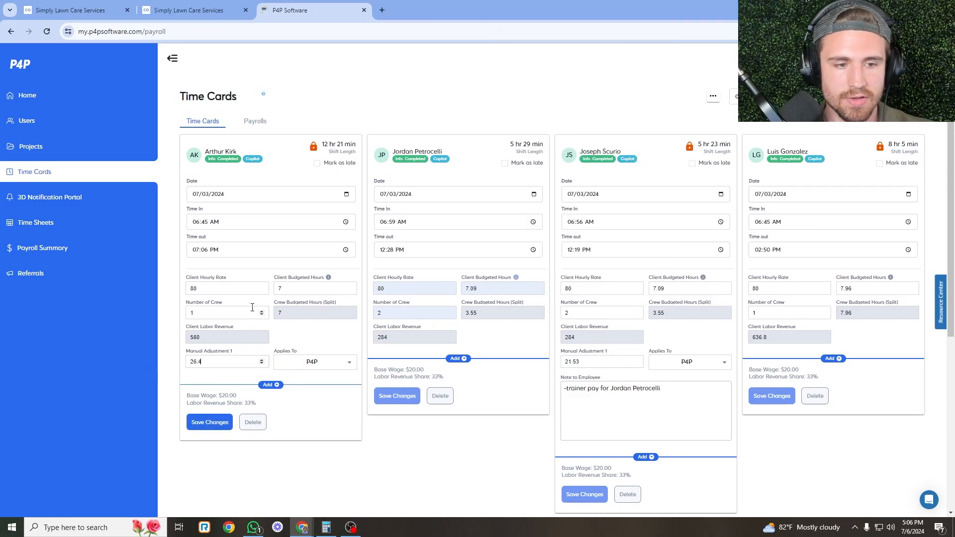
# Add and save an employee note explaining the extra hour for picking up mulch bags.
pyautogui.click(268, 385)
pyautogui.click(309, 458)
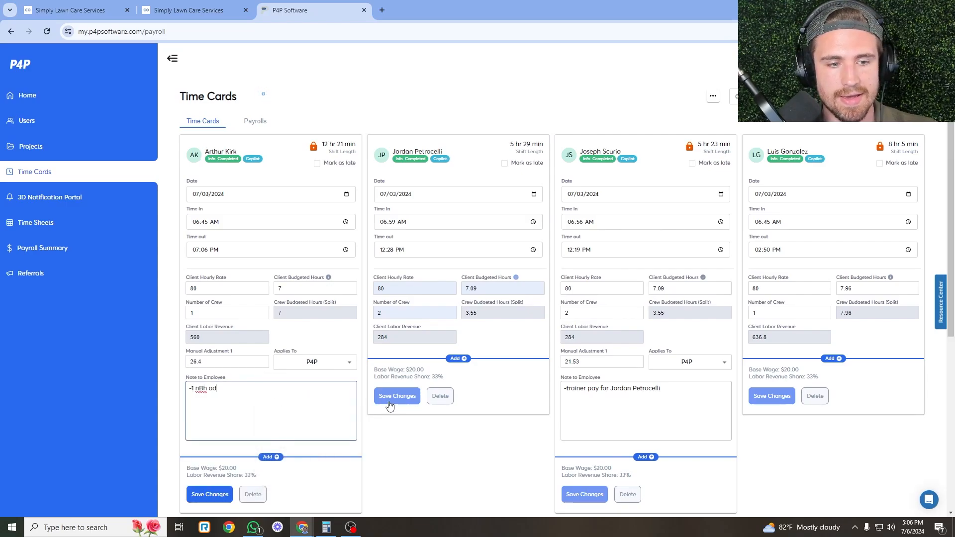
pyautogui.write('-1 nBh added for e')
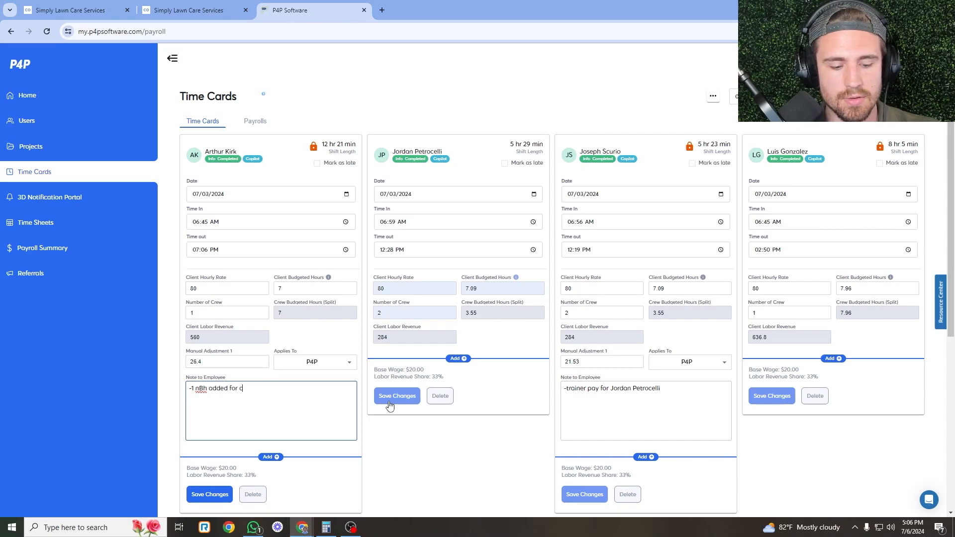
pyautogui.write('stimate not')
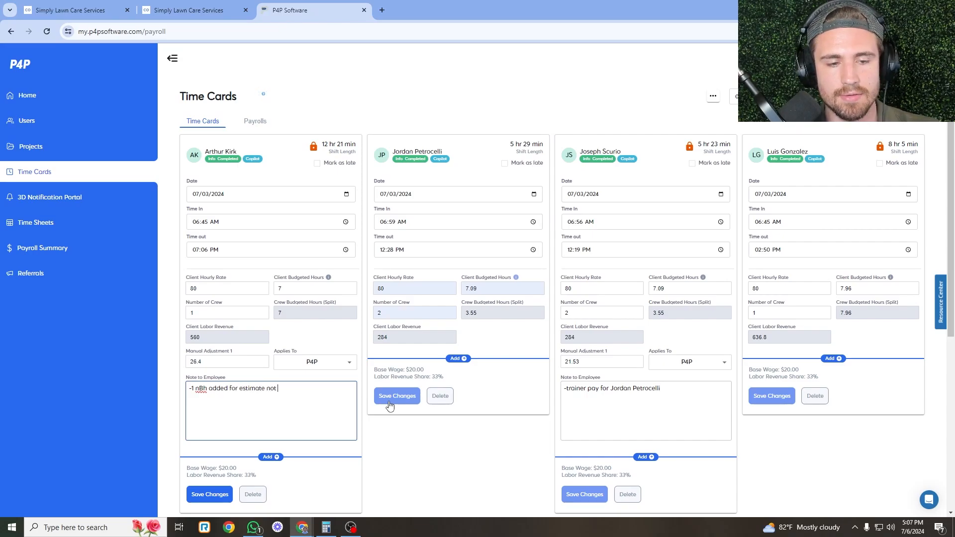
pyautogui.write(' mentioning ')
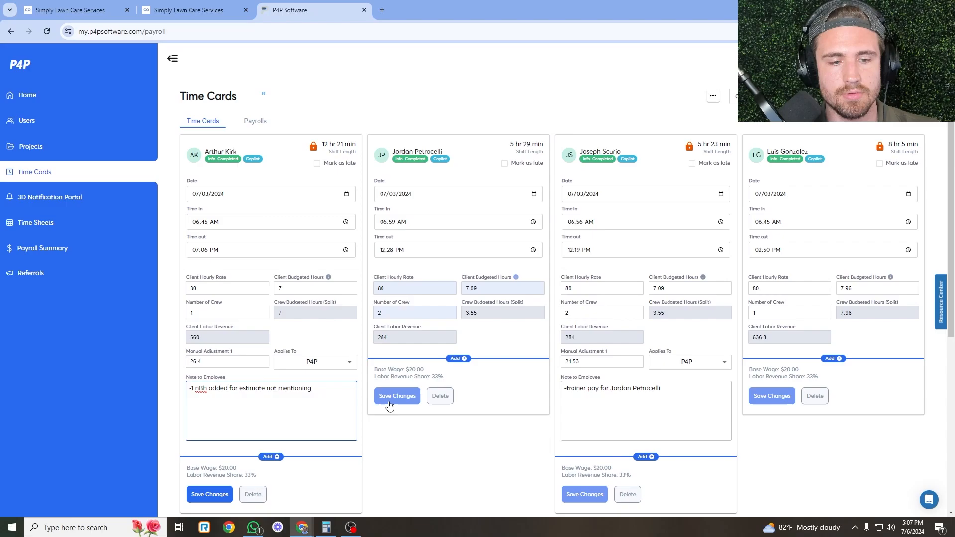
pyautogui.write('m')
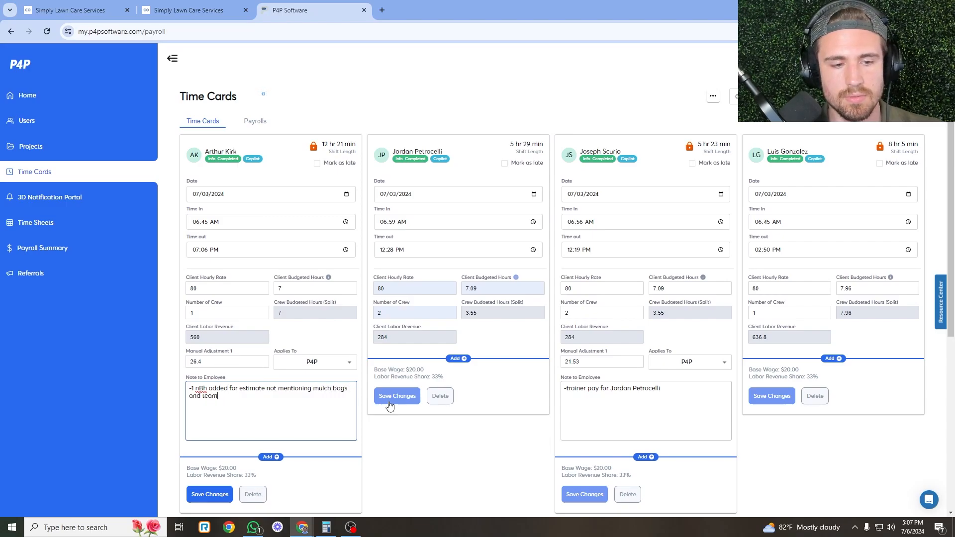
pyautogui.write('ulch bags and temo m member having to ')
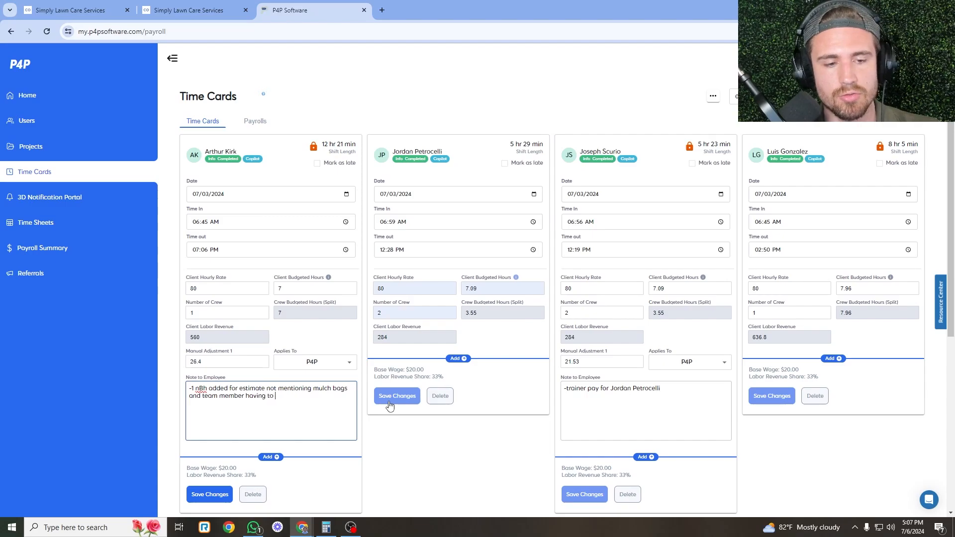
pyautogui.write('pick up mulch')
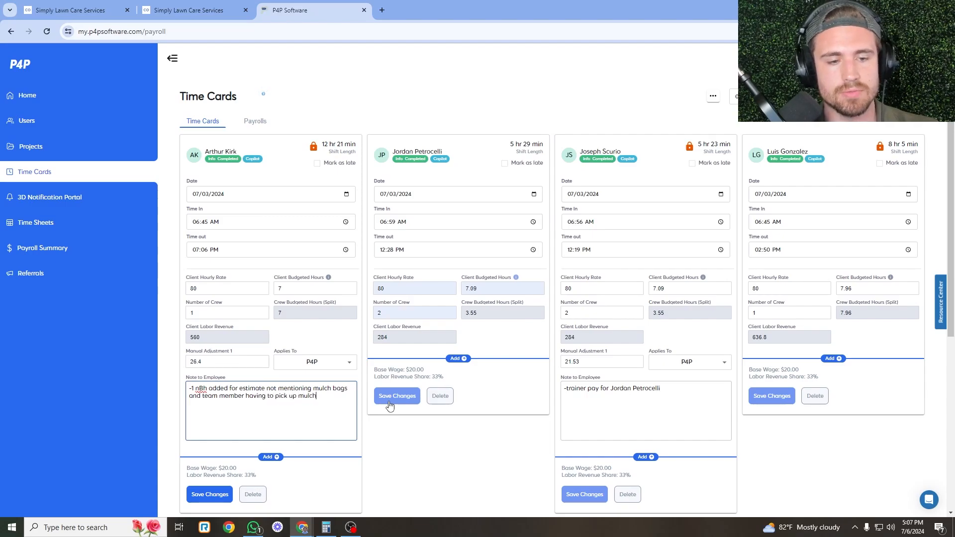
pyautogui.click(205, 493)
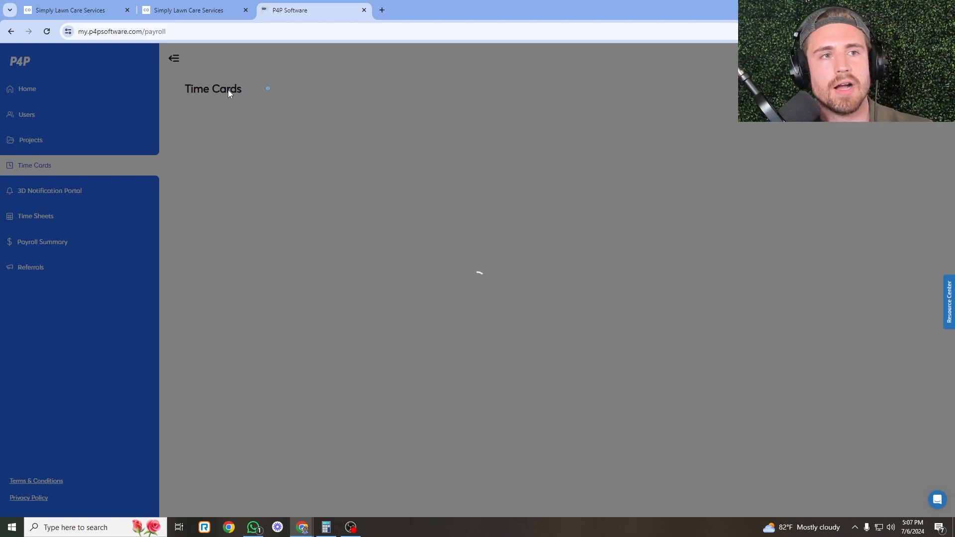
pyautogui.scroll(-1, 350, 338)
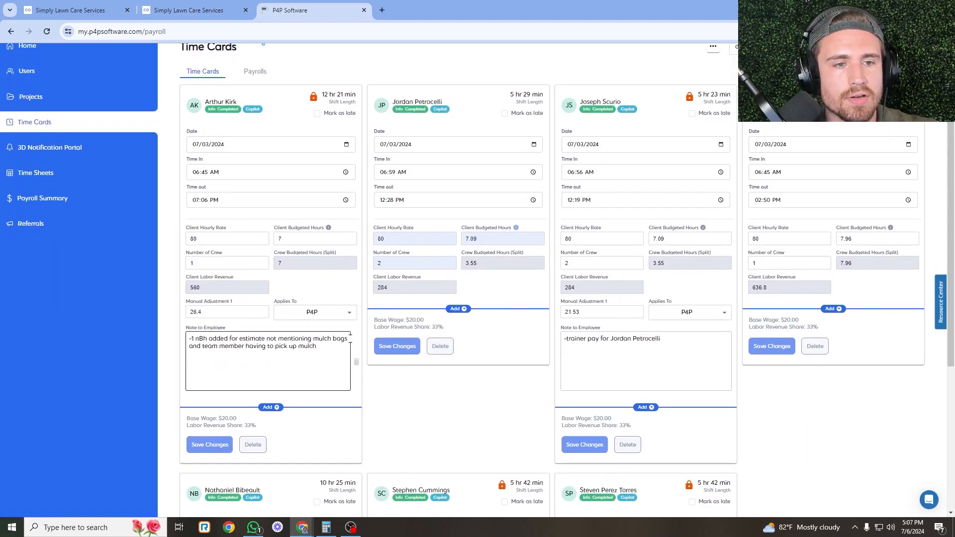
pyautogui.click(208, 6)
# Filter the unsent invoices list to crew P2.
pyautogui.click(70, 10)
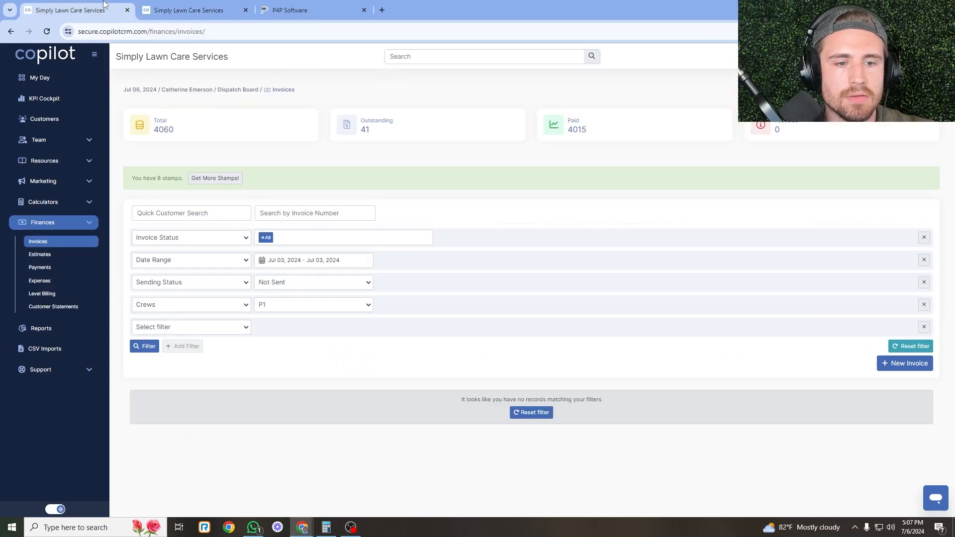
pyautogui.click(318, 305)
pyautogui.click(277, 417)
pyautogui.click(148, 348)
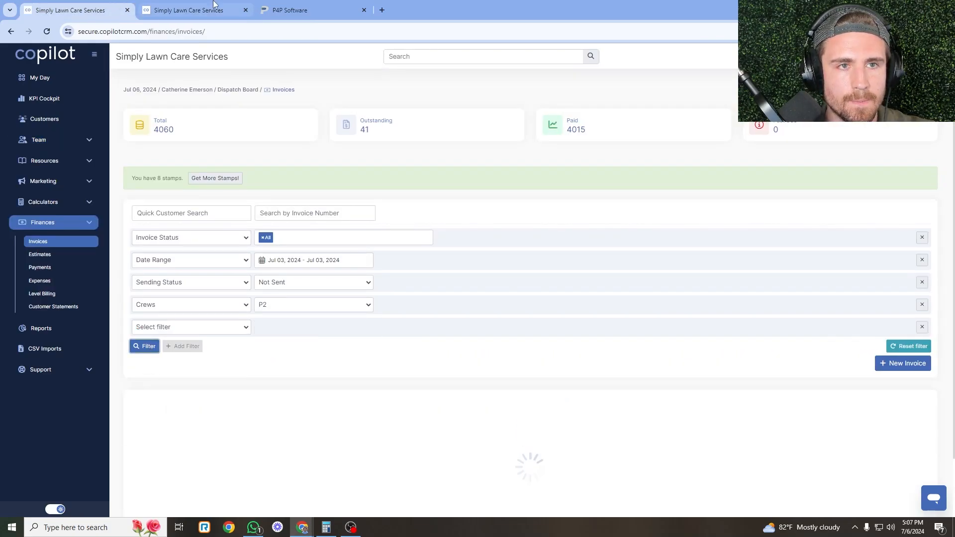
# Show only crew P2's Jul 3 jobs on the dispatch board.
pyautogui.click(189, 9)
pyautogui.click(829, 308)
pyautogui.click(830, 389)
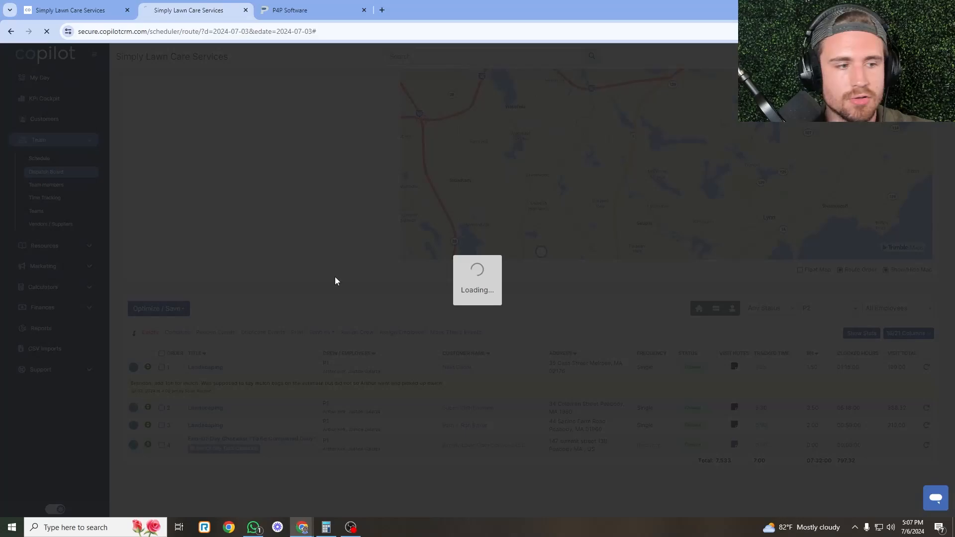
pyautogui.click(110, 16)
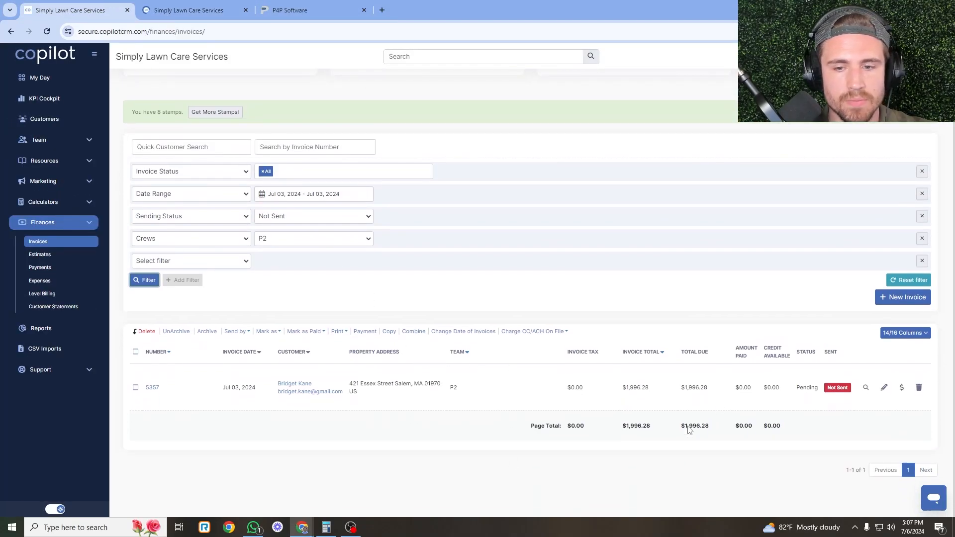
pyautogui.click(209, 9)
pyautogui.scroll(-4, 513, 359)
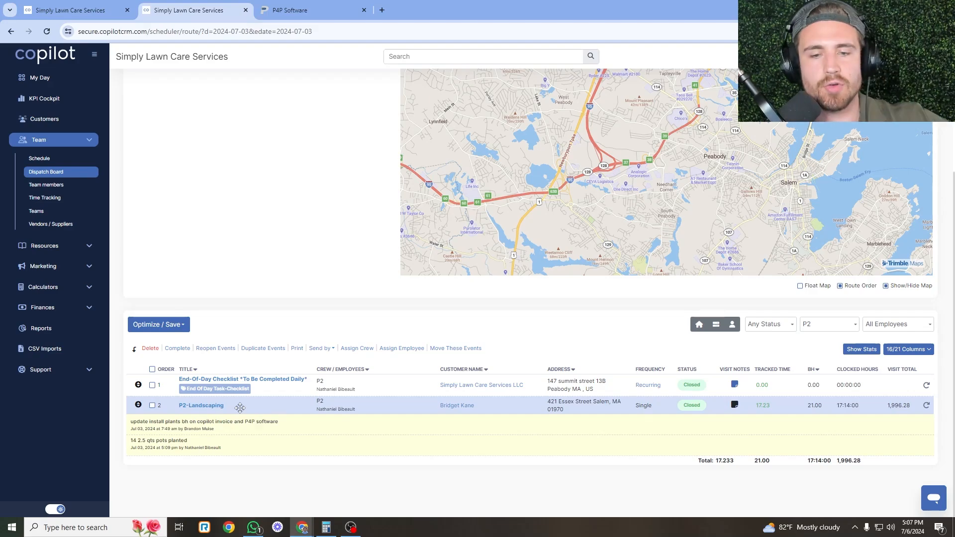
# Open the P2-Landscaping visit and read the expanded Install Plants pricing description.
pyautogui.click(208, 410)
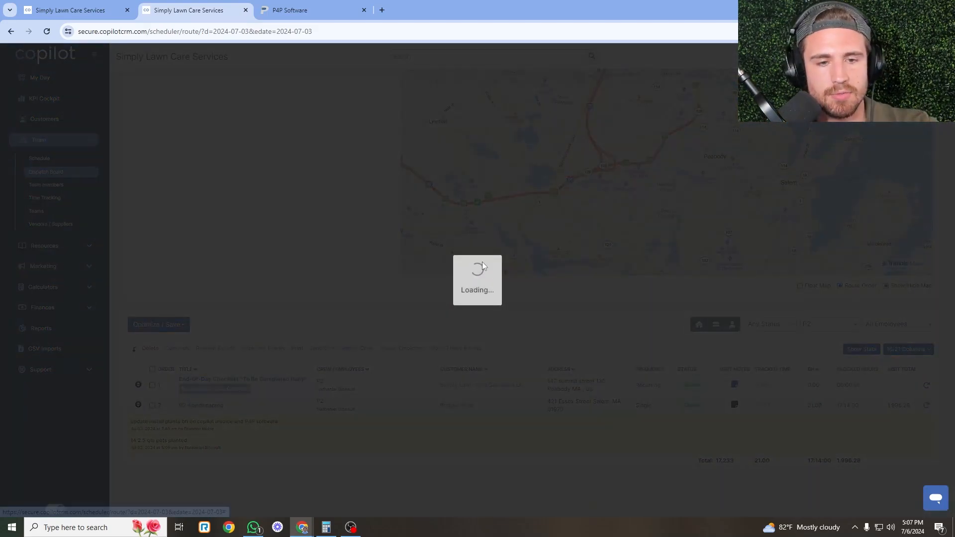
pyautogui.scroll(-5, 492, 245)
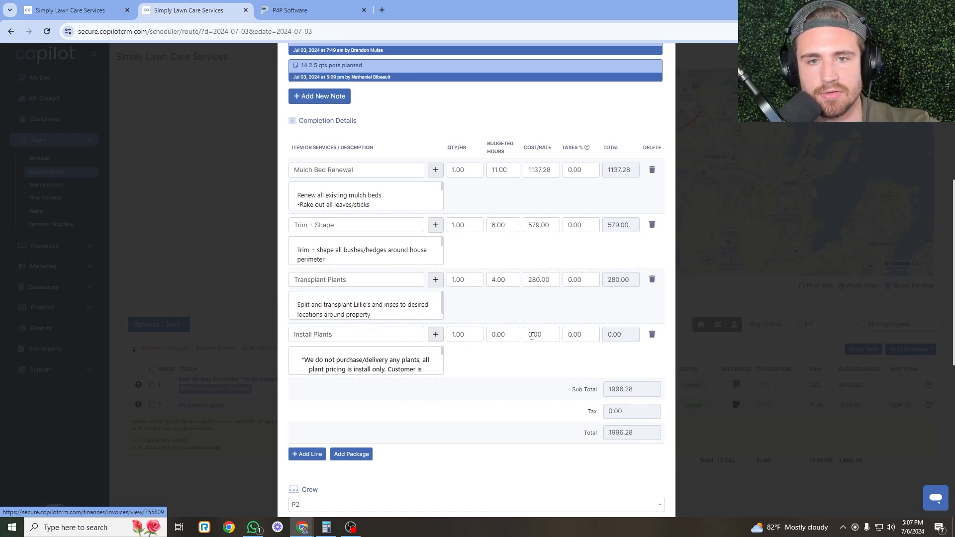
pyautogui.click(396, 363)
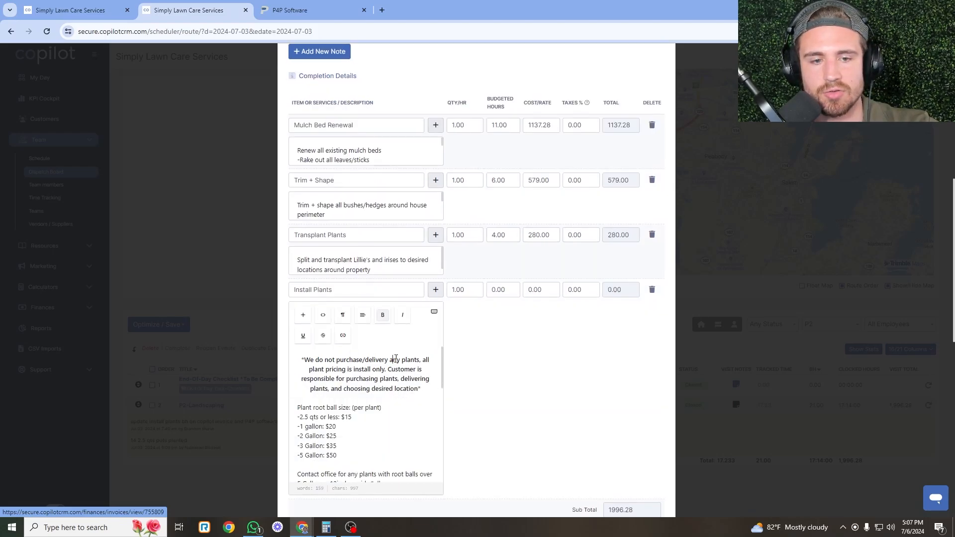
pyautogui.scroll(-4, 622, 373)
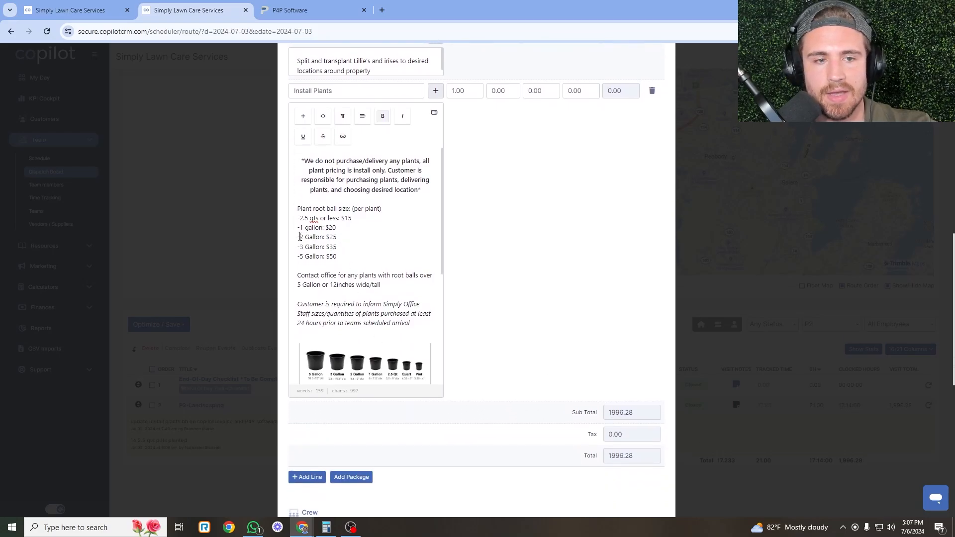
pyautogui.moveTo(300, 237); pyautogui.dragTo(340, 238)
pyautogui.click(337, 237)
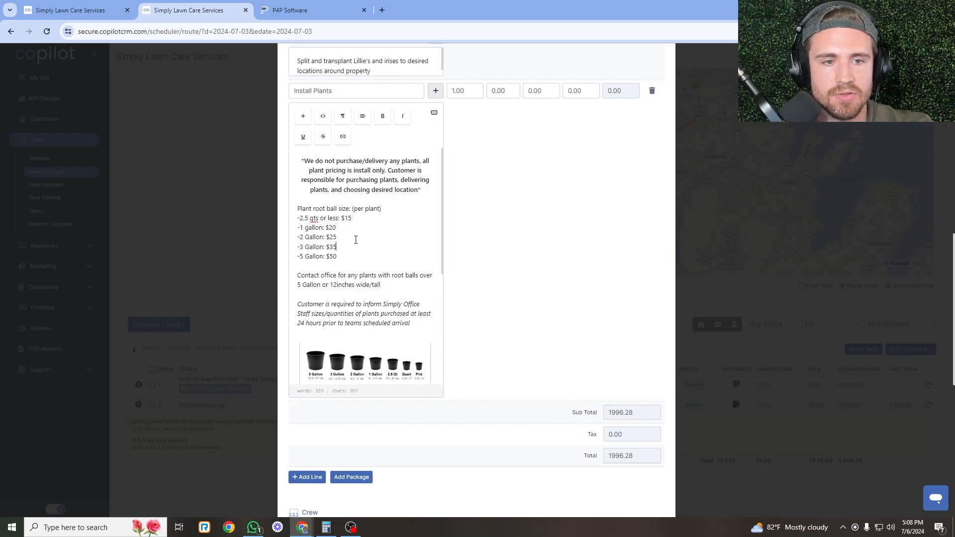
pyautogui.scroll(-5, 472, 419)
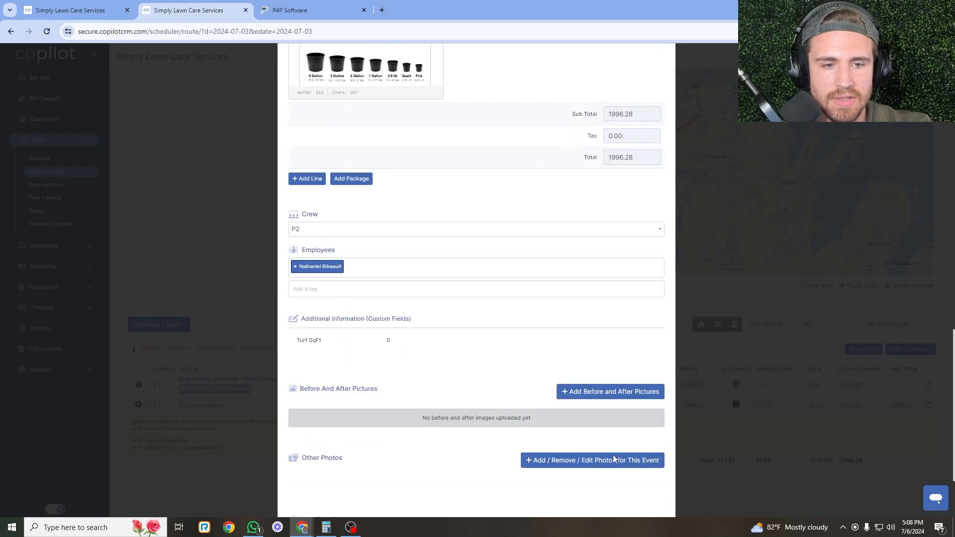
pyautogui.scroll(-2, 358, 490)
pyautogui.click(321, 495)
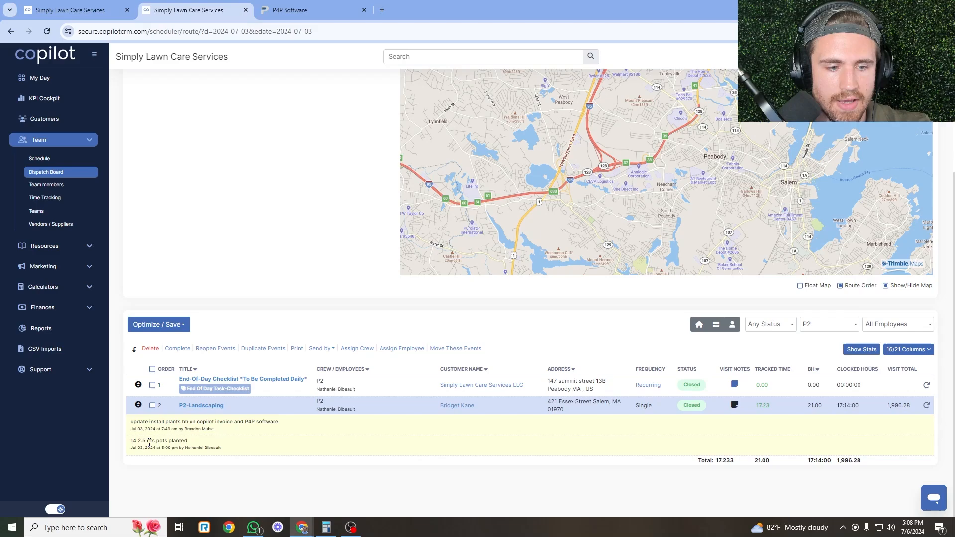
# Reopen the visit with the Install Plants description expanded at the $15 per 2.5 qts line.
pyautogui.click(200, 406)
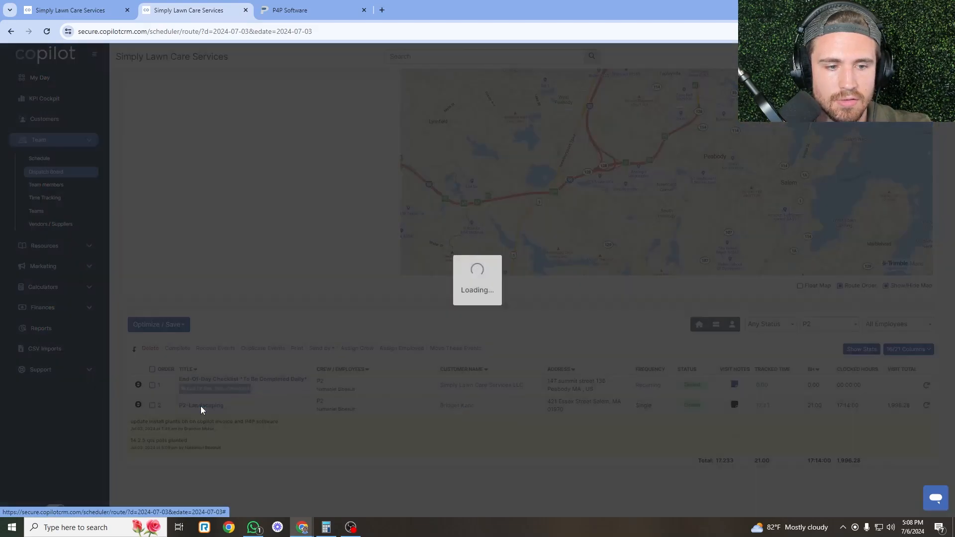
pyautogui.scroll(-7, 450, 289)
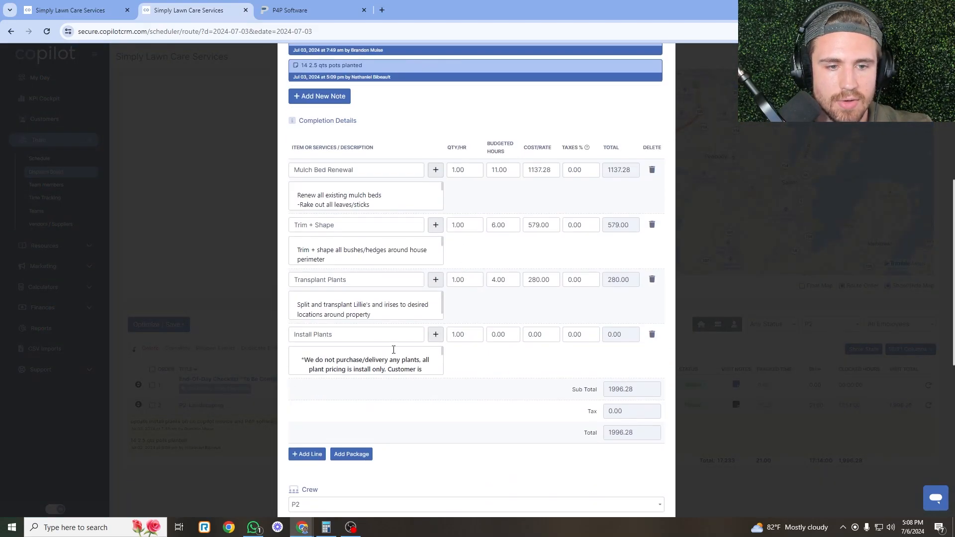
pyautogui.click(356, 349)
pyautogui.scroll(-2, 371, 375)
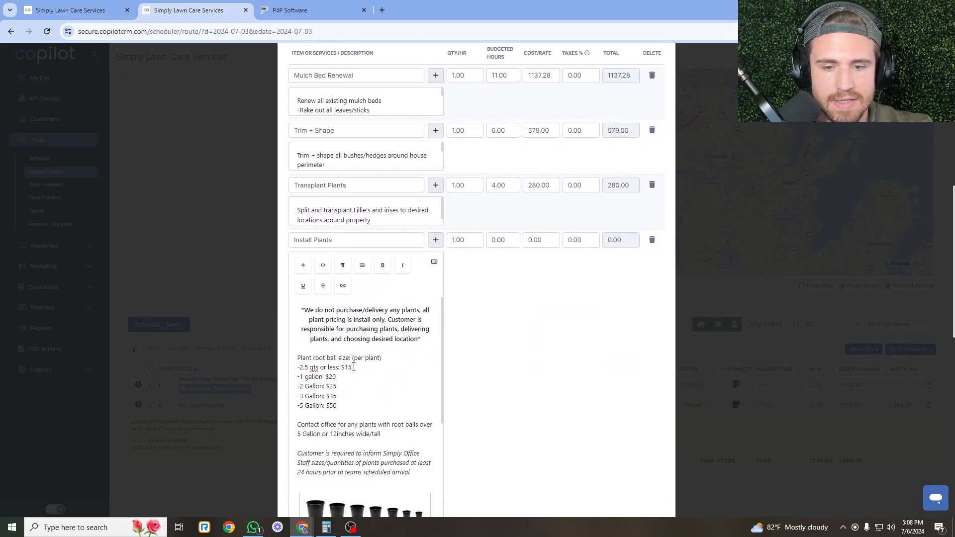
pyautogui.click(353, 367)
# Calculate 15 × 14 = 210 in Calculator for the plant cost.
pyautogui.click(325, 528)
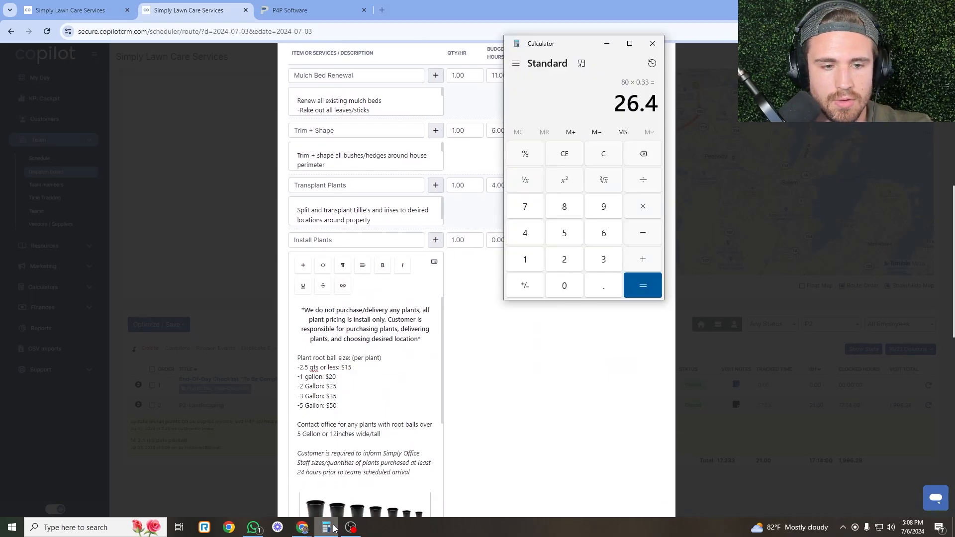
pyautogui.click(605, 154)
pyautogui.click(535, 264)
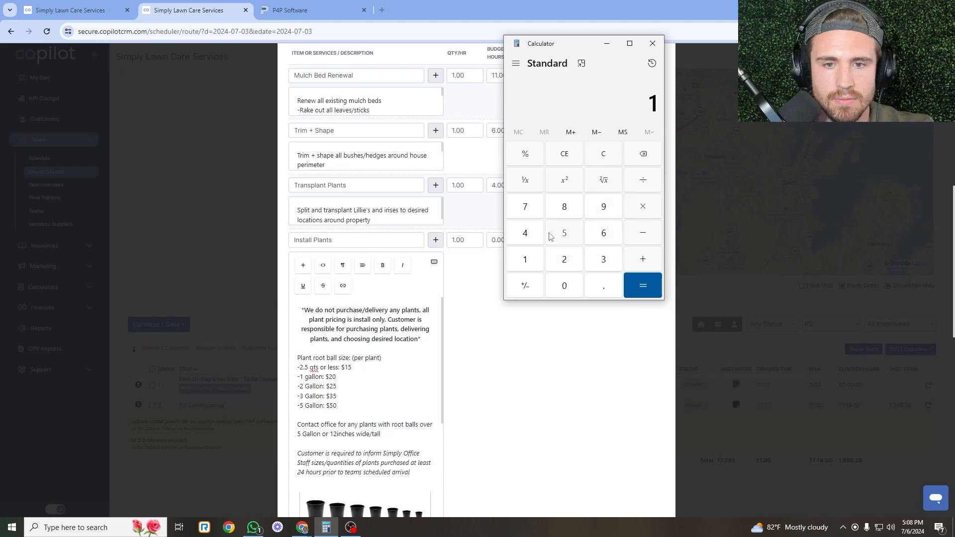
pyautogui.click(551, 234)
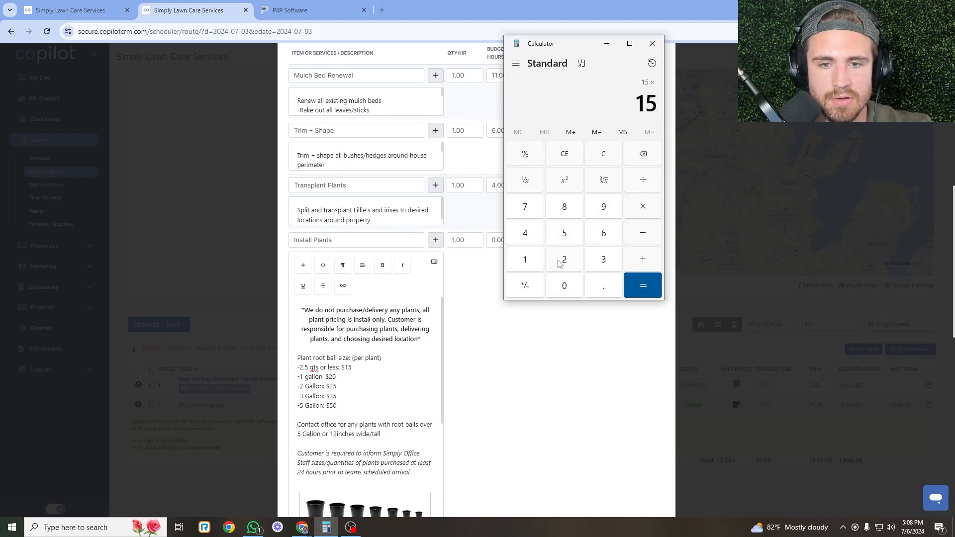
pyautogui.click(534, 259)
pyautogui.click(528, 237)
pyautogui.click(636, 285)
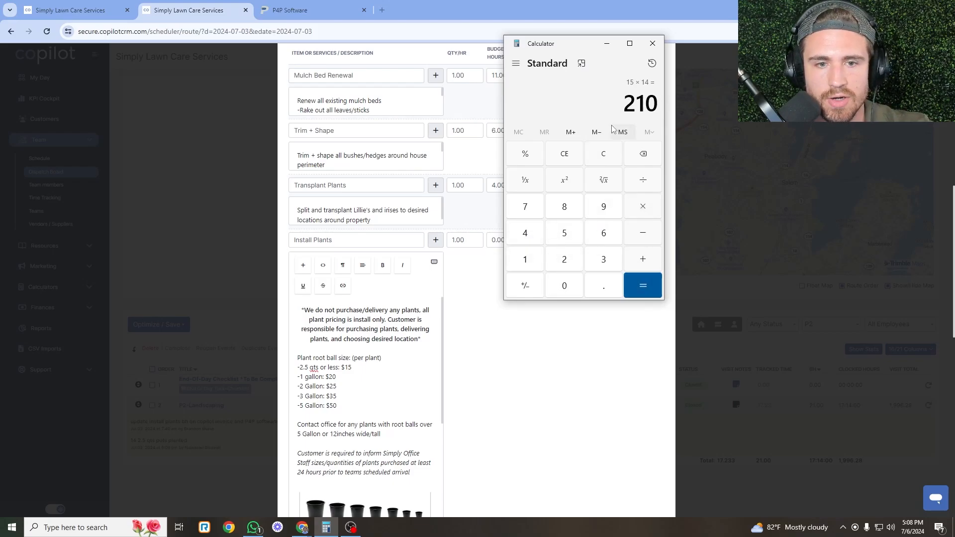
# Add a bold '14x 2.5 qt pot plants' line atop the Install Plants description.
pyautogui.click(310, 309)
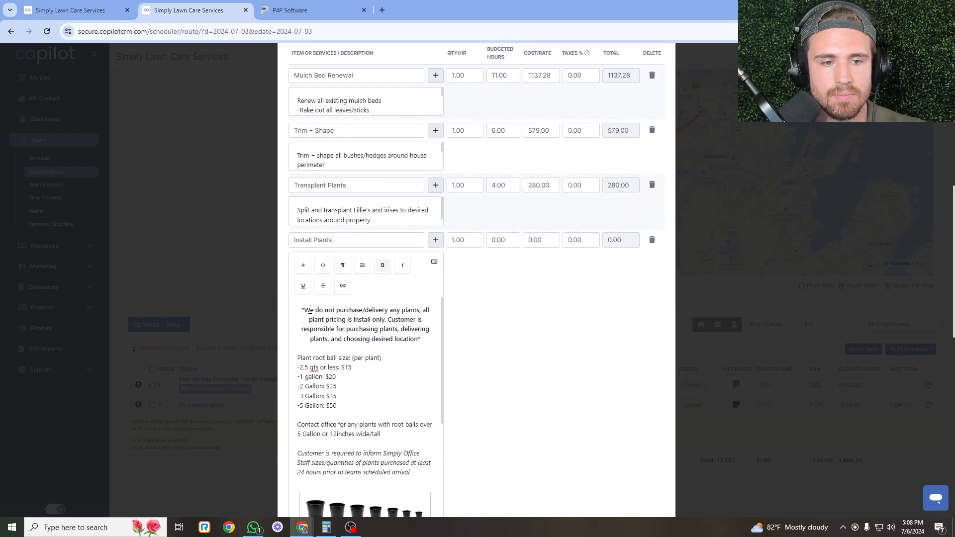
pyautogui.press('Return')
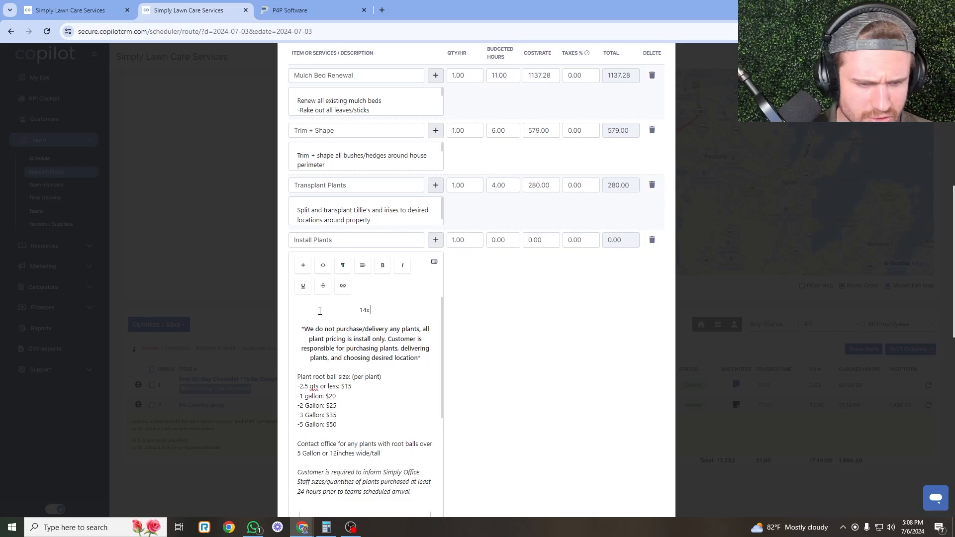
pyautogui.write('14x 2.5 q')
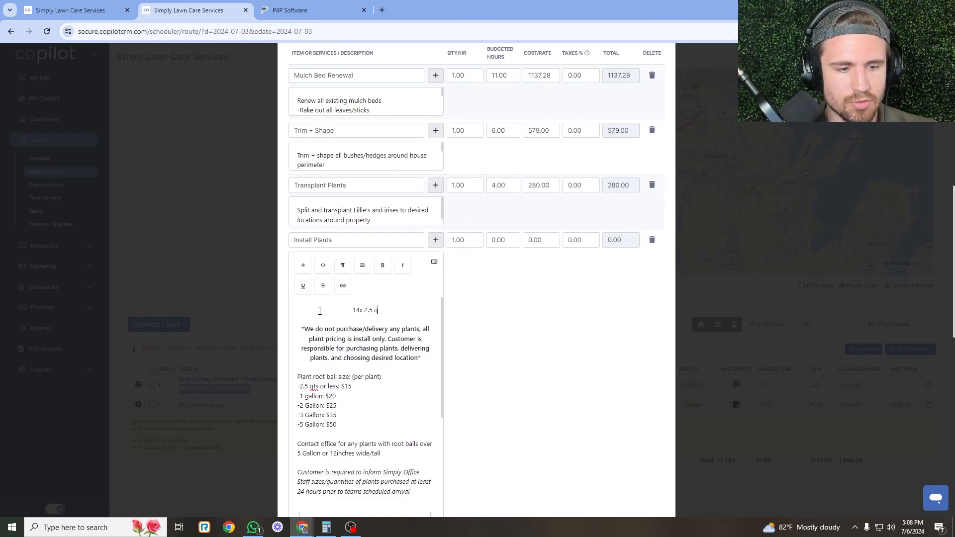
pyautogui.write('y')
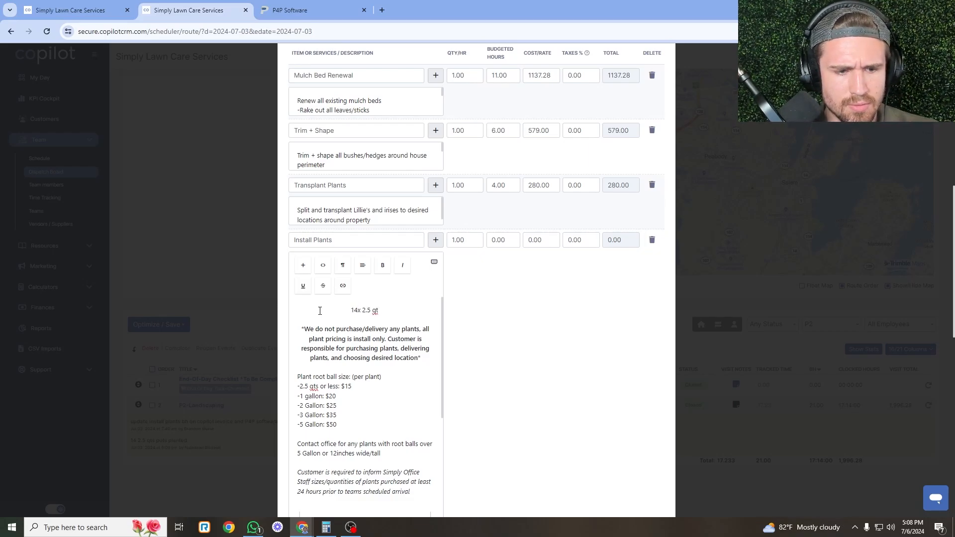
pyautogui.write(' pot plants')
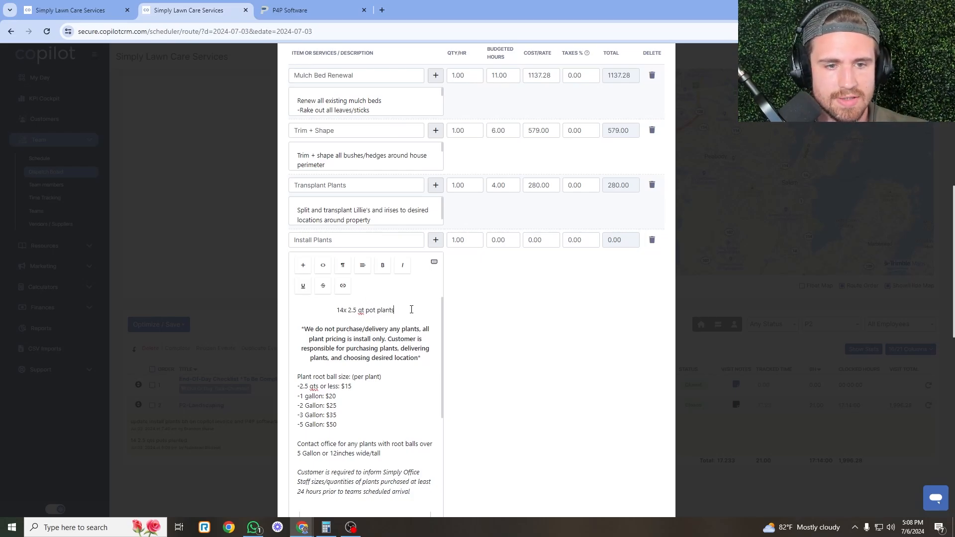
pyautogui.moveTo(411, 310); pyautogui.dragTo(337, 310)
pyautogui.hotkey('ctrl', 'b')
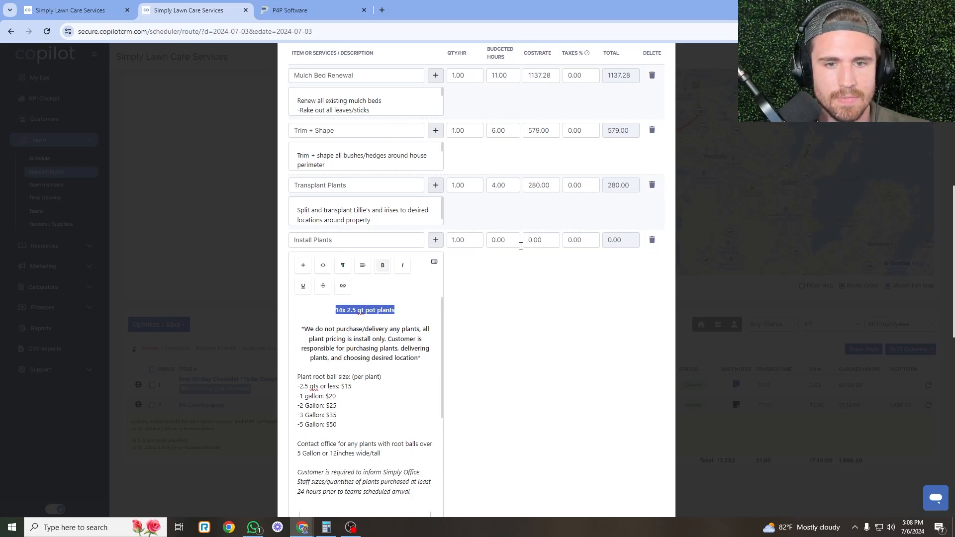
# Work out 10 × 14 ÷ 80 = 1.75 and enter 1.75 Install Plants budgeted hours.
pyautogui.click(514, 243)
pyautogui.click(409, 275)
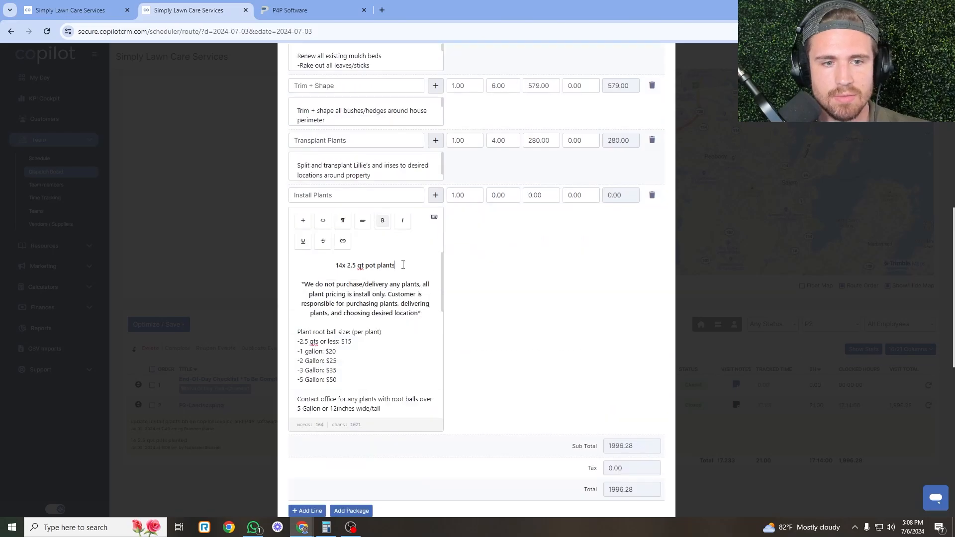
pyautogui.click(326, 527)
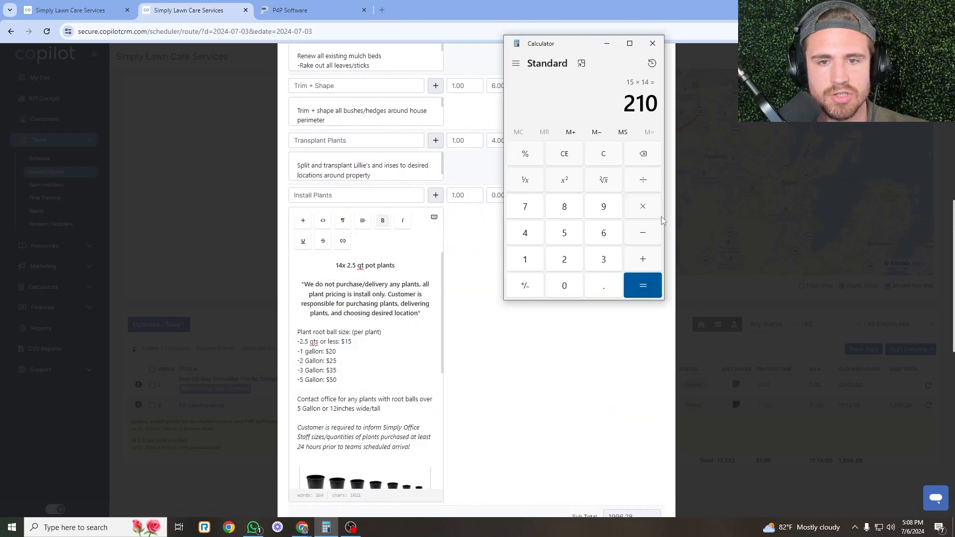
pyautogui.click(611, 157)
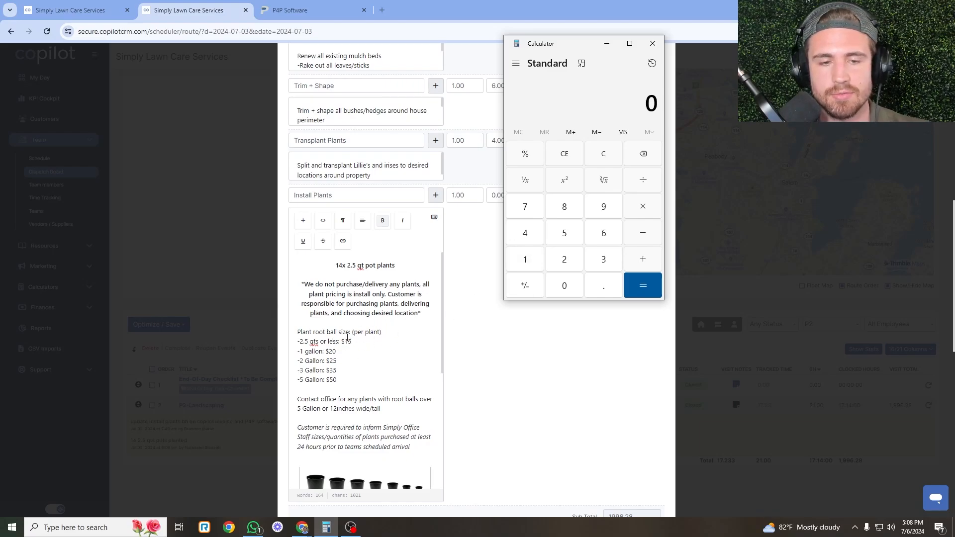
pyautogui.click(525, 260)
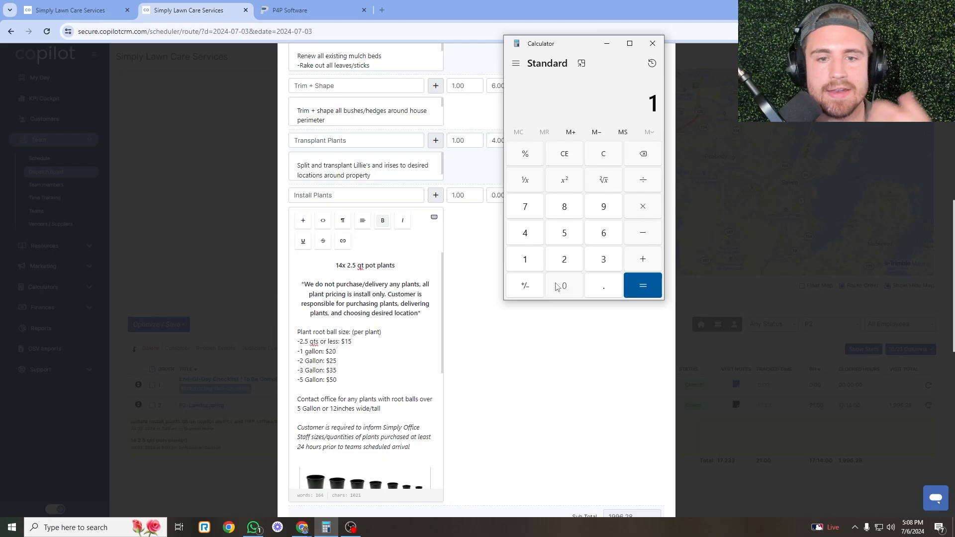
pyautogui.click(562, 285)
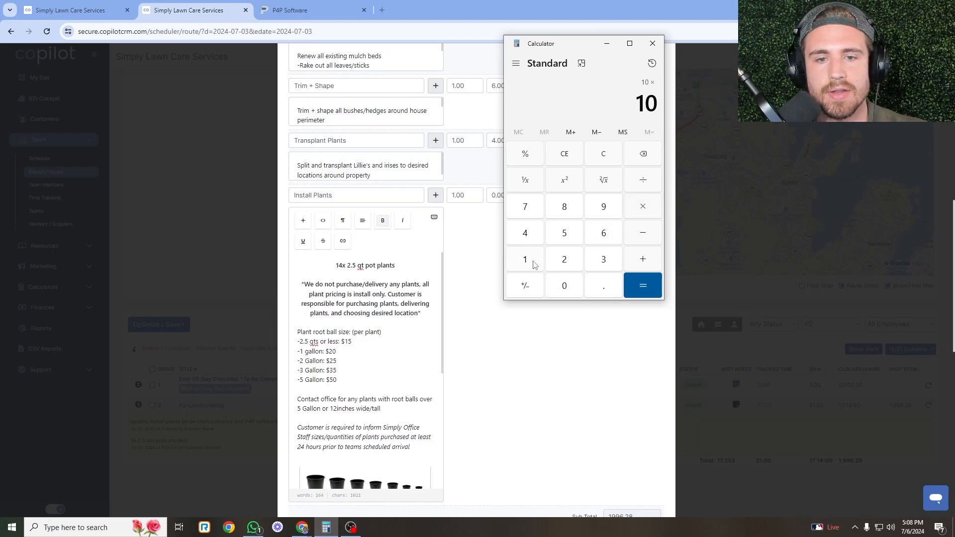
pyautogui.click(524, 259)
pyautogui.click(525, 232)
pyautogui.click(633, 286)
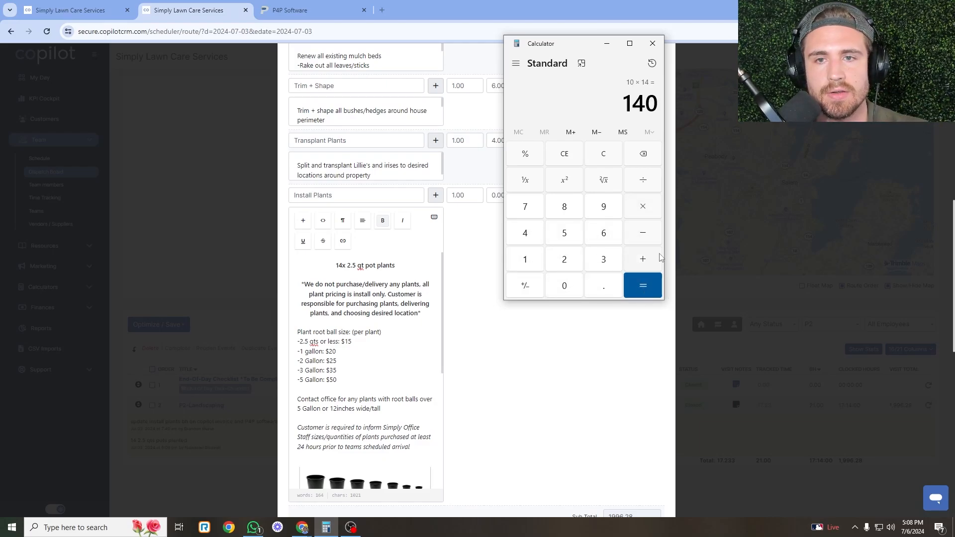
pyautogui.click(652, 182)
pyautogui.click(564, 207)
pyautogui.click(564, 285)
pyautogui.click(642, 285)
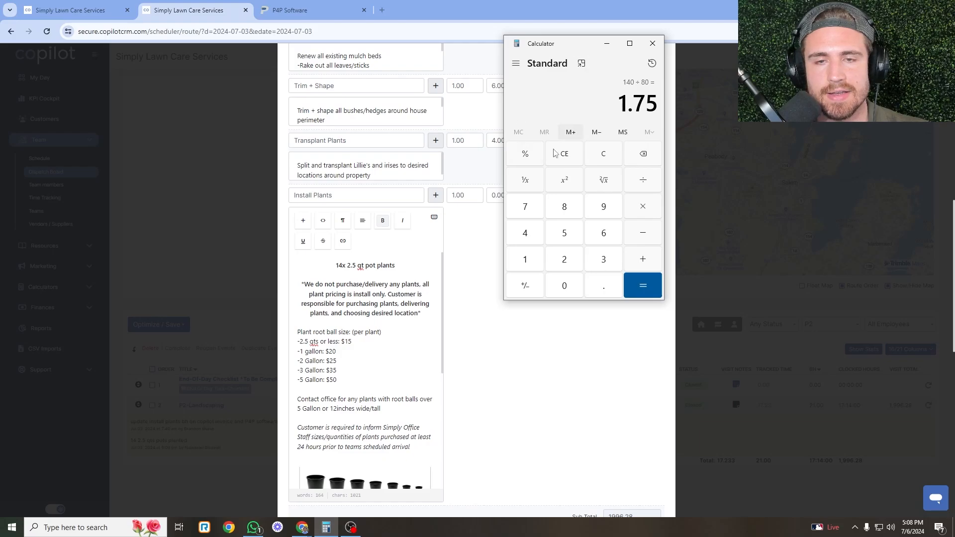
pyautogui.moveTo(567, 50); pyautogui.dragTo(711, 48)
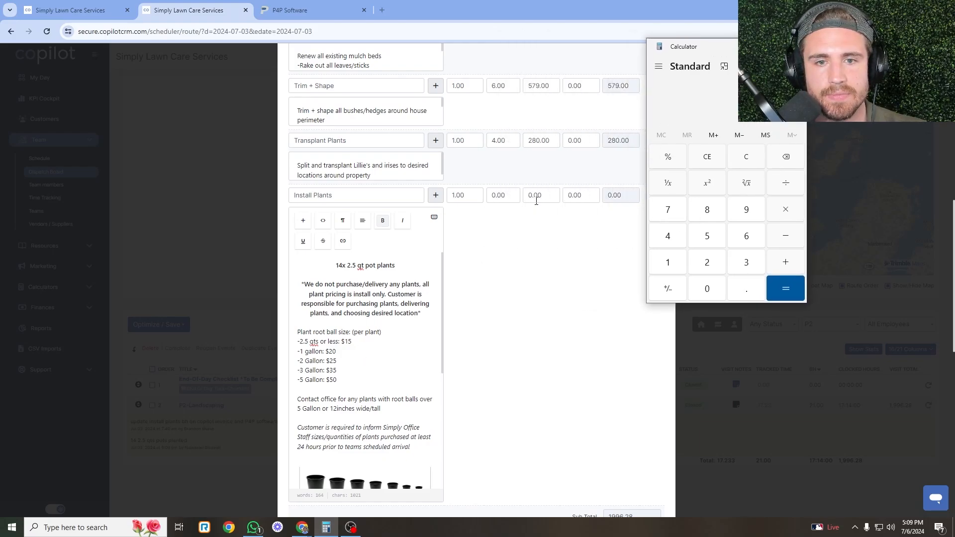
pyautogui.click(507, 195)
pyautogui.write('1.75')
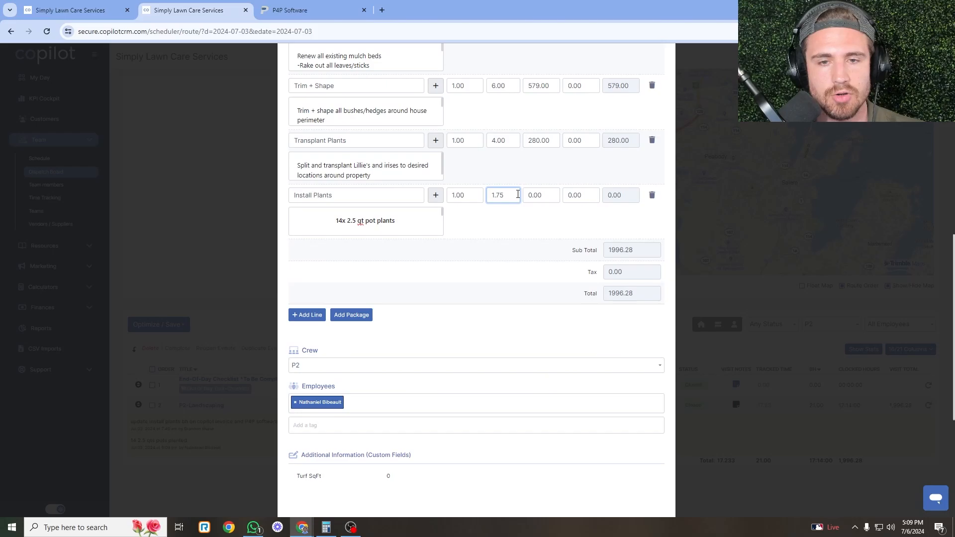
# Enter 210 as the Install Plants cost, raising the subtotal to 2206.28.
pyautogui.click(544, 197)
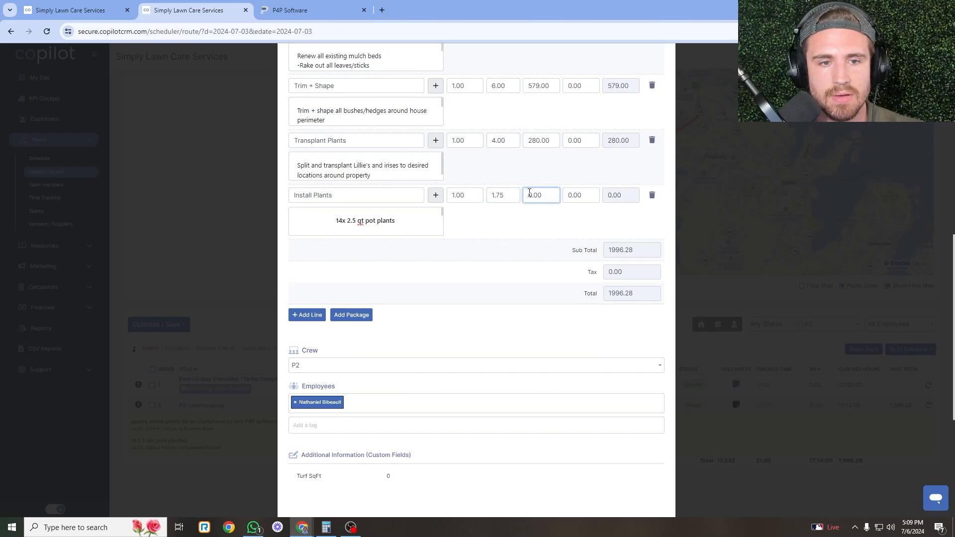
pyautogui.click(365, 224)
pyautogui.hotkey('alt', 'Tab')
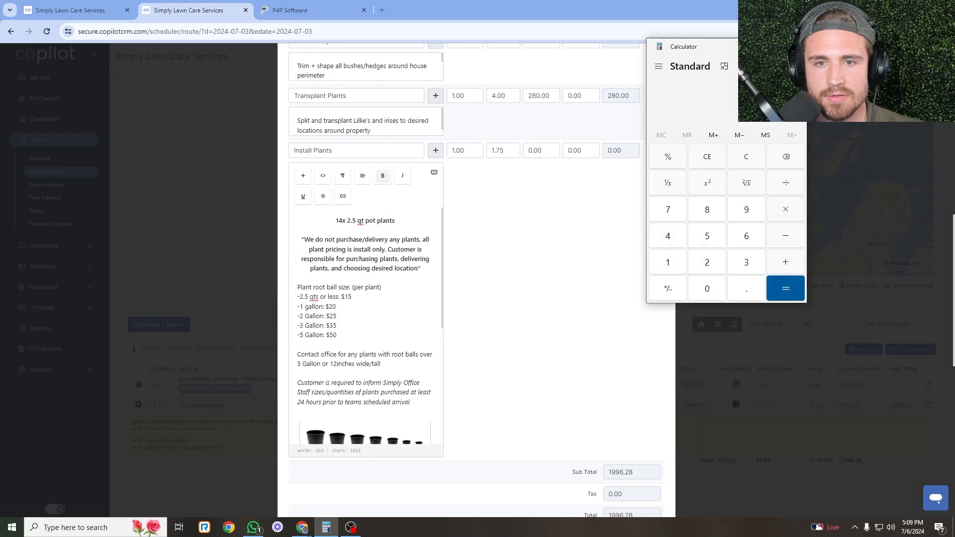
pyautogui.doubleClick(540, 150)
pyautogui.write('21:')
pyautogui.write('0')
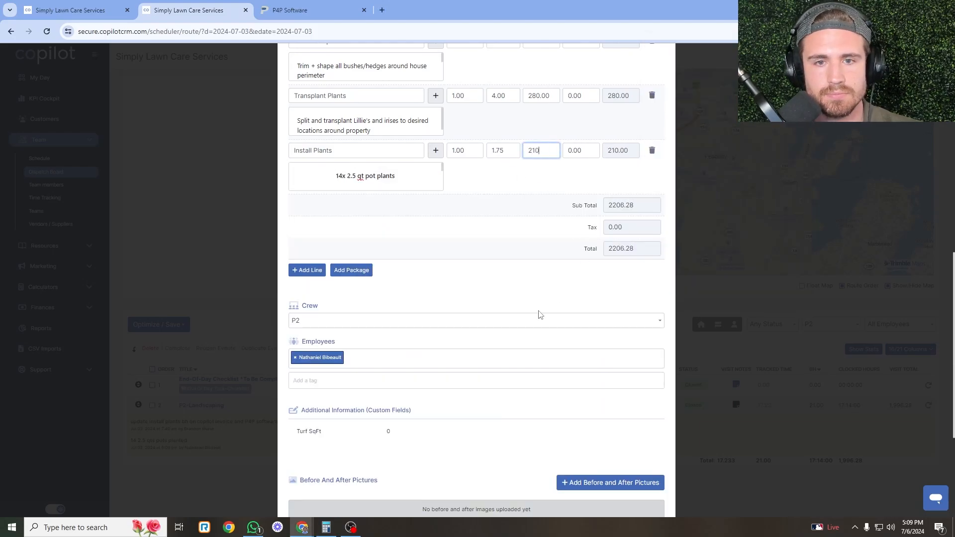
pyautogui.click(552, 179)
pyautogui.scroll(-3, 492, 201)
pyautogui.scroll(6, 415, 389)
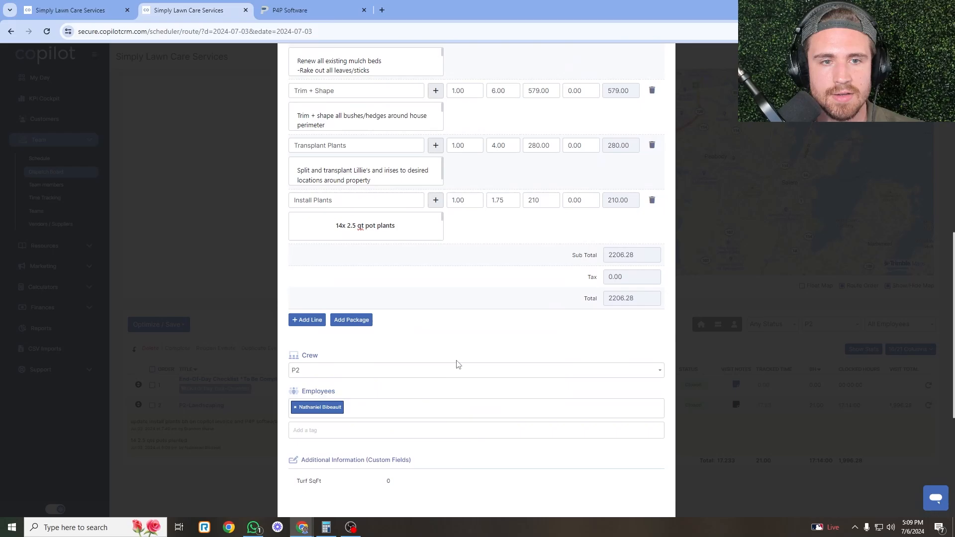
# Open the Jul 03 invoice for editing with the Install Plants description expanded.
pyautogui.click(116, 5)
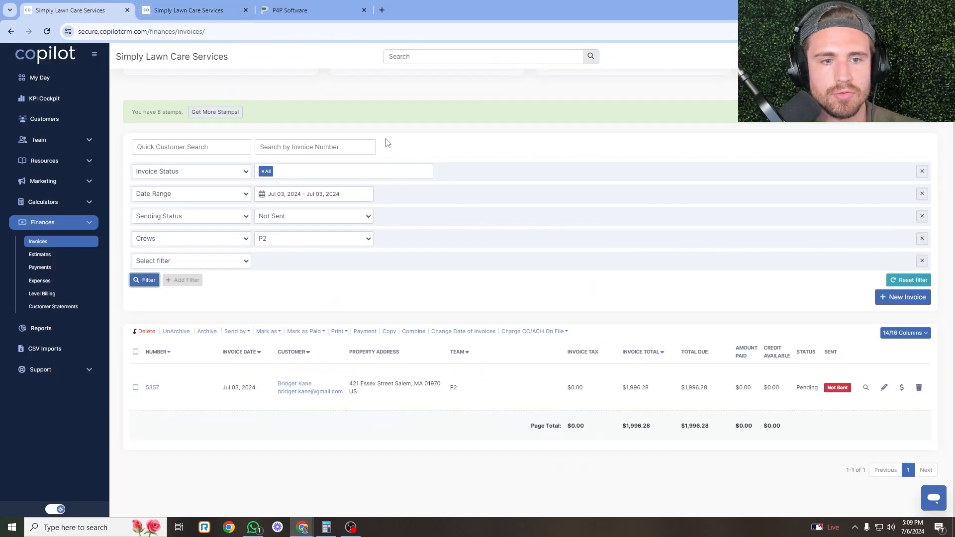
pyautogui.click(883, 388)
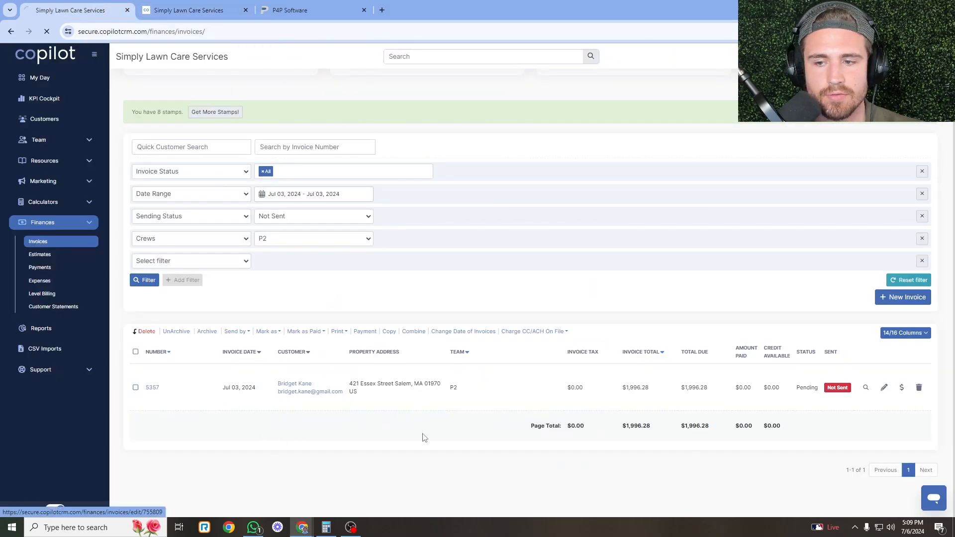
pyautogui.scroll(-3, 301, 239)
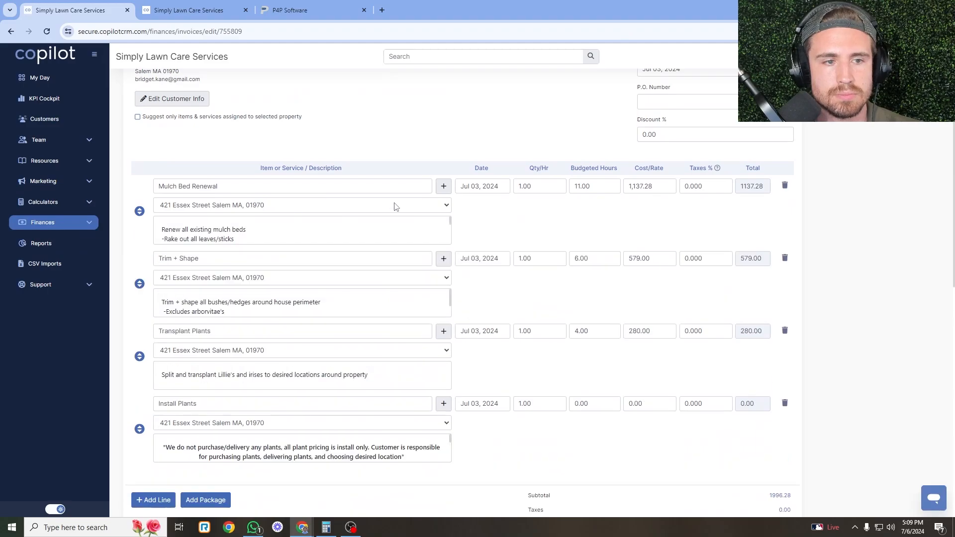
pyautogui.scroll(-2, 270, 367)
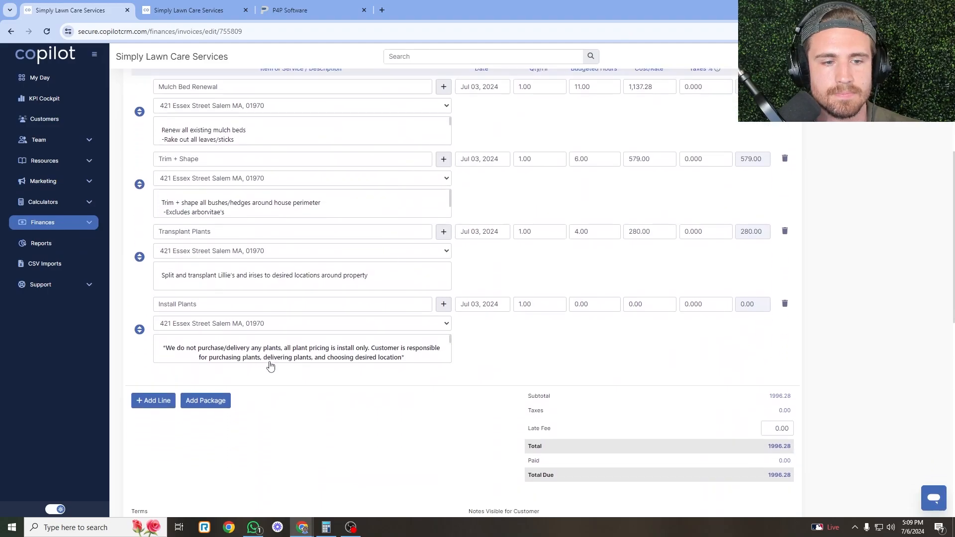
pyautogui.click(326, 362)
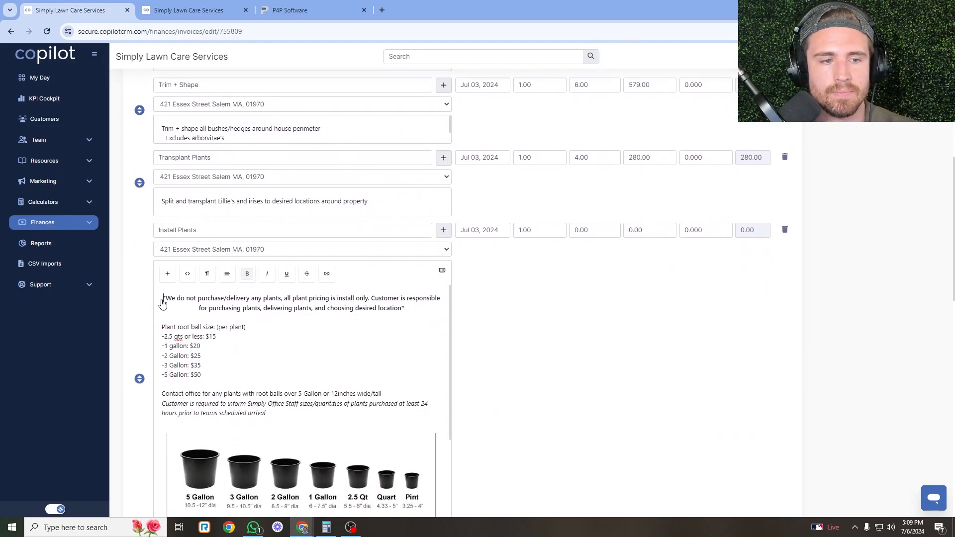
pyautogui.press('Return')
pyautogui.click(183, 6)
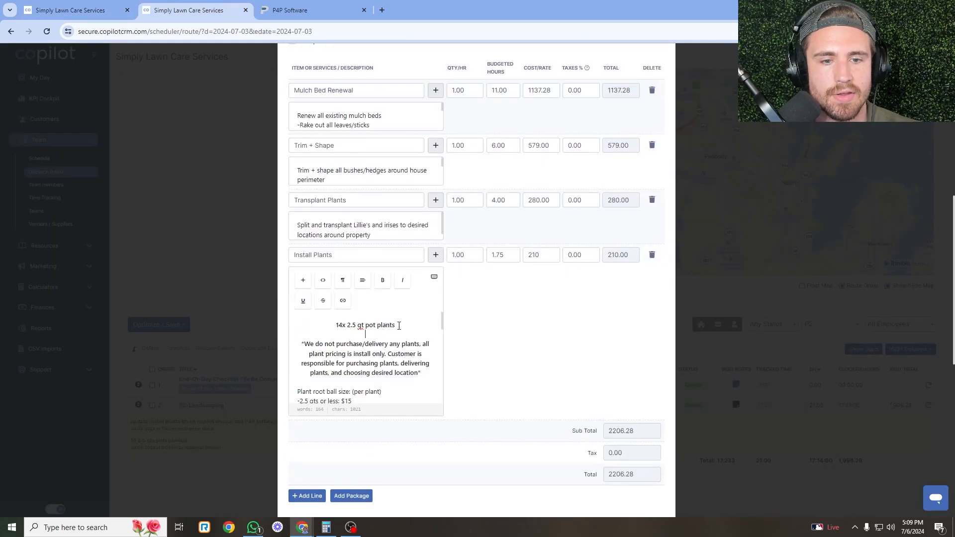
pyautogui.click(74, 10)
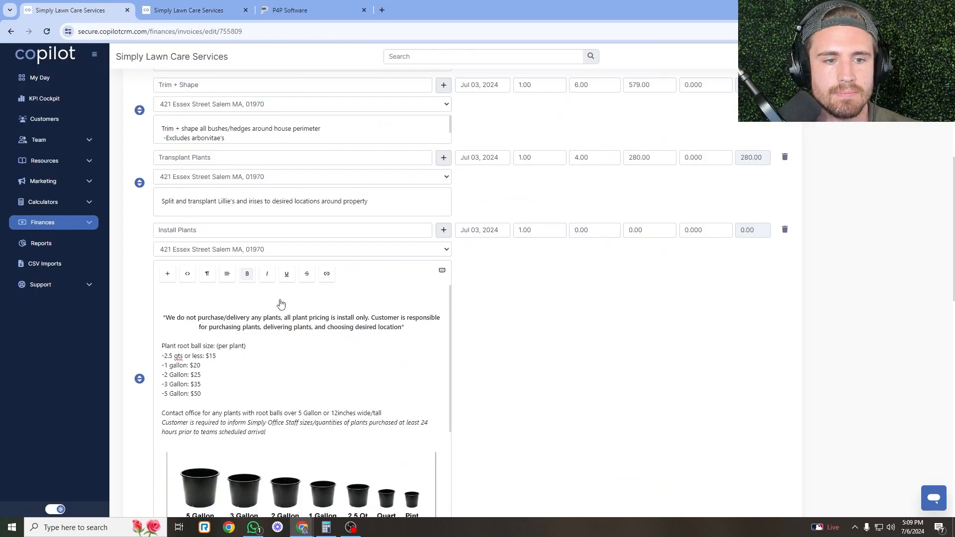
# Copy 1.75 hours from the visit into the invoice's Install Plants hours.
pyautogui.click(170, 10)
pyautogui.click(492, 255)
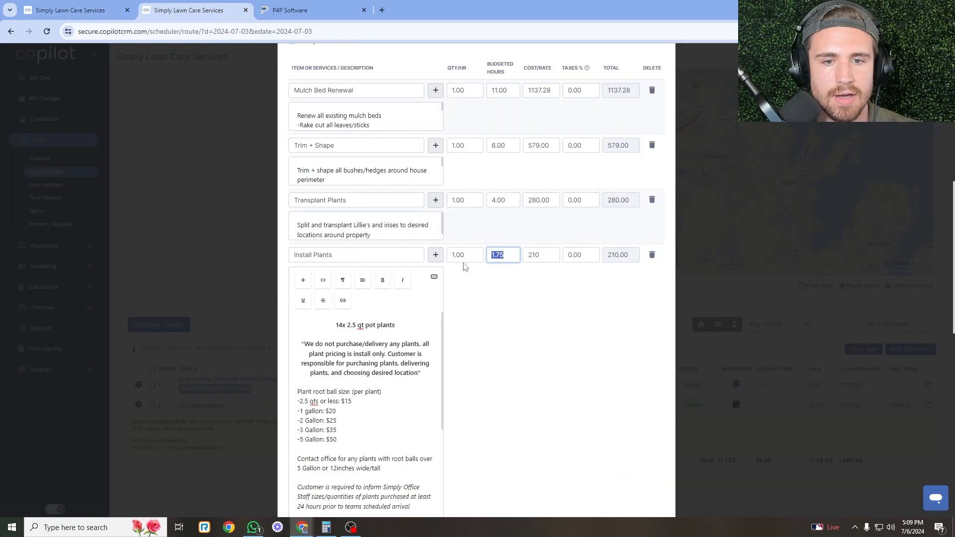
pyautogui.hotkey('ctrl', 'pageup')
pyautogui.hotkey('ctrl', 'a')
pyautogui.write('1.75')
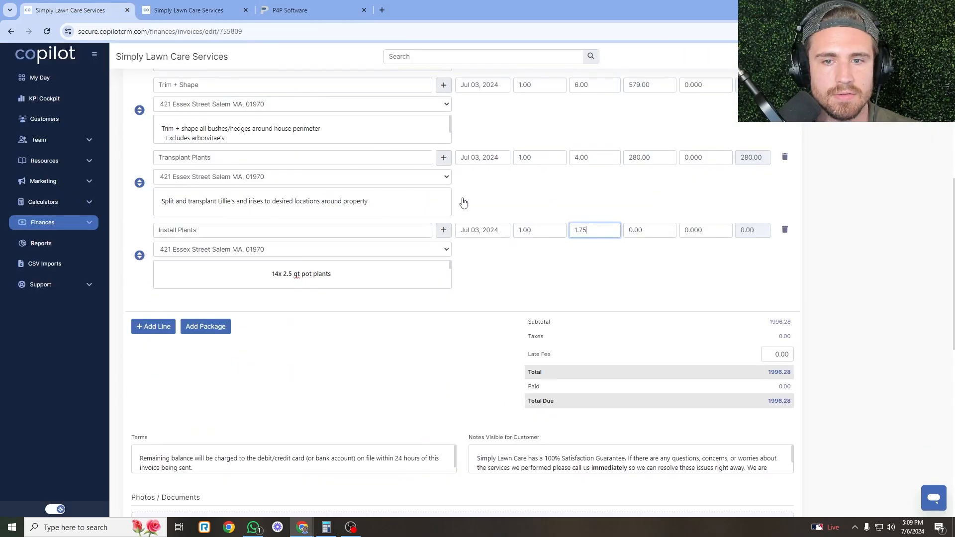
pyautogui.hotkey('ctrl', 'pagedown')
pyautogui.press('Tab')
pyautogui.hotkey('ctrl', 'c')
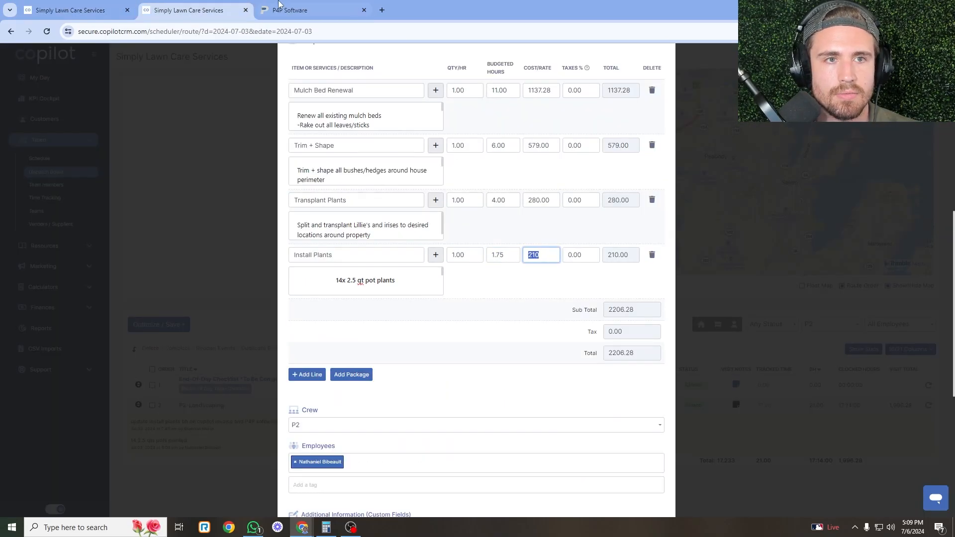
# Set the invoice's Install Plants rate to 210 and save the invoice.
pyautogui.hotkey('ctrl', 'pageup')
pyautogui.click(655, 226)
pyautogui.hotkey('ctrl', 'a')
pyautogui.hotkey('ctrl', 'v')
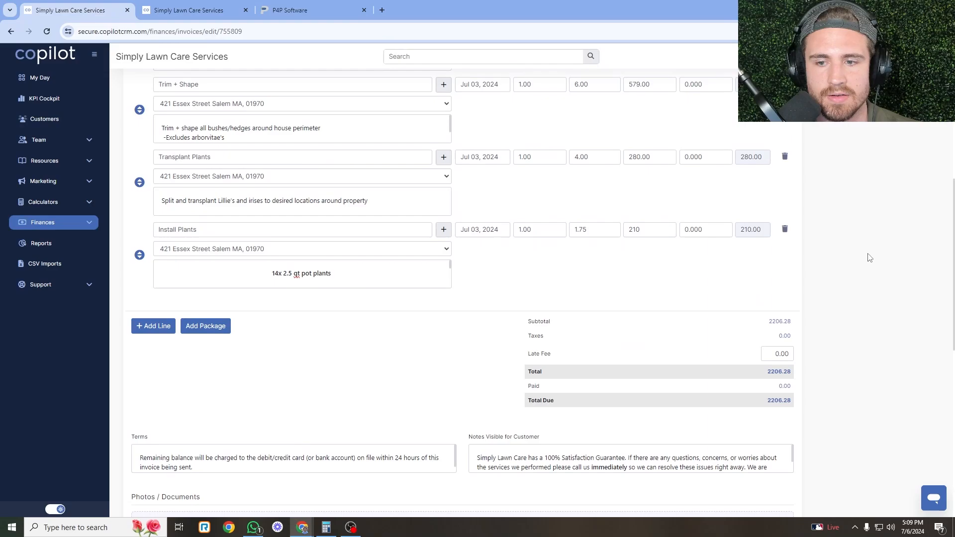
pyautogui.scroll(-10, 845, 348)
pyautogui.click(775, 433)
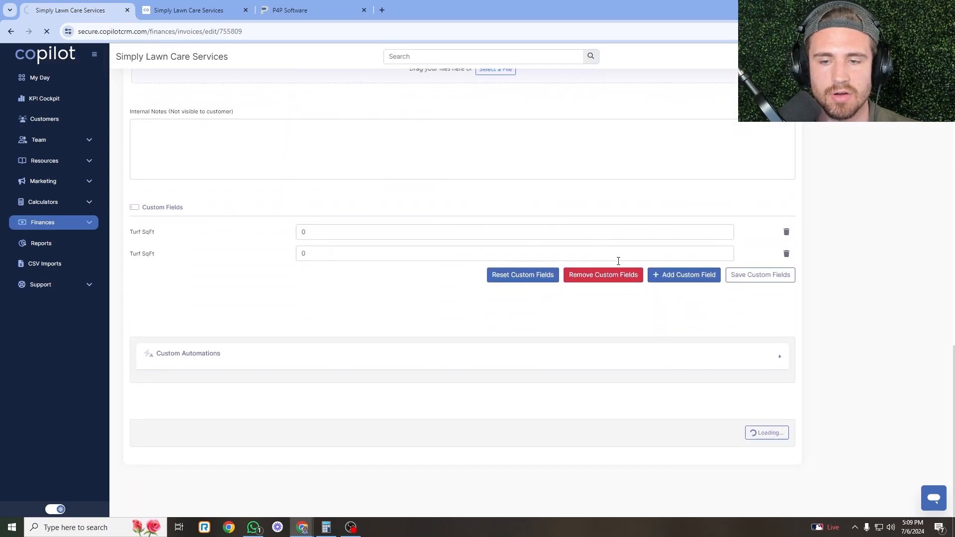
# Scroll through the saved invoice to check its 2,206.28 total.
pyautogui.scroll(-10, 526, 257)
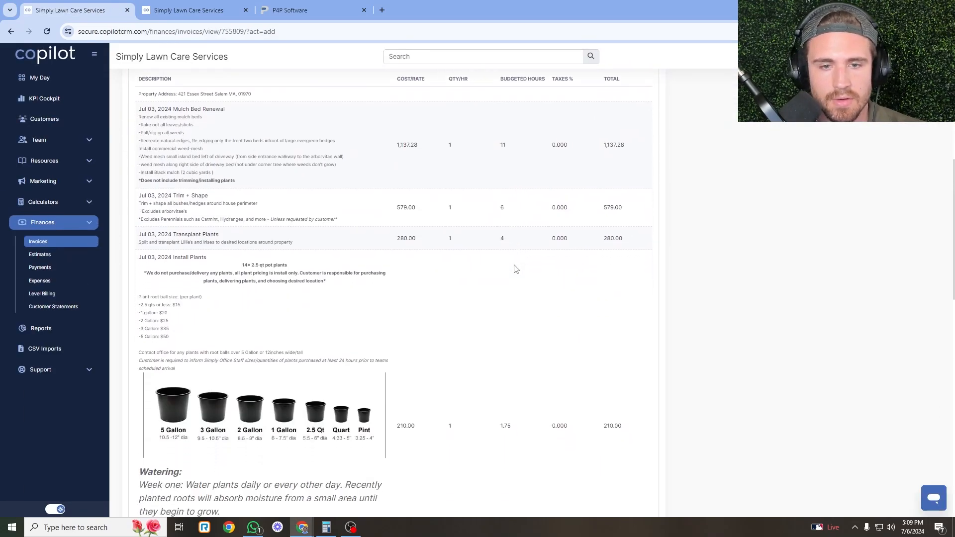
pyautogui.scroll(-2, 383, 330)
pyautogui.scroll(2, 275, 172)
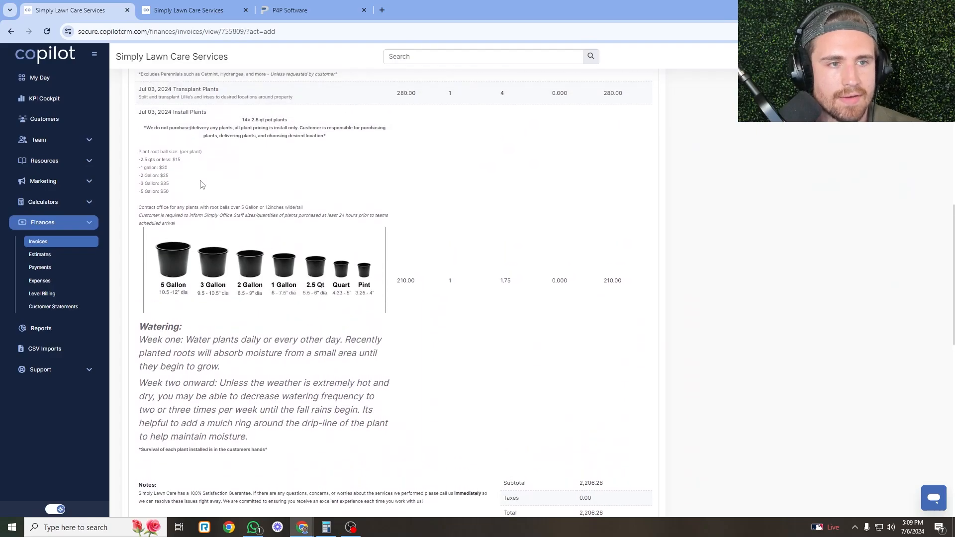
pyautogui.scroll(-5, 437, 219)
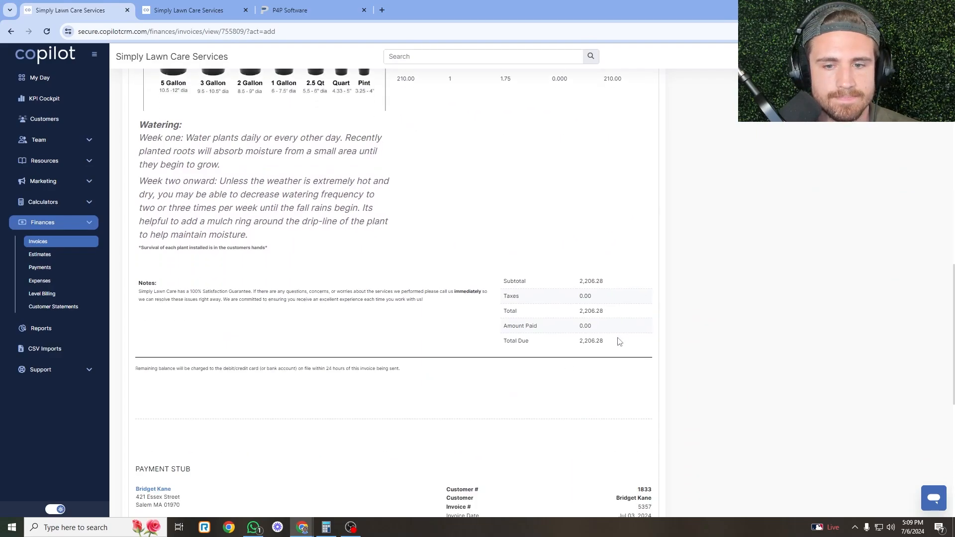
pyautogui.scroll(4, 619, 341)
pyautogui.scroll(3, 582, 293)
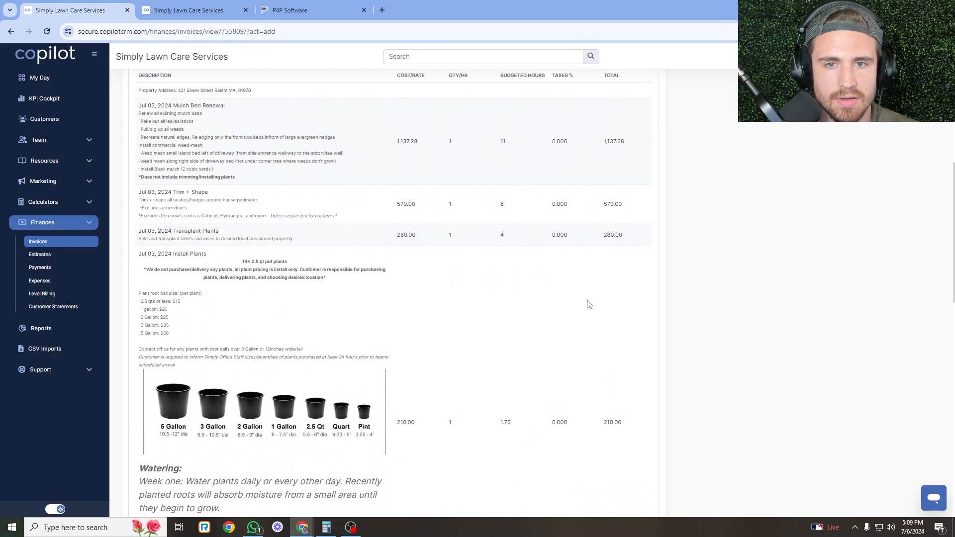
pyautogui.scroll(1, 714, 341)
pyautogui.scroll(-1, 707, 347)
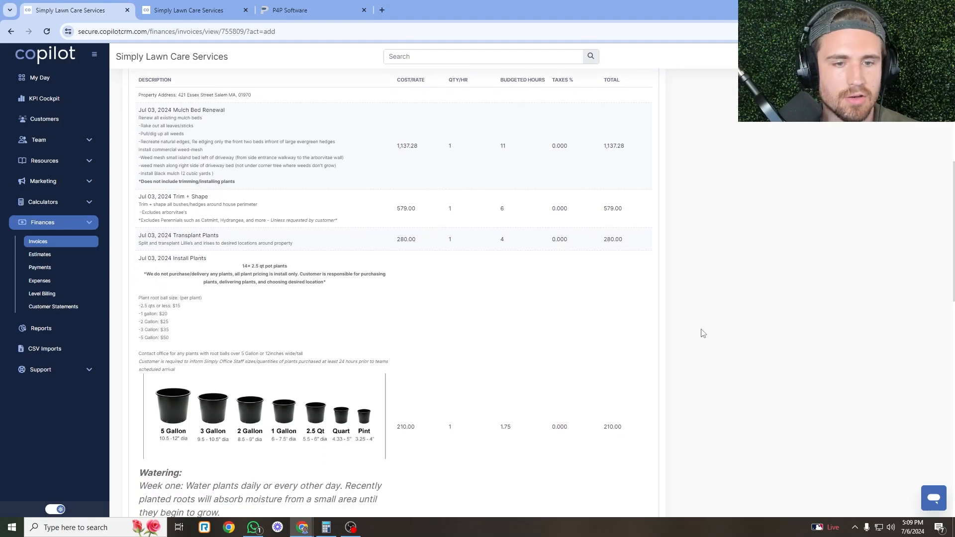
pyautogui.scroll(8, 700, 329)
# Cancel out of the visit editor to return to the dispatch board.
pyautogui.click(59, 244)
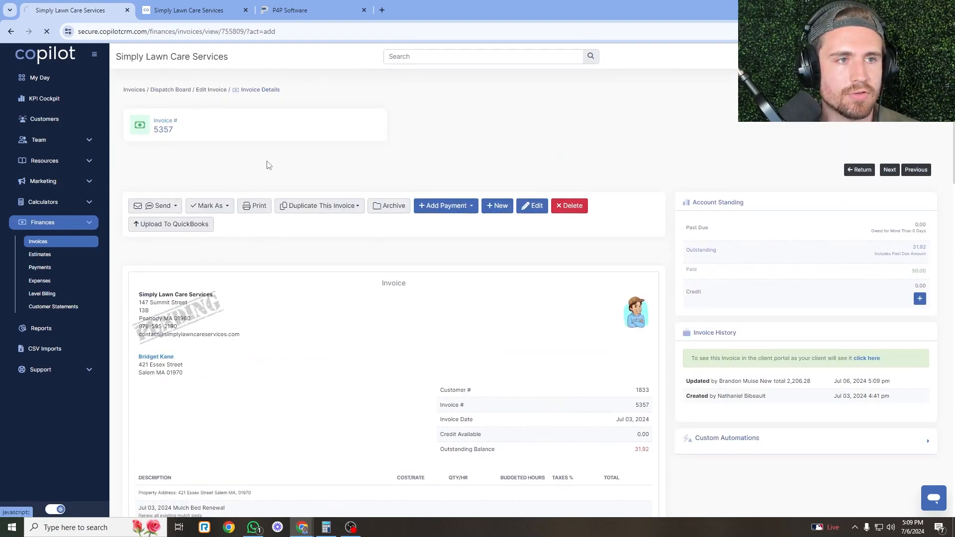
pyautogui.click(220, 7)
pyautogui.scroll(-6, 510, 357)
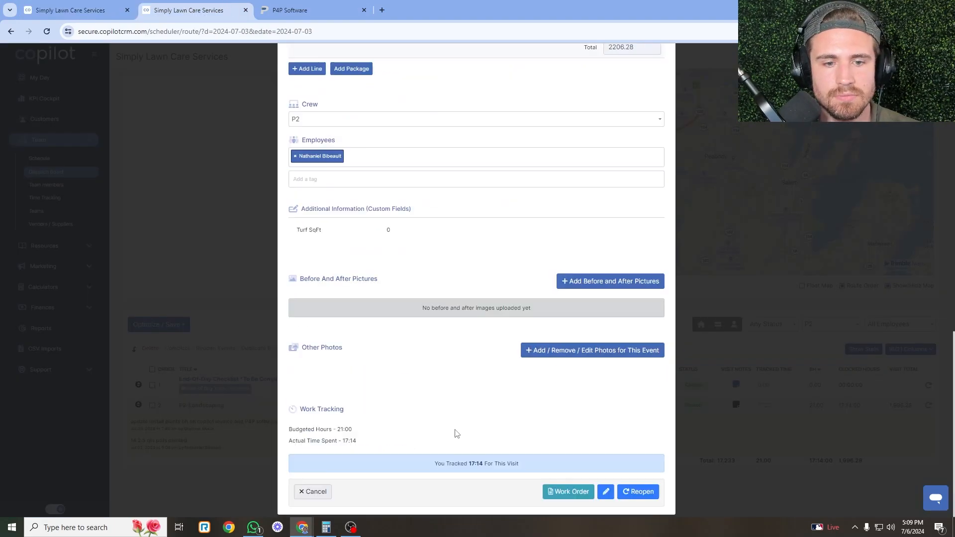
pyautogui.click(316, 492)
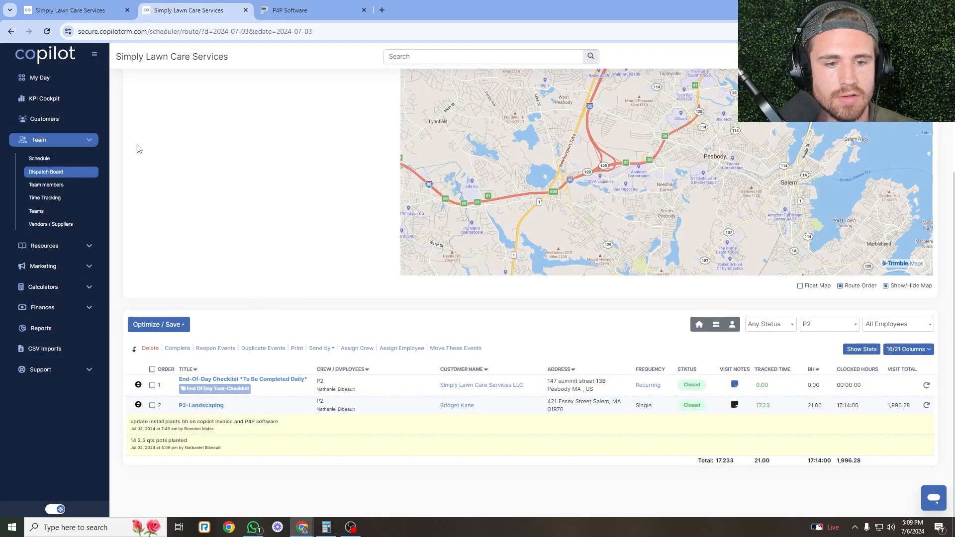
# Reload the dispatch board showing P2-Landscaping at 22.75 hours and 2,206.28, then return to invoices.
pyautogui.click(46, 33)
pyautogui.hotkey('ctrl', 'shift', 'Tab')
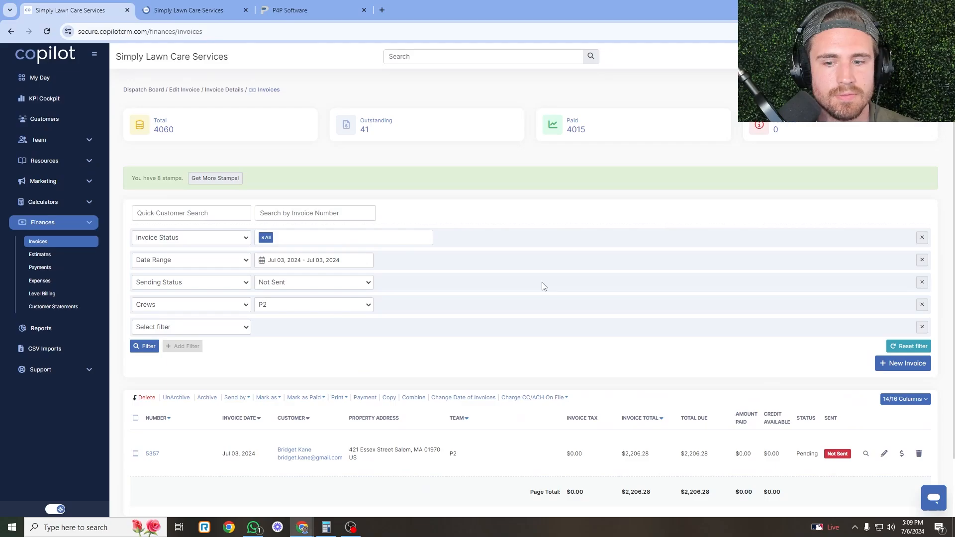
pyautogui.click(220, 10)
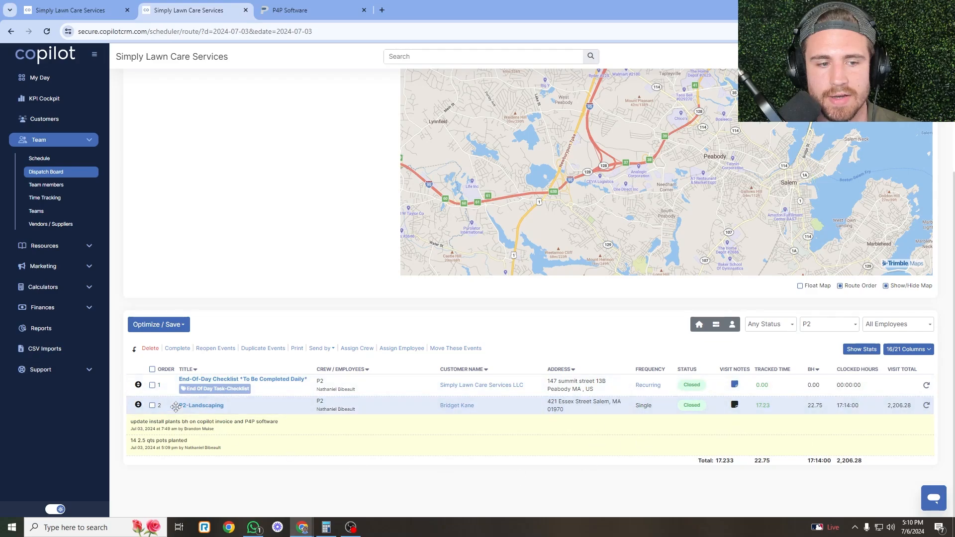
pyautogui.click(152, 405)
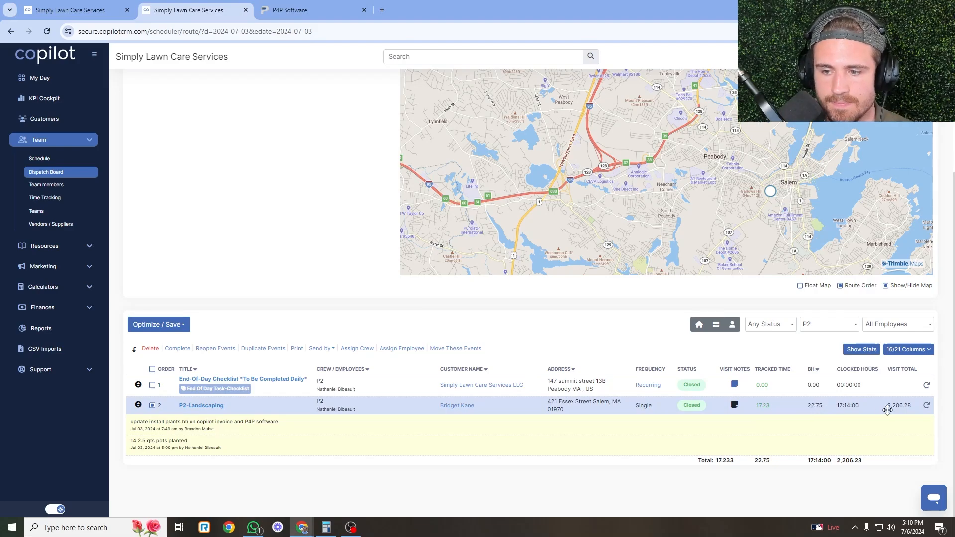
pyautogui.hotkey('ctrl', 'shift', 'Tab')
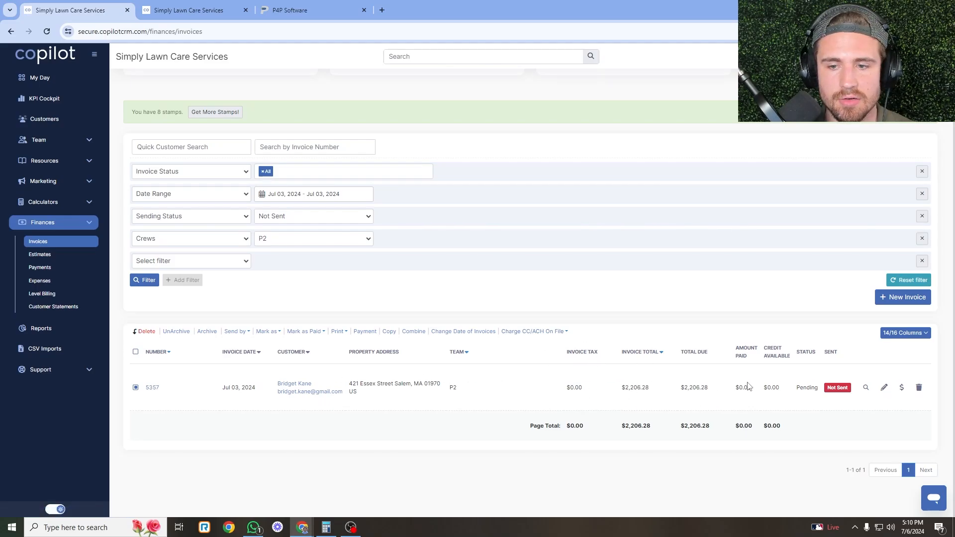
# Try charging invoice 5357 to the credit card on file, which fails.
pyautogui.click(530, 331)
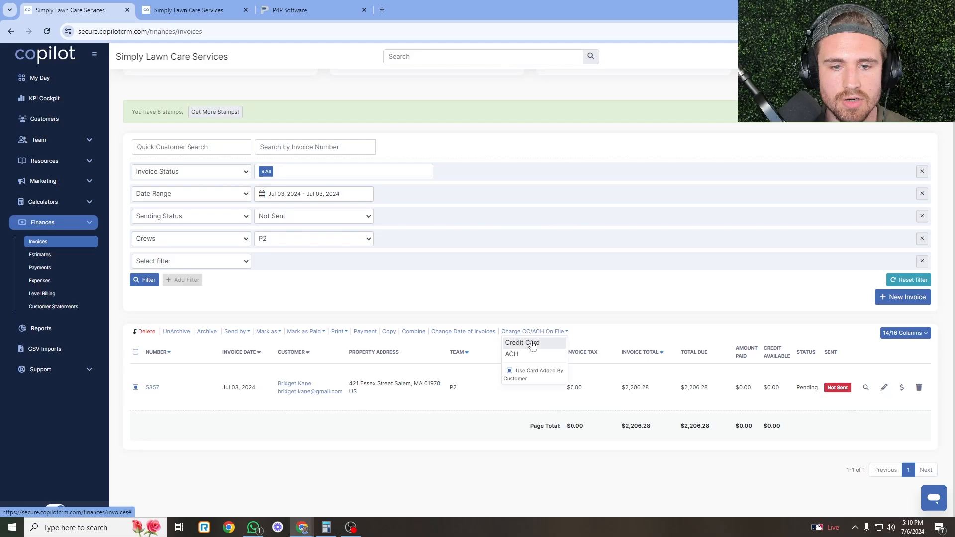
pyautogui.click(530, 344)
pyautogui.click(791, 130)
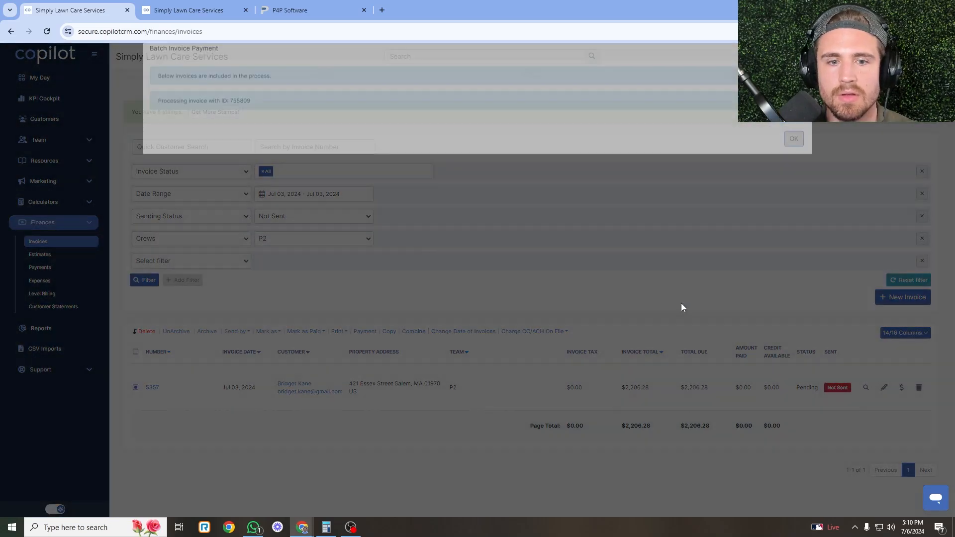
pyautogui.click(793, 164)
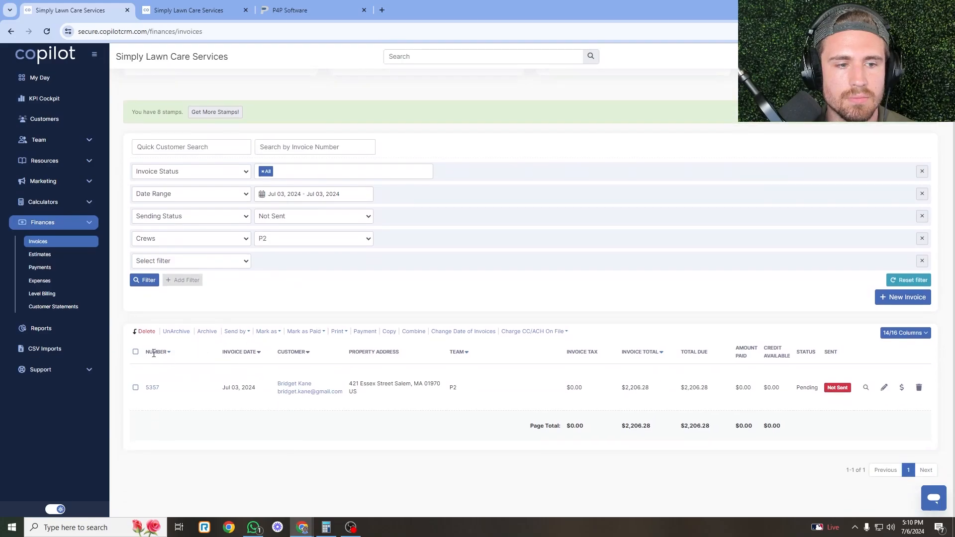
# Charge invoice 5357 to the ACH account on file so it shows Paid.
pyautogui.click(546, 331)
pyautogui.click(527, 377)
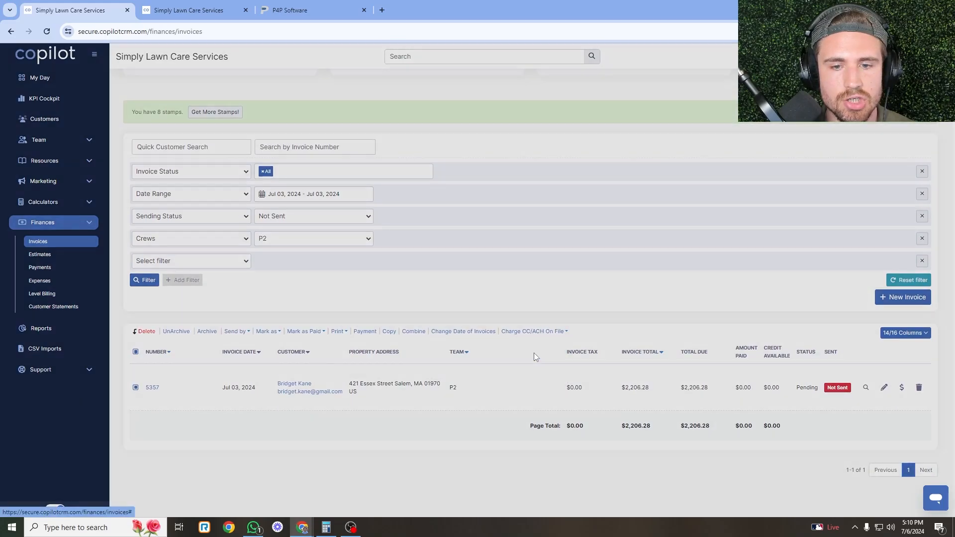
pyautogui.click(795, 134)
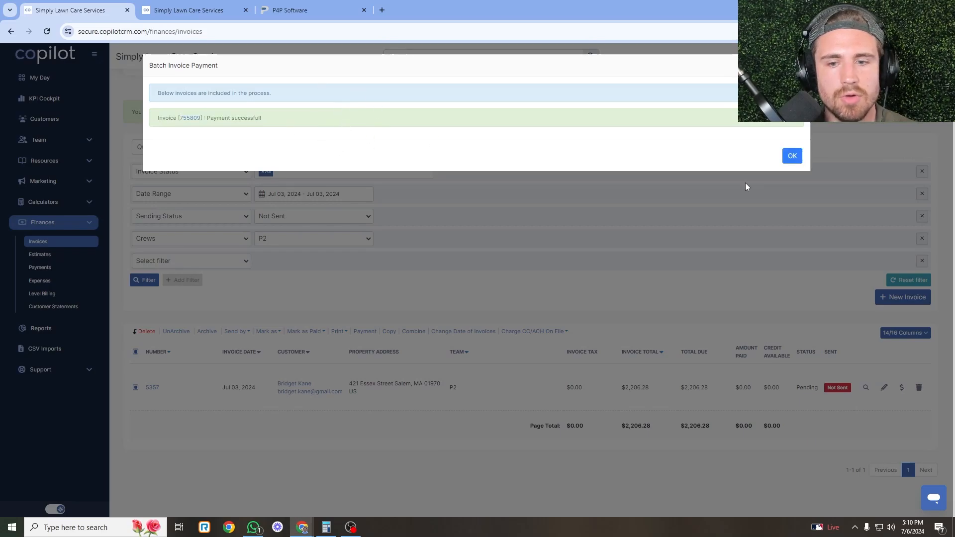
pyautogui.click(792, 157)
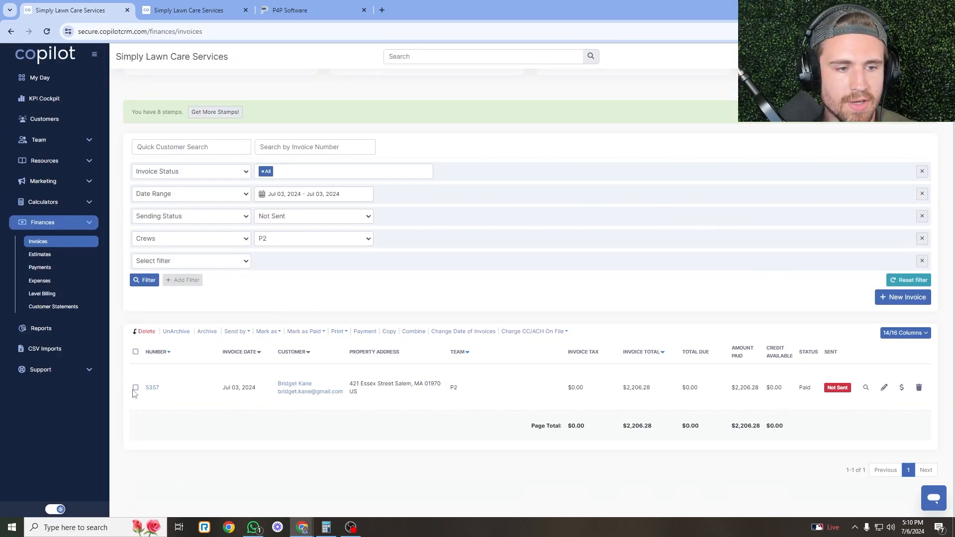
# Email paid invoice 5357 to the customer and go back to the dispatch board.
pyautogui.click(236, 332)
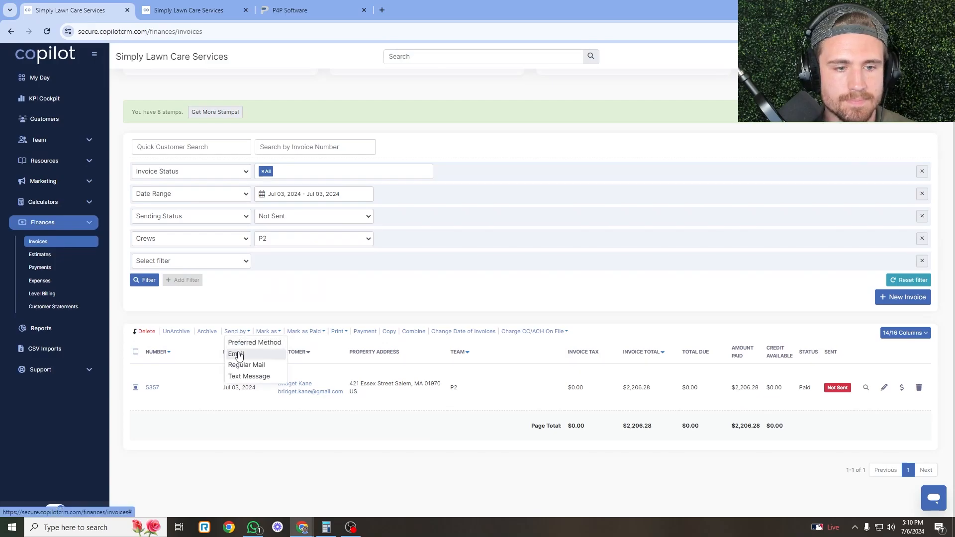
pyautogui.click(236, 353)
pyautogui.click(788, 122)
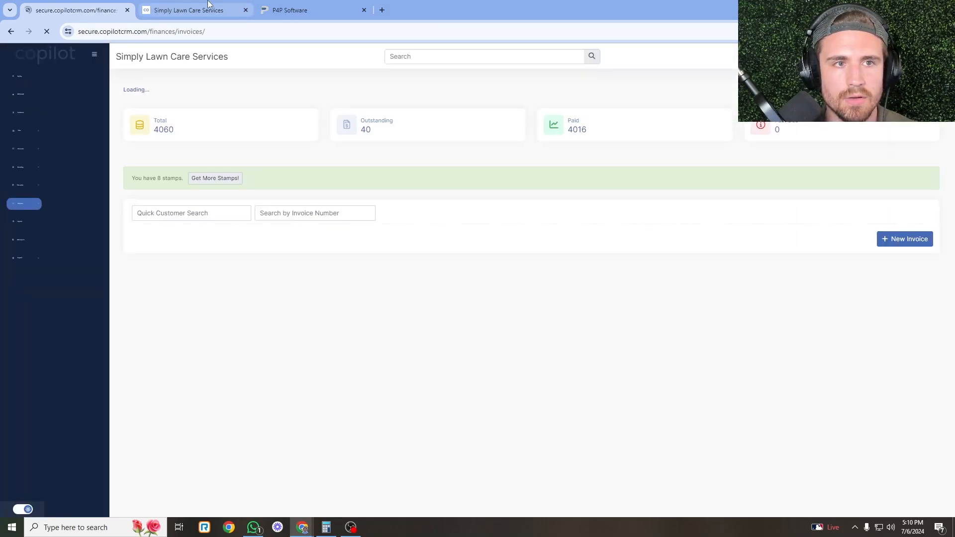
pyautogui.click(188, 10)
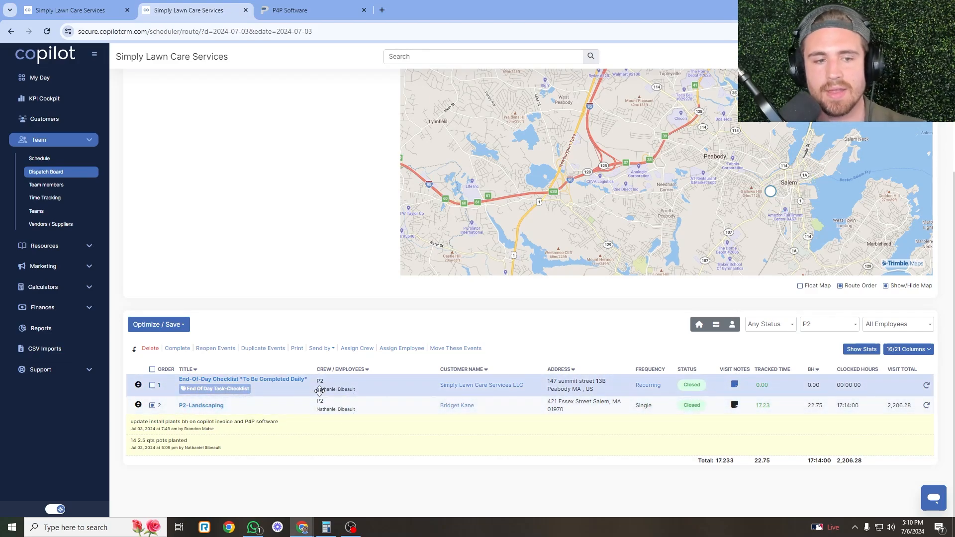
# Add a project to the crew member's Jul 3 P4P time card for the customer's landscaping job.
pyautogui.click(293, 10)
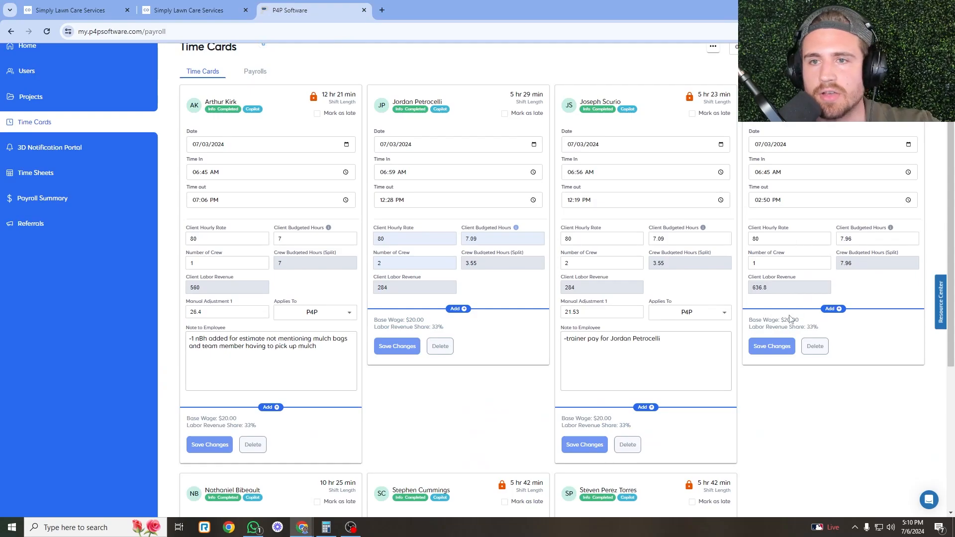
pyautogui.scroll(-5, 803, 396)
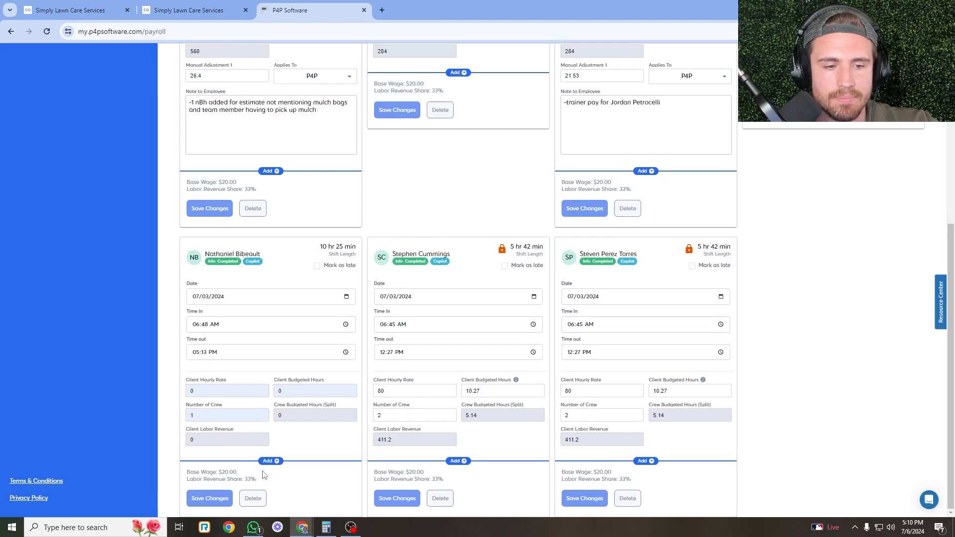
pyautogui.click(271, 461)
pyautogui.click(288, 424)
pyautogui.scroll(-1, 279, 438)
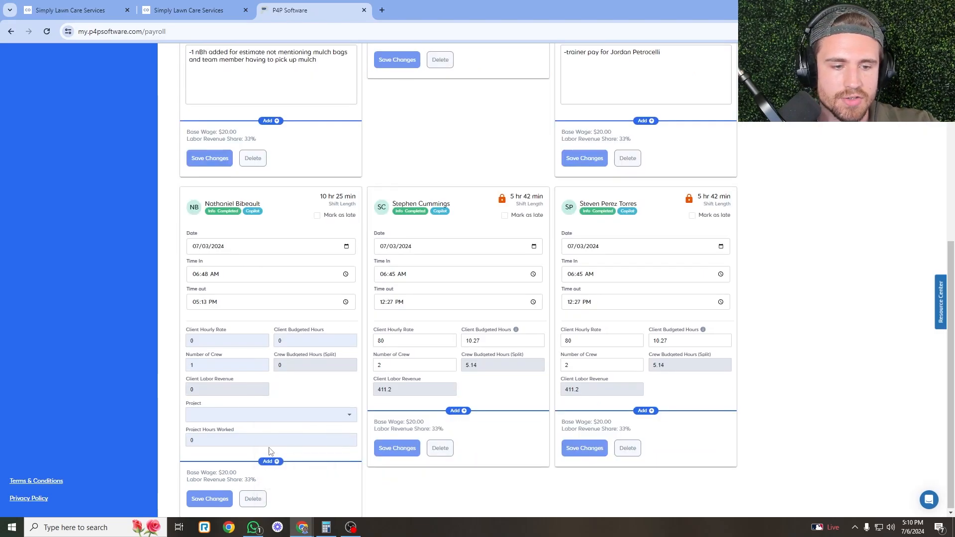
pyautogui.click(243, 418)
pyautogui.click(239, 416)
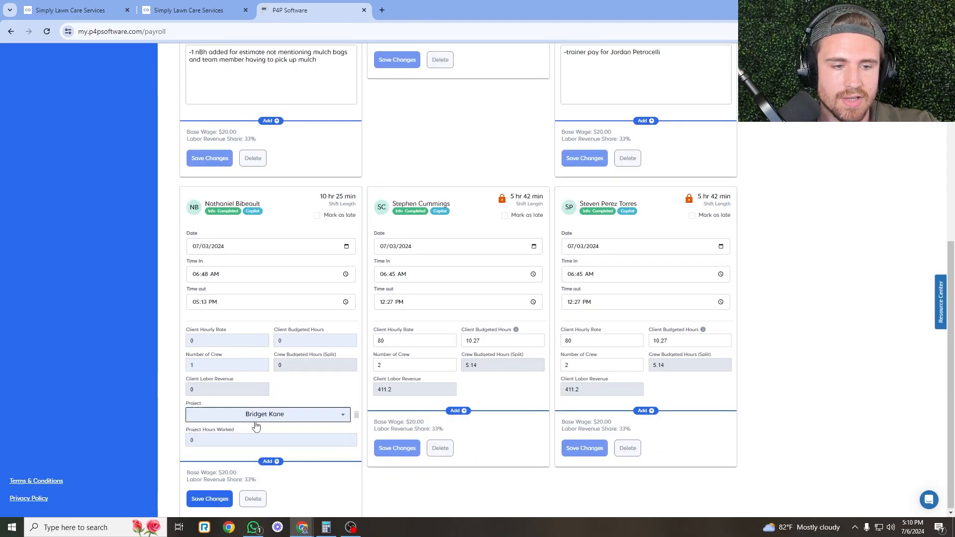
pyautogui.hotkey('ctrl', 'shift', 'Tab')
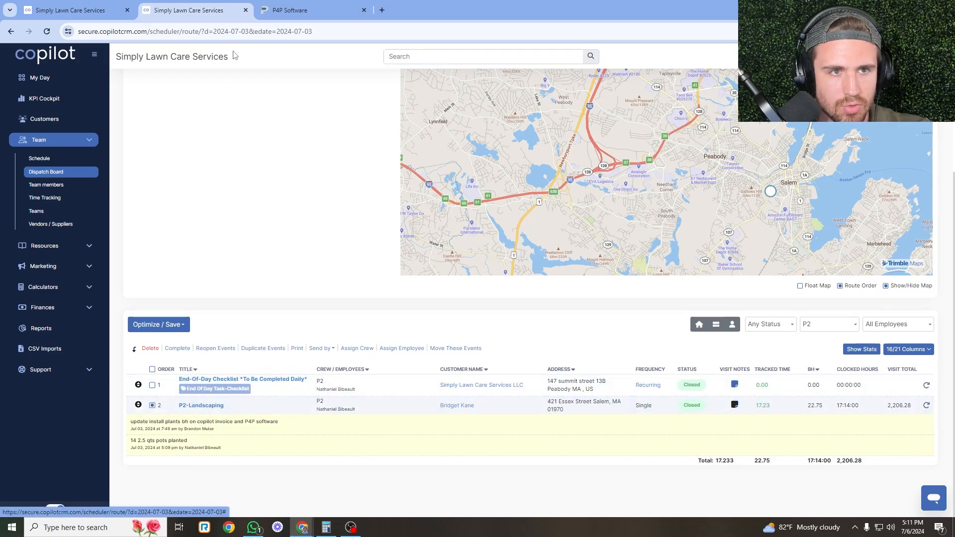
# Open Time Tracking in a new browser tab and switch to it.
pyautogui.rightClick(50, 198)
pyautogui.click(98, 208)
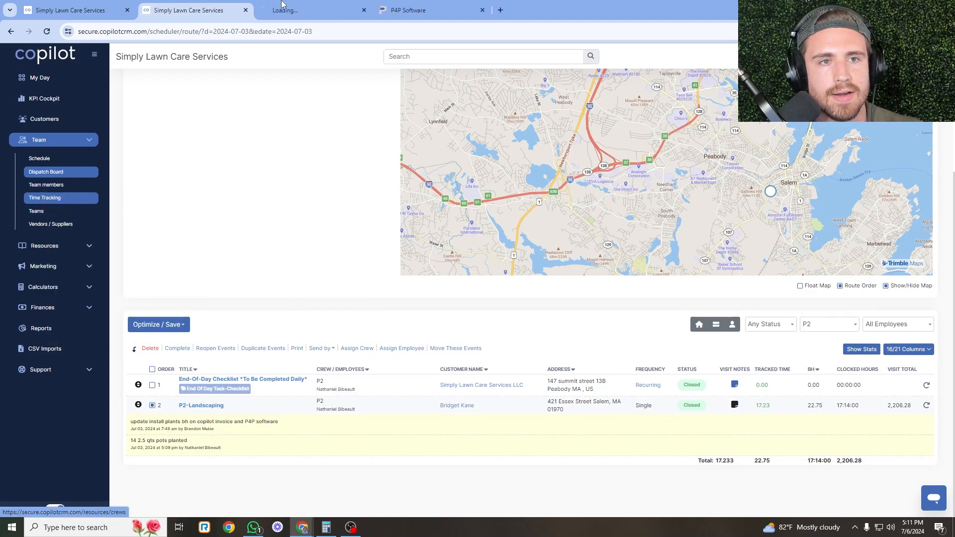
pyautogui.click(304, 4)
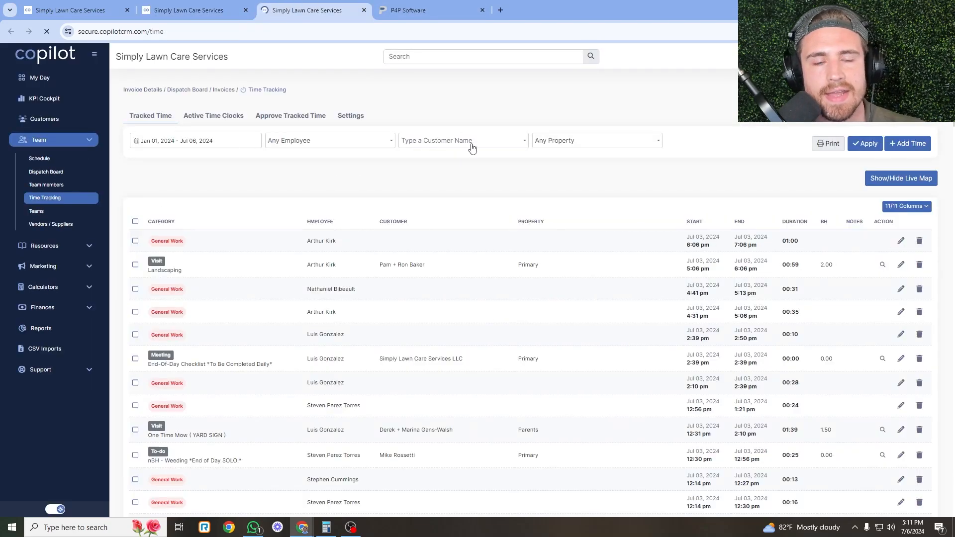
# Filter tracked time by the landscaping customer, leaving six visits totalling 18:09.
pyautogui.click(489, 141)
pyautogui.write('bridg')
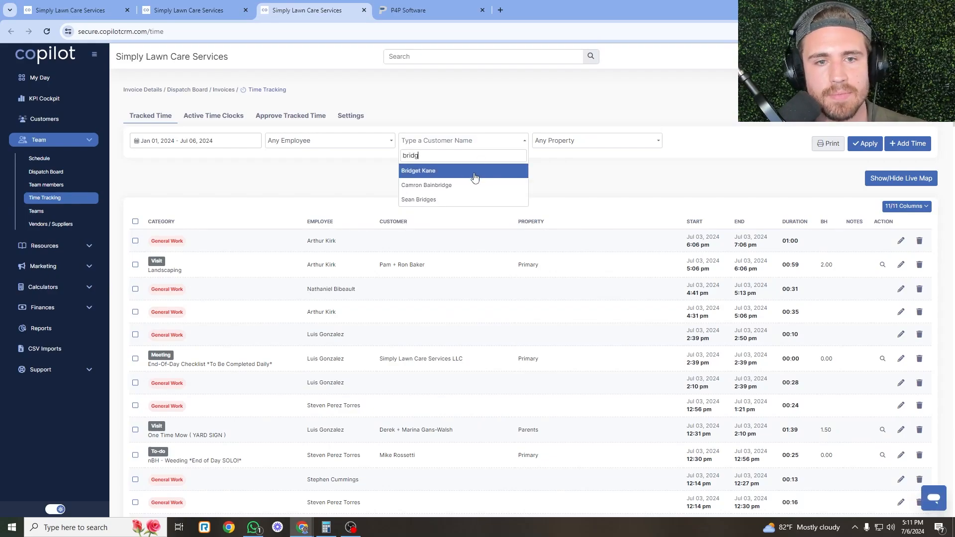
pyautogui.click(473, 172)
pyautogui.click(855, 146)
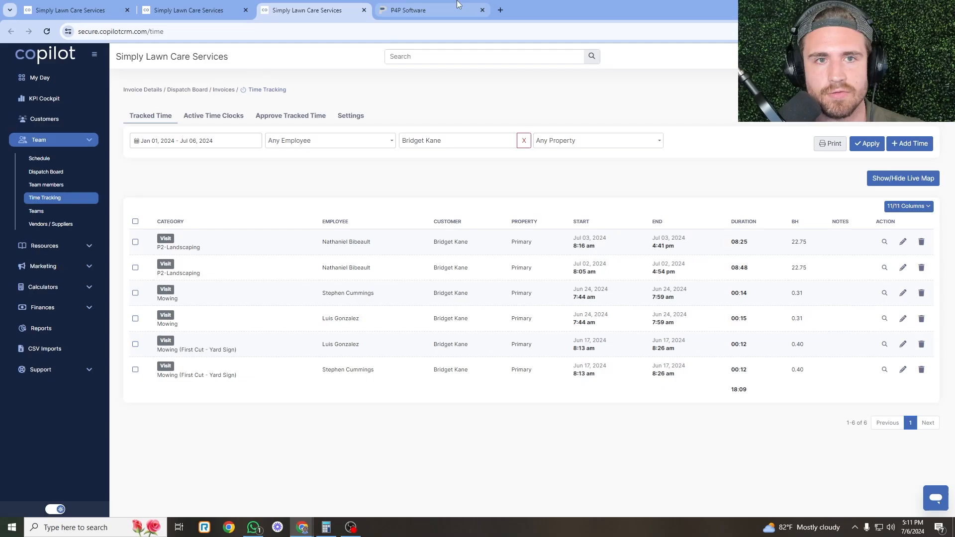
# Enter 8.5 project hours worked on the crew member's P4P time card, save, and return to Copilot.
pyautogui.click(427, 10)
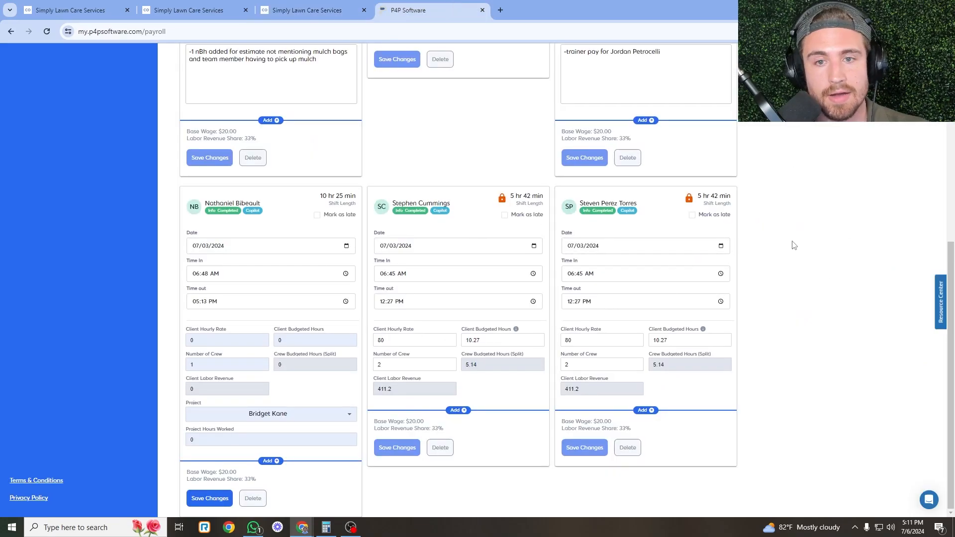
pyautogui.doubleClick(278, 439)
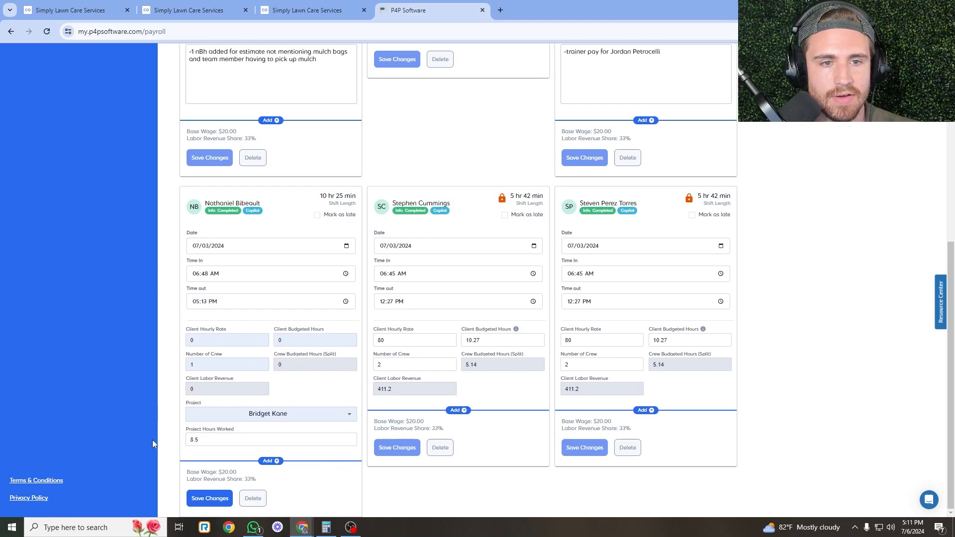
pyautogui.click(214, 499)
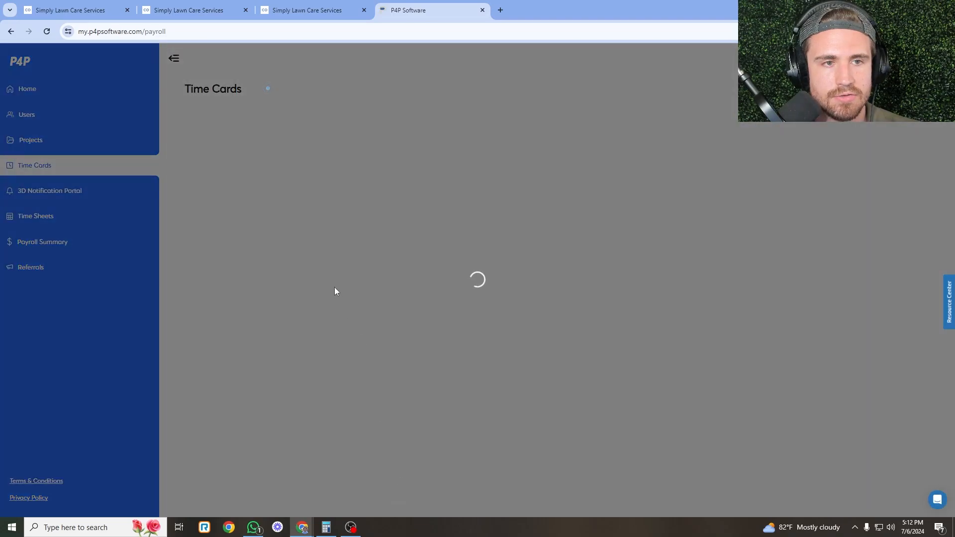
pyautogui.click(308, 4)
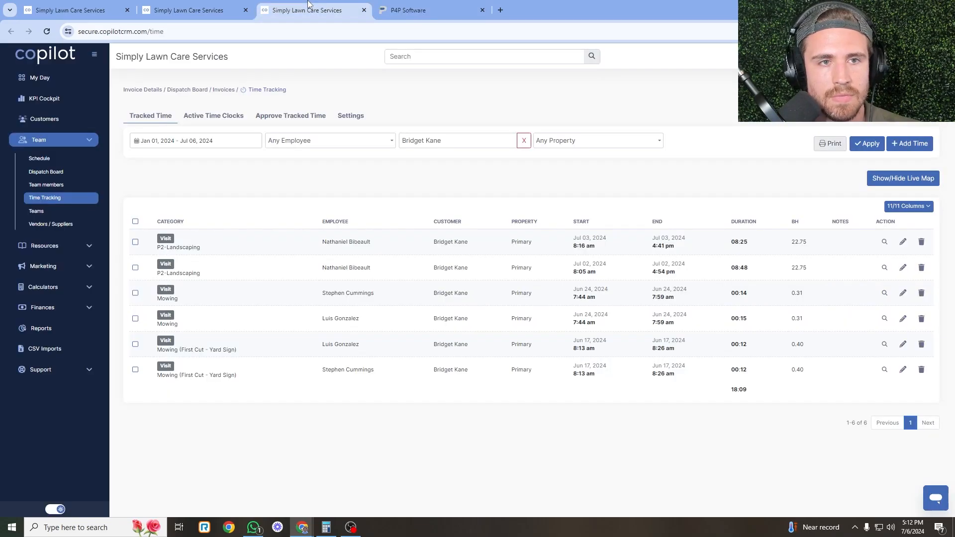
# Email the customer the Feedback After Service (Stoneham) template for the P2-Landscaping visit.
pyautogui.click(364, 10)
pyautogui.click(189, 10)
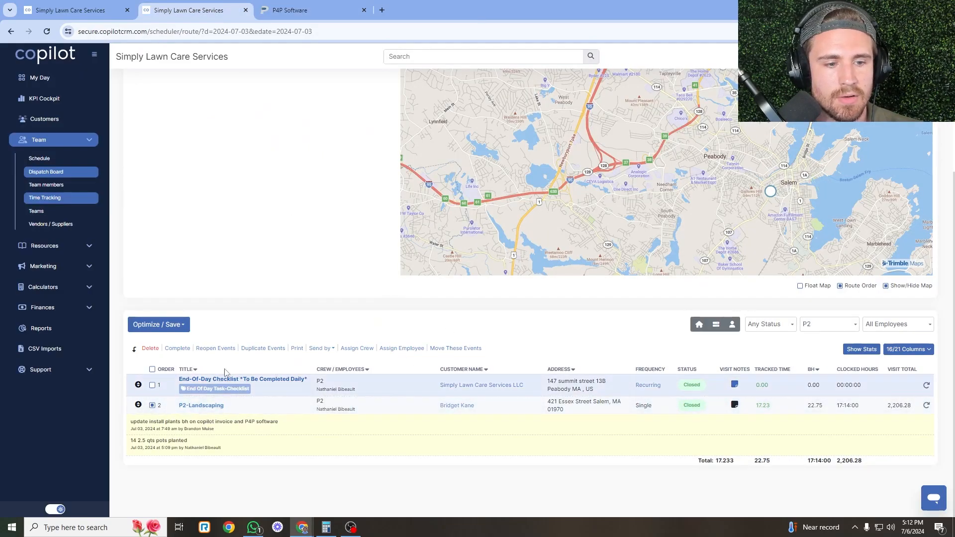
pyautogui.hotkey('ctrl', 'shift', 'Tab')
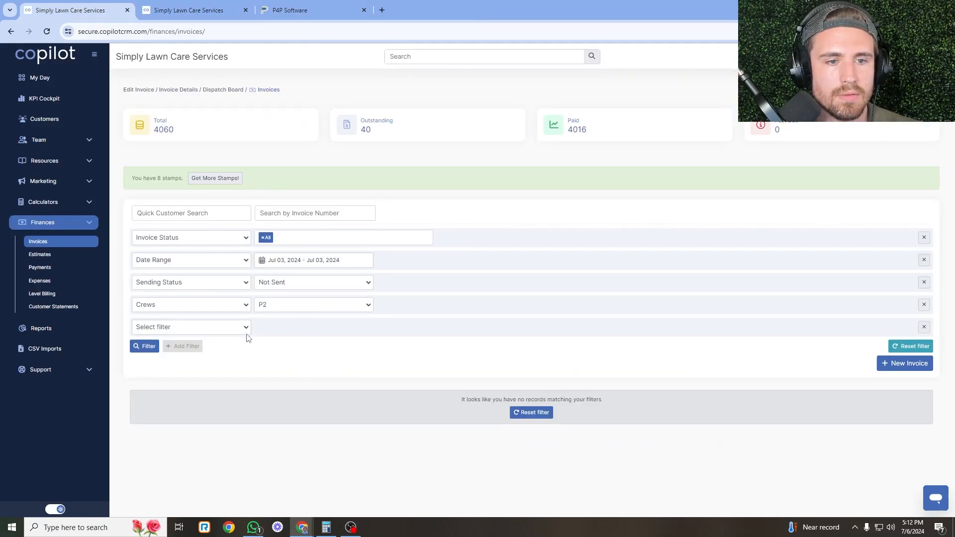
pyautogui.hotkey('ctrl', 'Tab')
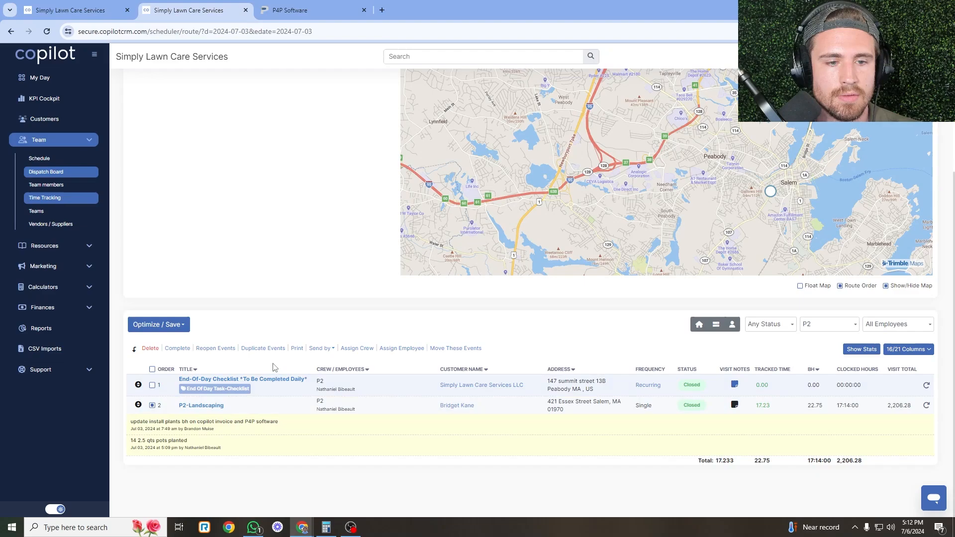
pyautogui.click(321, 348)
pyautogui.click(321, 358)
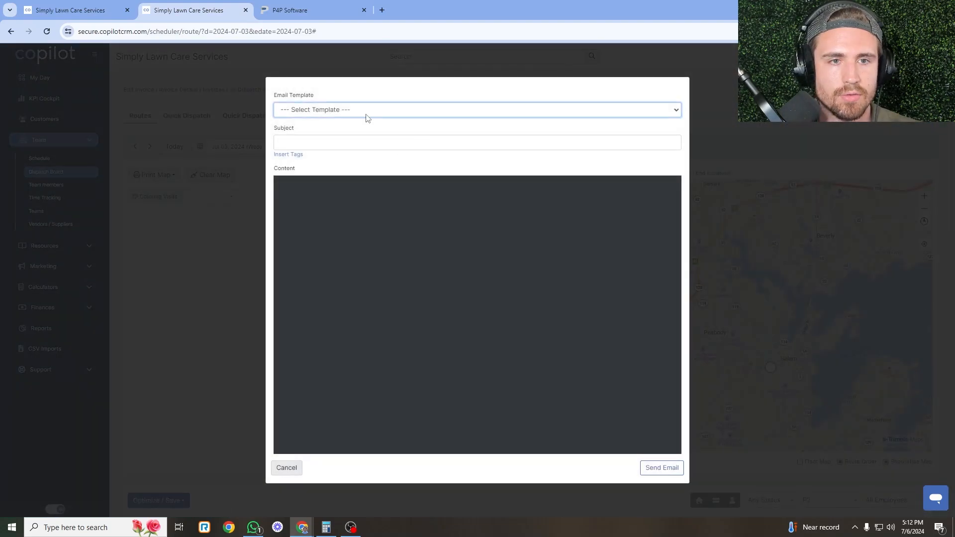
pyautogui.click(367, 109)
pyautogui.scroll(-5, 363, 188)
pyautogui.click(359, 186)
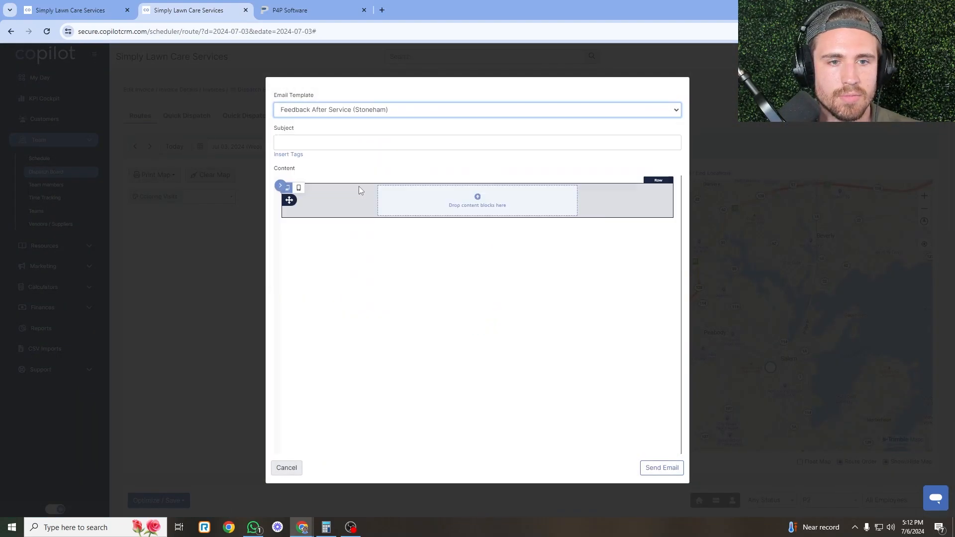
pyautogui.click(661, 468)
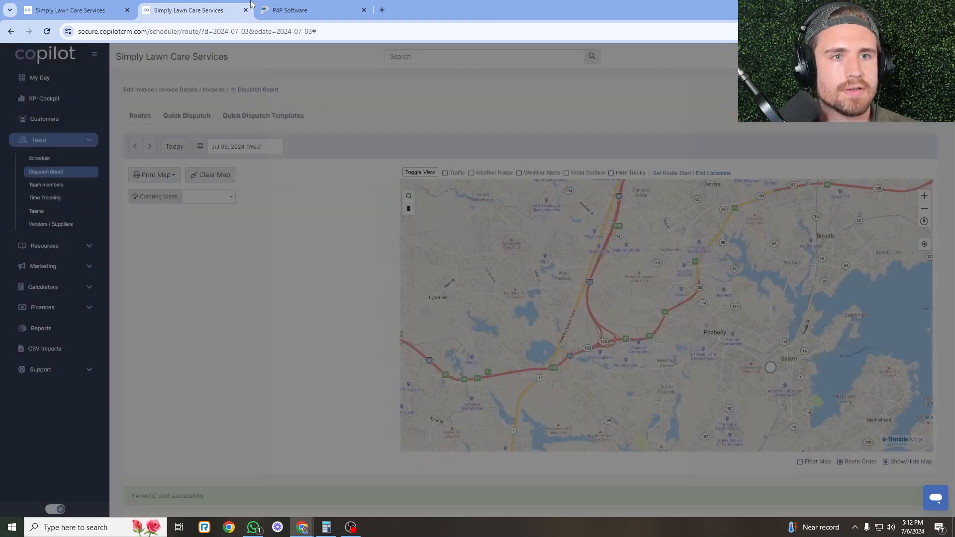
# Remove the crew P2 filter from the invoices list and rerun the search.
pyautogui.click(271, 10)
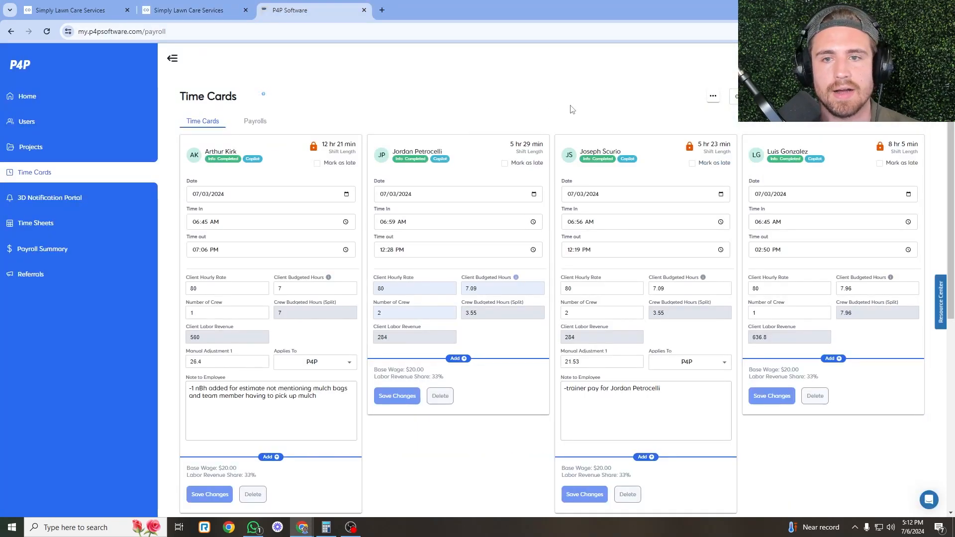
pyautogui.scroll(-5, 222, 361)
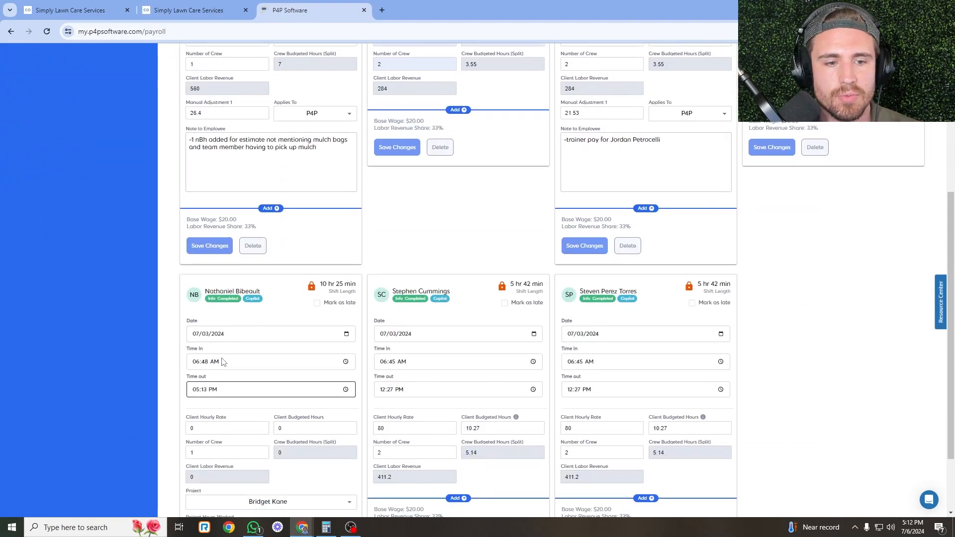
pyautogui.click(189, 10)
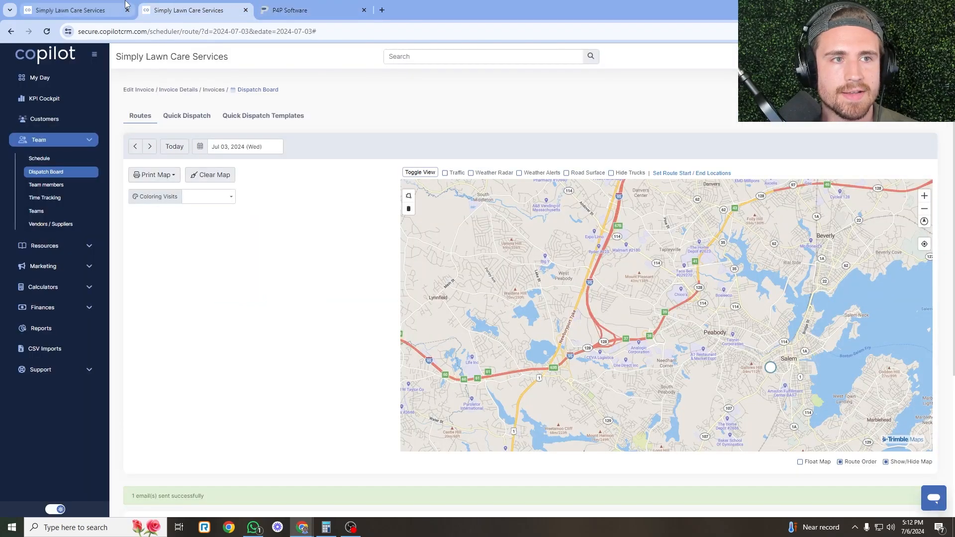
pyautogui.click(80, 10)
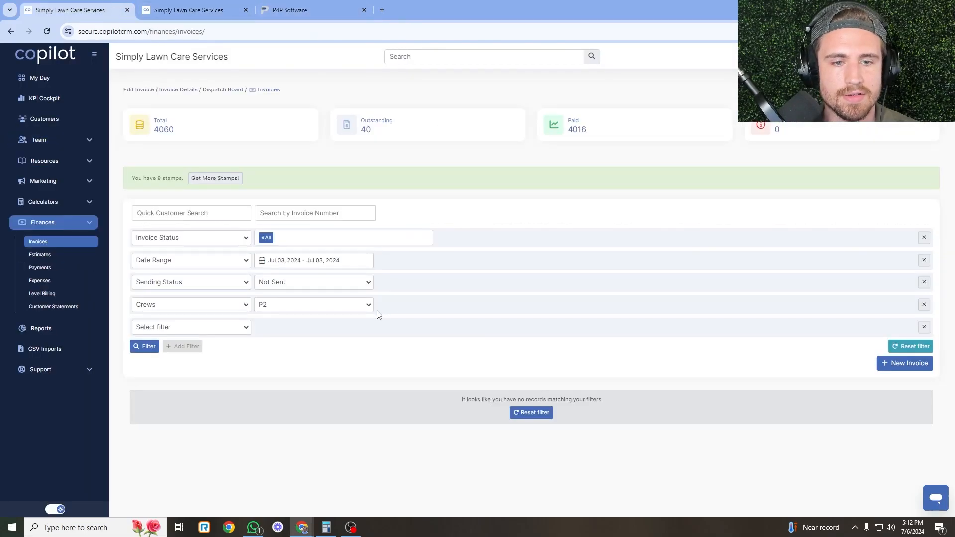
pyautogui.click(924, 304)
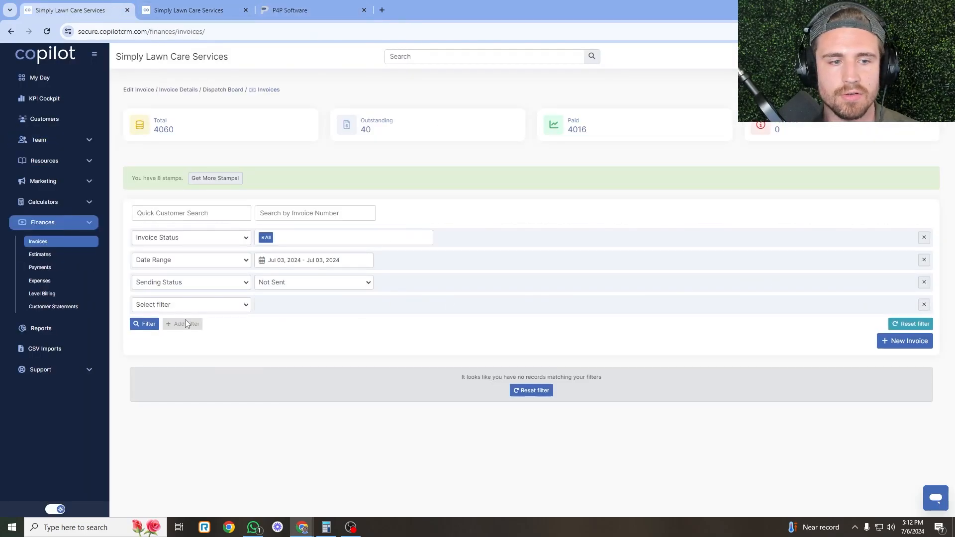
pyautogui.click(143, 326)
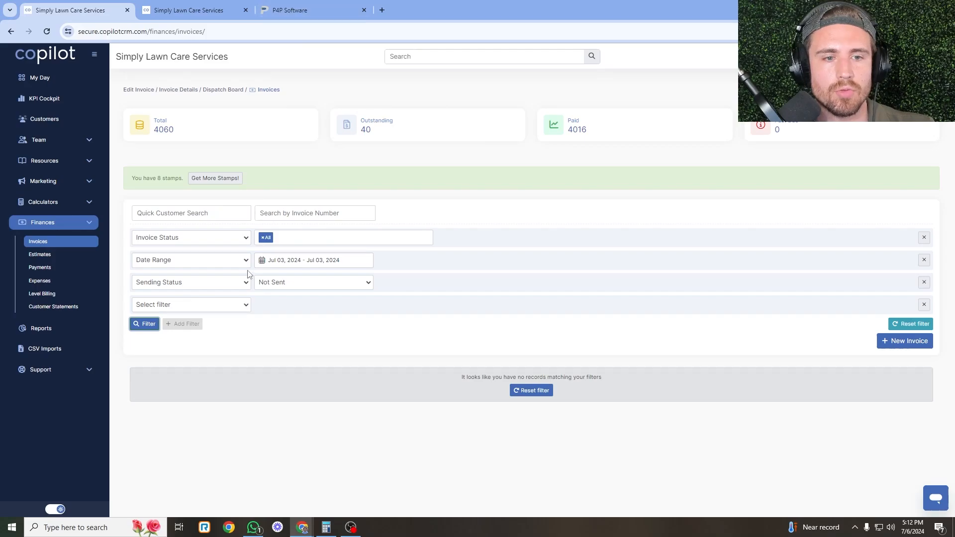
# Submit today's completion of the customer's landscaping project, ending on the P4P Time Cards page.
pyautogui.click(298, 10)
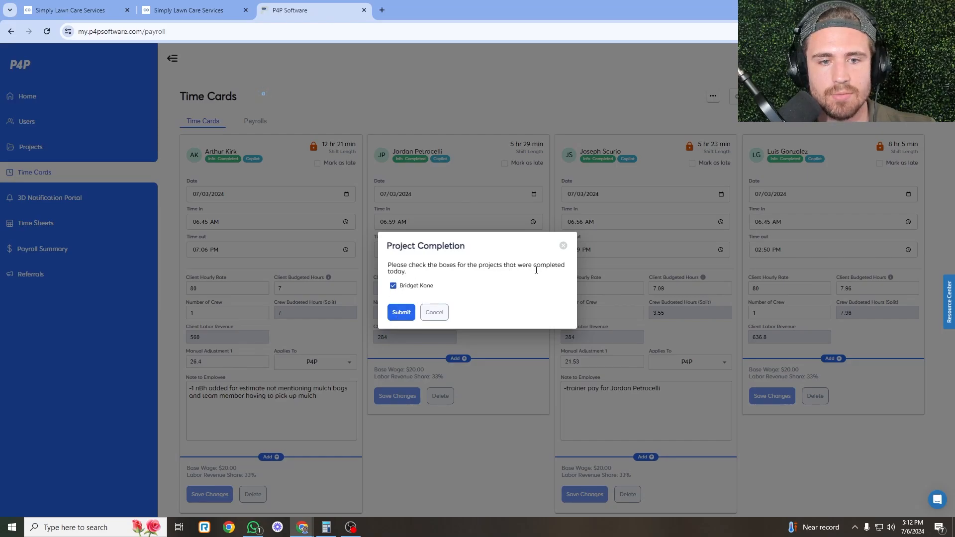
pyautogui.click(402, 308)
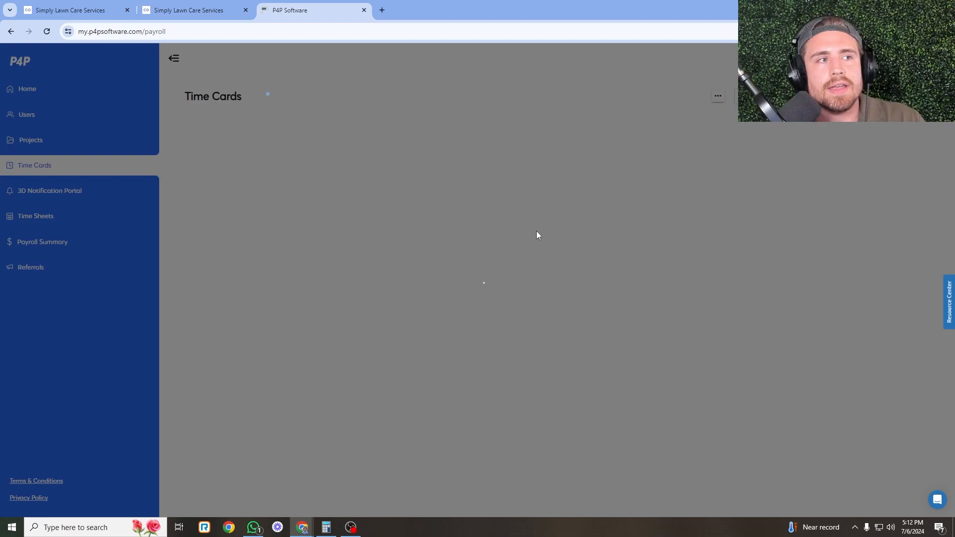
pyautogui.click(206, 4)
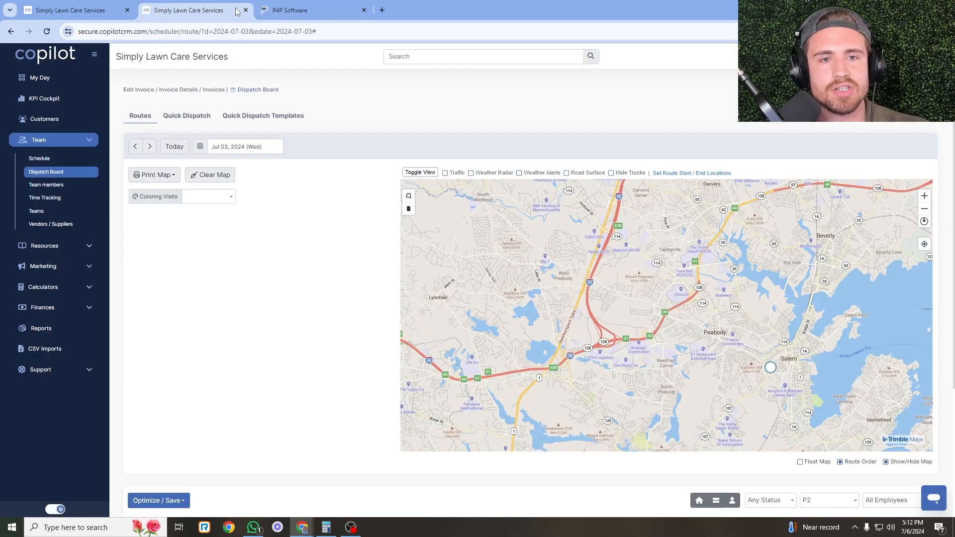
pyautogui.click(85, 6)
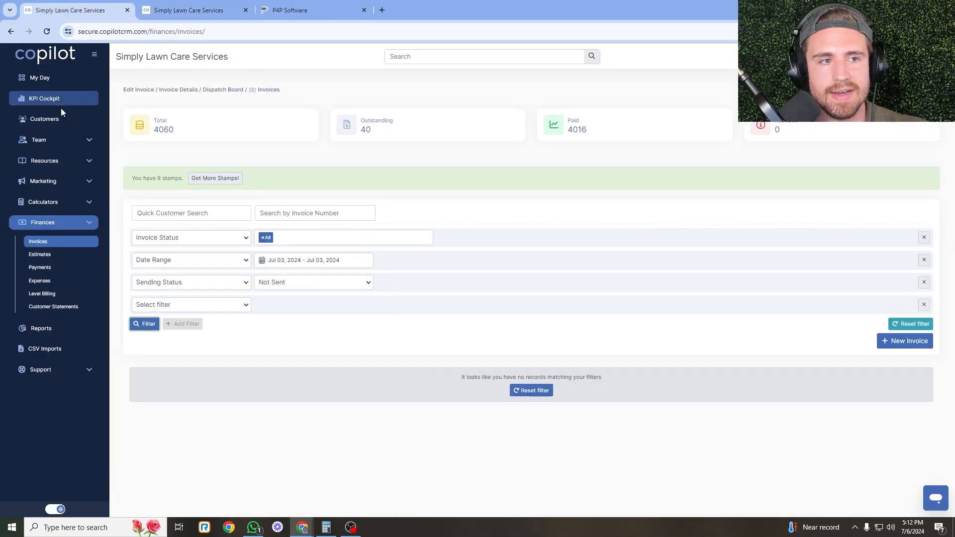
pyautogui.click(296, 4)
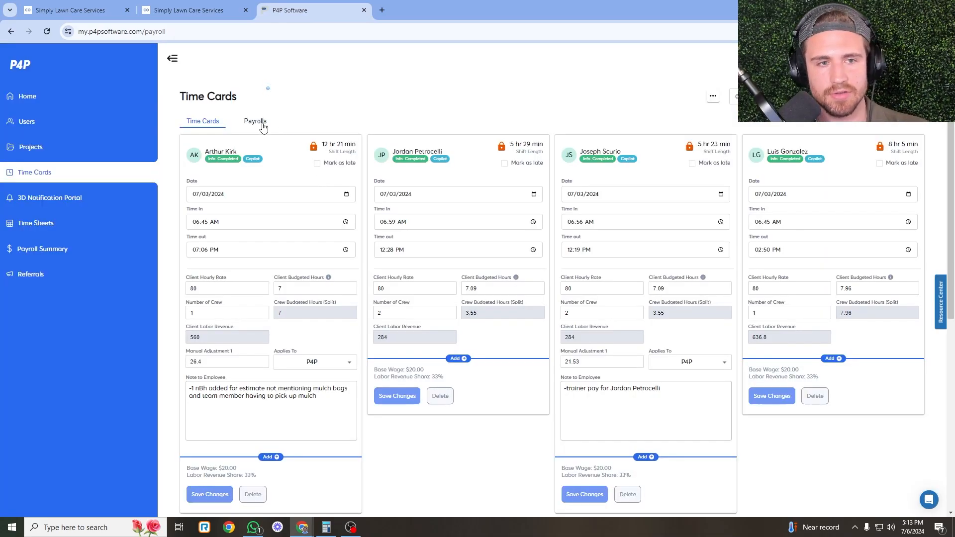
pyautogui.click(259, 125)
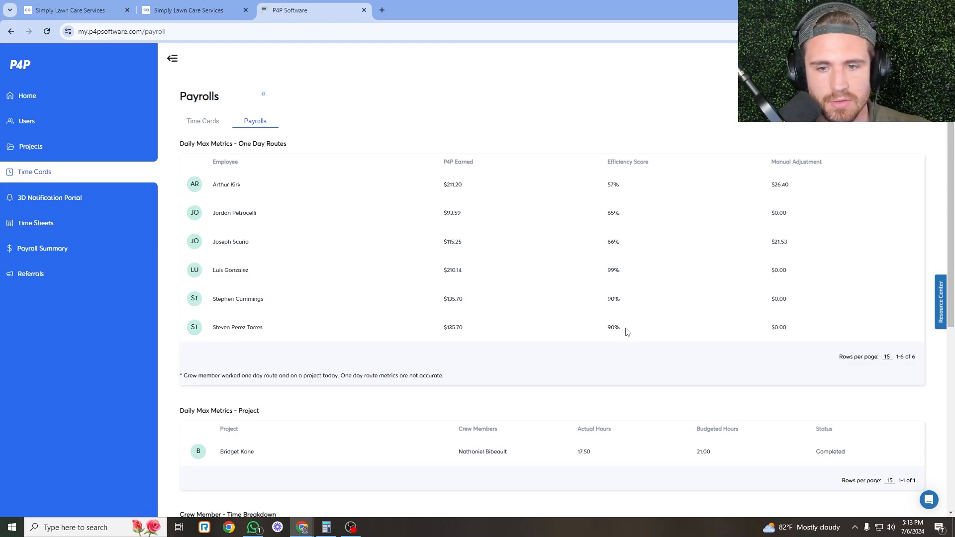
pyautogui.scroll(-4, 251, 295)
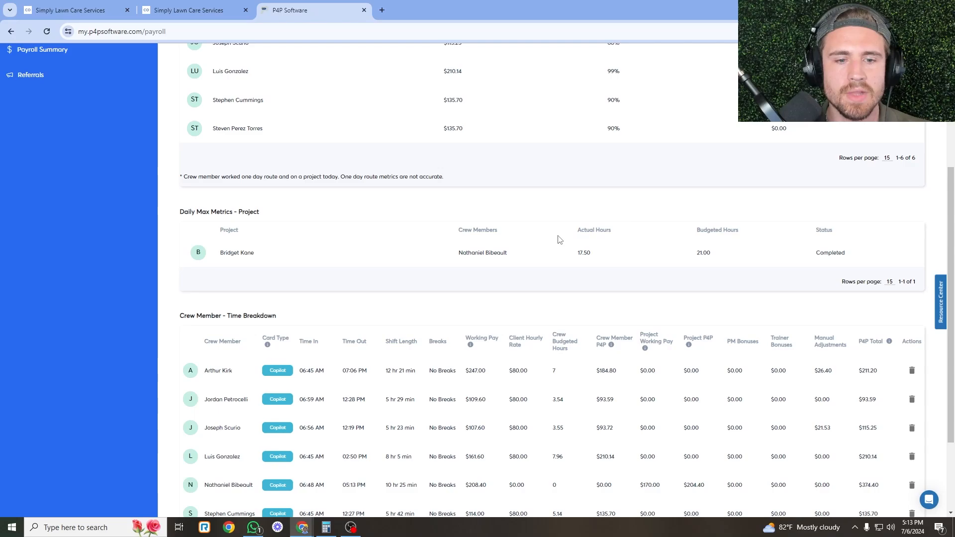
pyautogui.scroll(-3, 558, 239)
pyautogui.scroll(6, 570, 260)
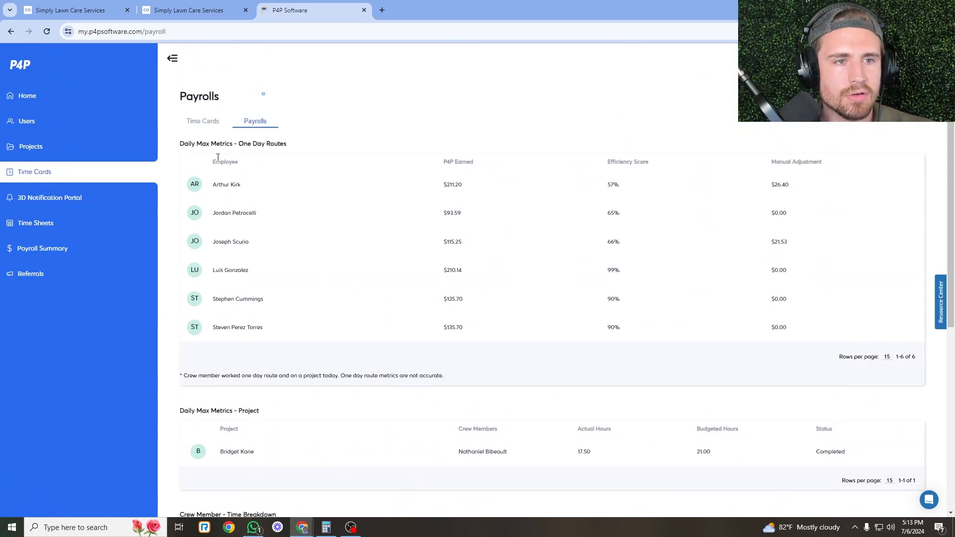
pyautogui.click(204, 121)
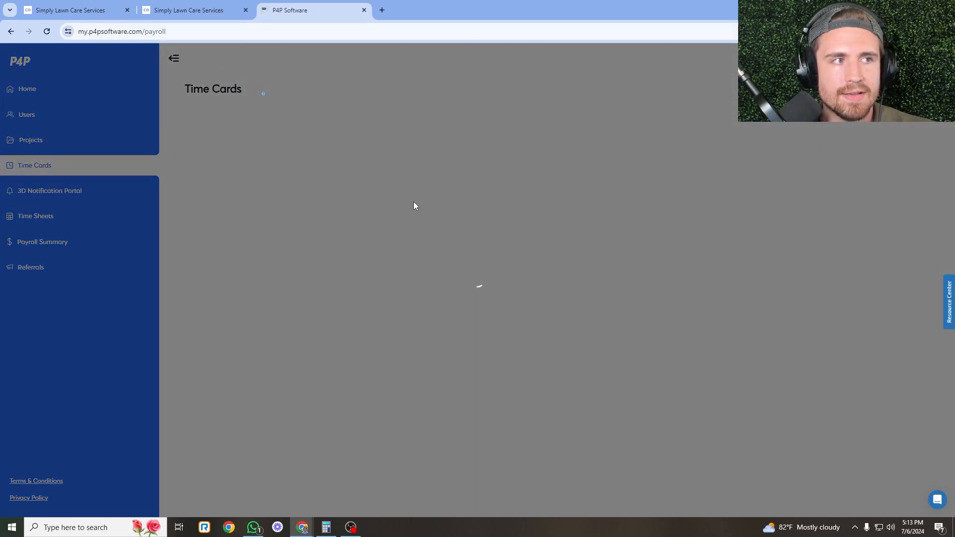
pyautogui.click(189, 10)
pyautogui.click(69, 9)
pyautogui.click(189, 10)
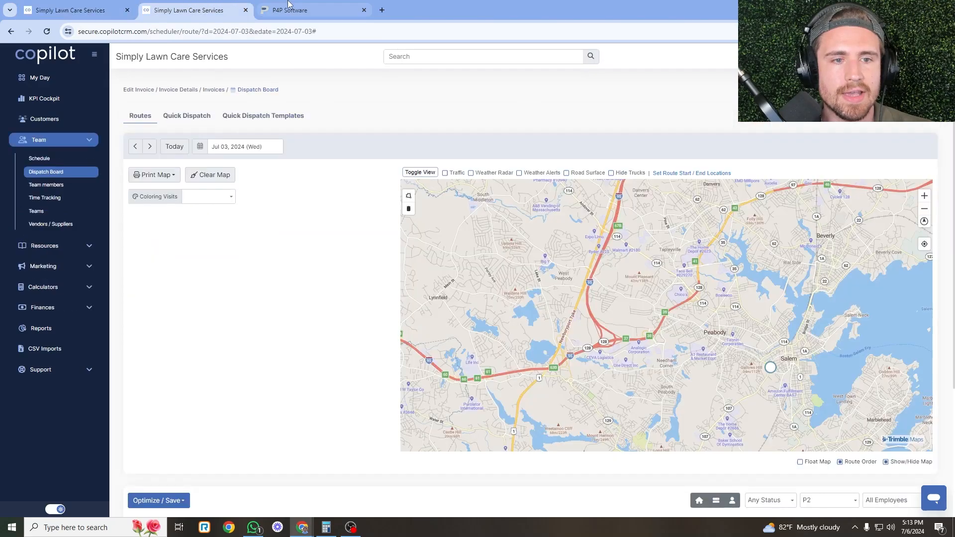
pyautogui.click(298, 10)
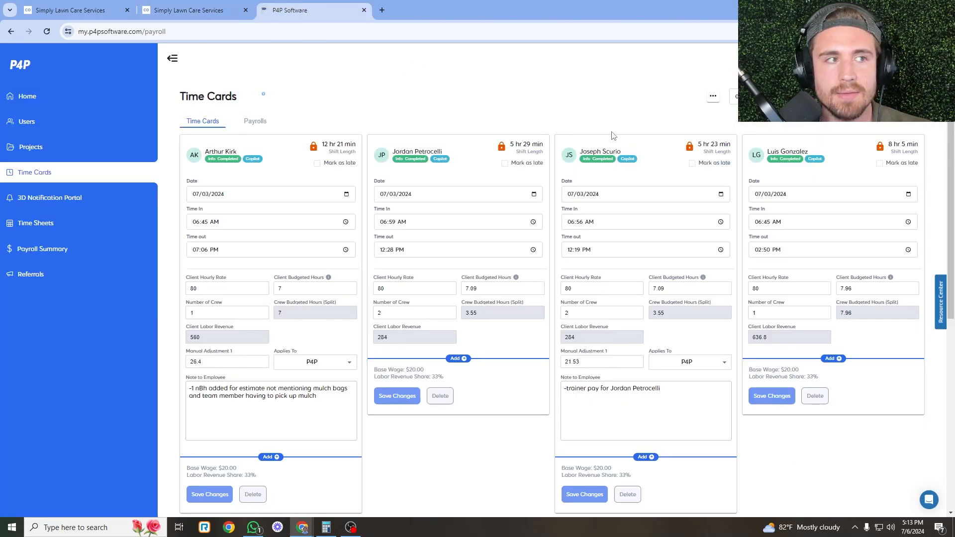